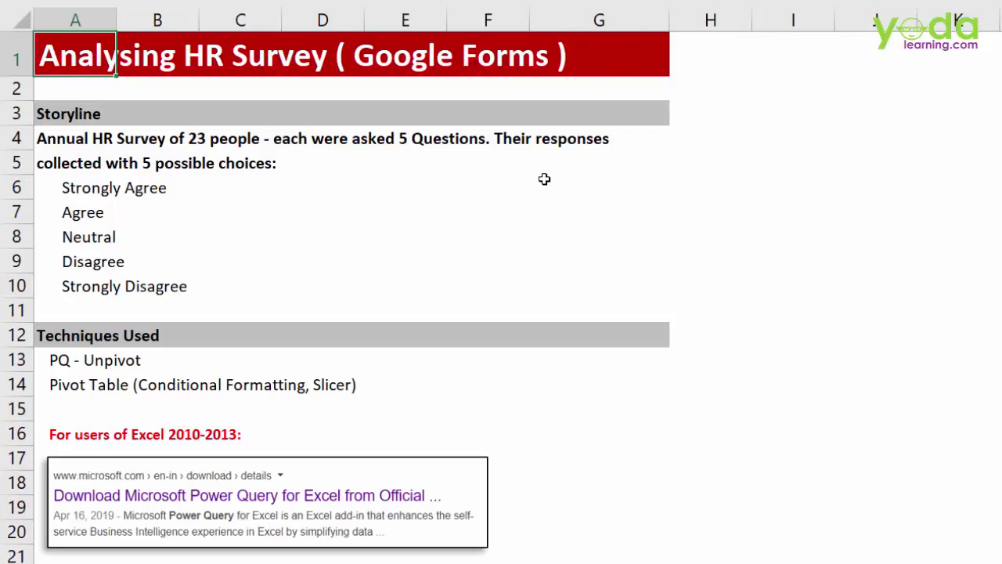
Review the survey storyline and the five response choices, Strongly Agree through Strongly Disagree, on the notes sheet
left_click(56, 139)
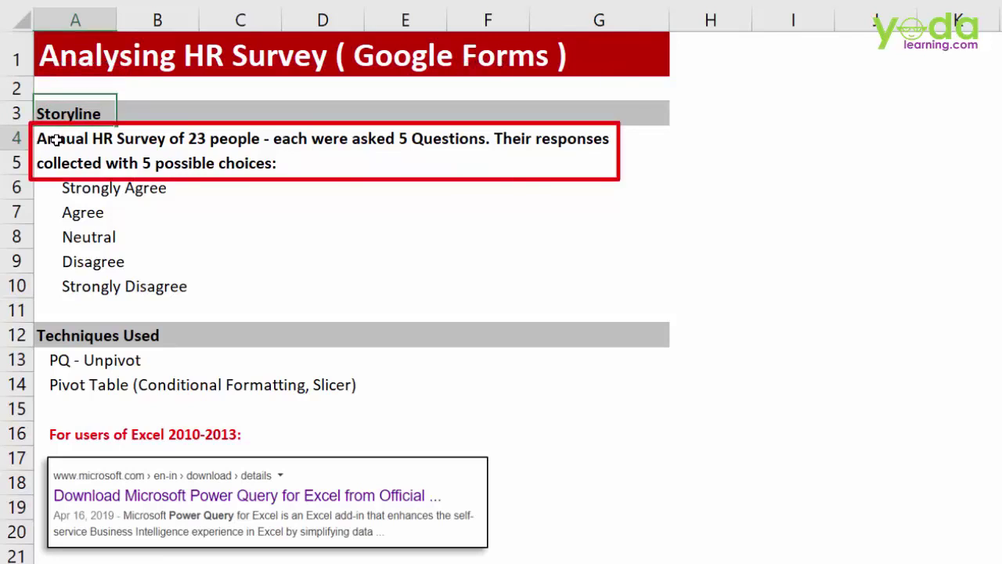
left_click_drag(37, 139, 495, 144)
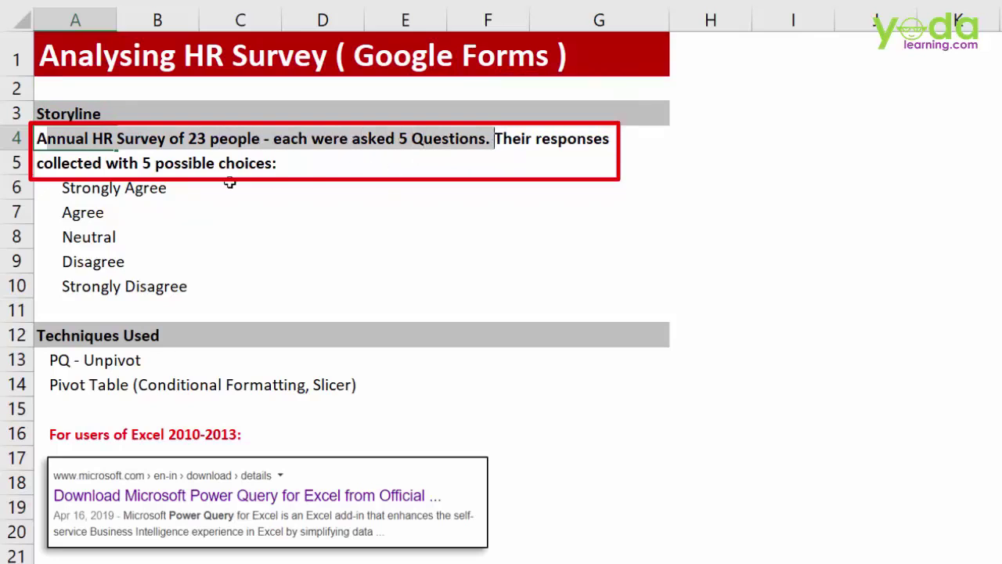
left_click(68, 188)
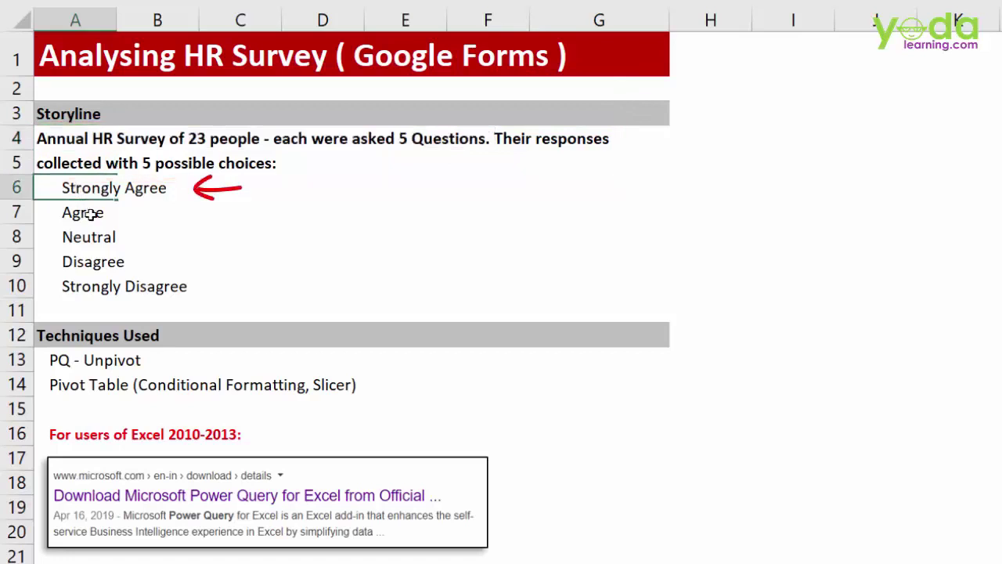
left_click(91, 214)
left_click(99, 239)
left_click(95, 265)
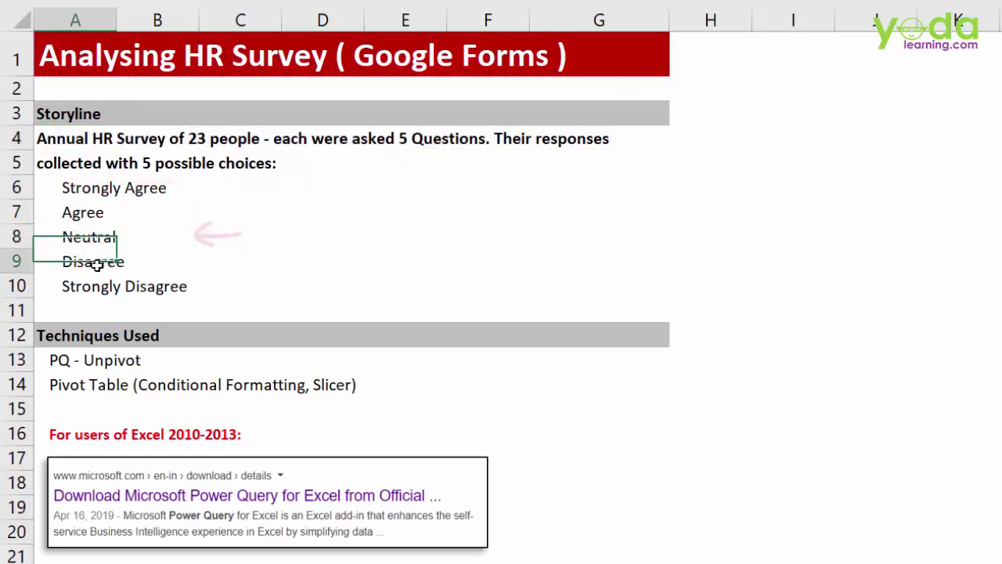
left_click(97, 287)
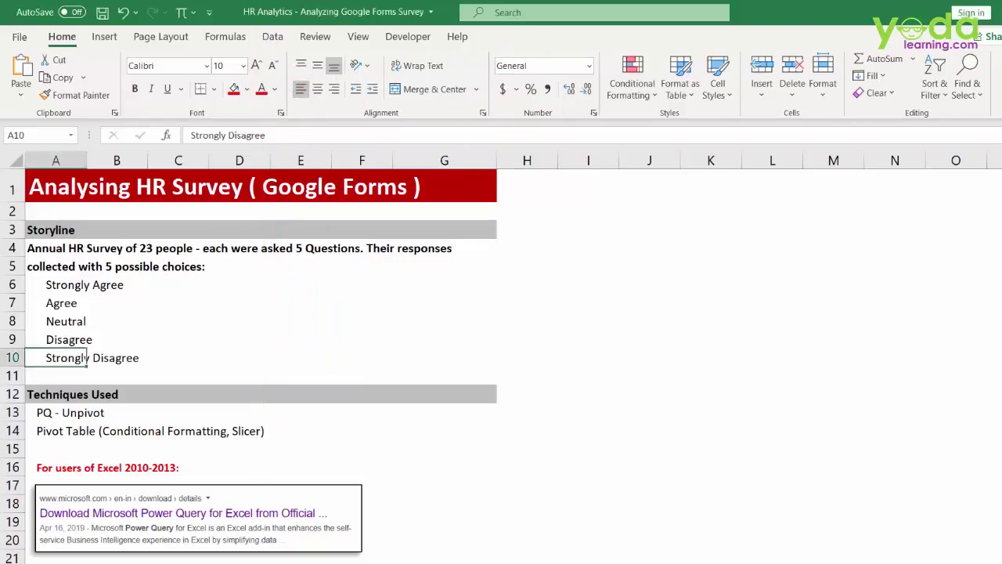
Examine the respondent columns Name, REGION, Position, Domain and Tenure on the survey data sheet
key("ctrl+Page_Down")
scroll(340, 541, "left", 3)
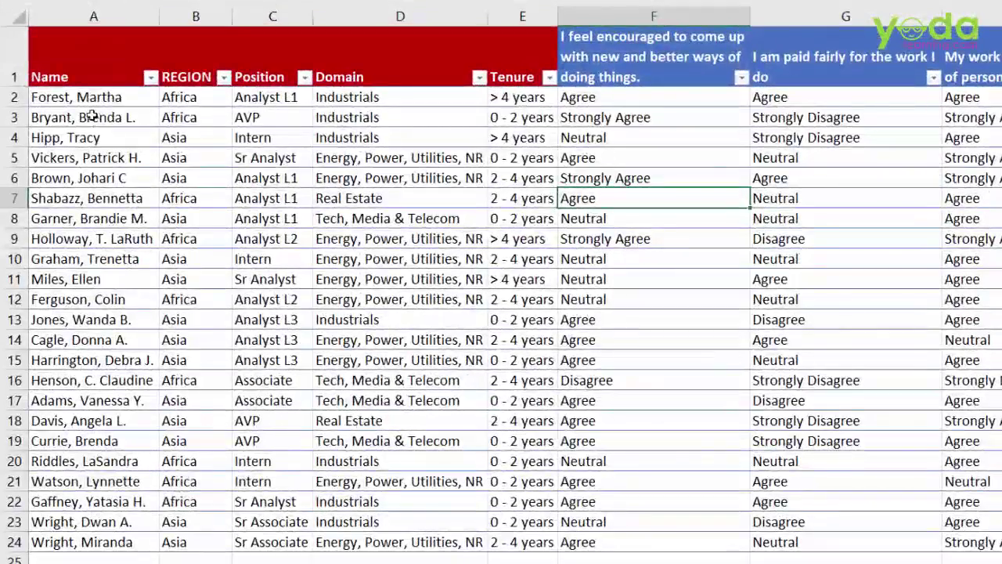
left_click_drag(92, 102, 72, 535)
left_click_drag(196, 101, 179, 534)
left_click_drag(266, 100, 255, 541)
left_click_drag(376, 96, 519, 541)
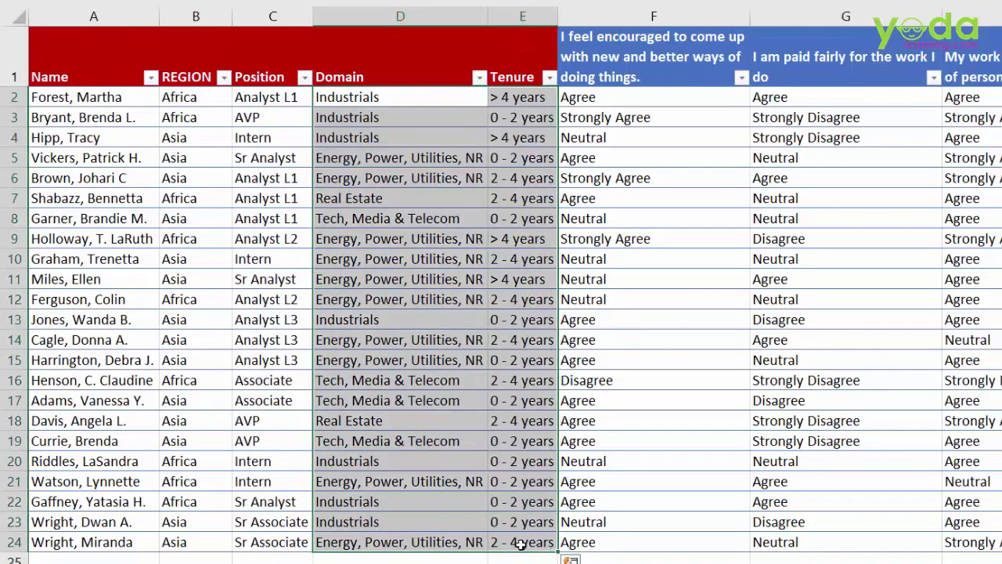
left_click(179, 98)
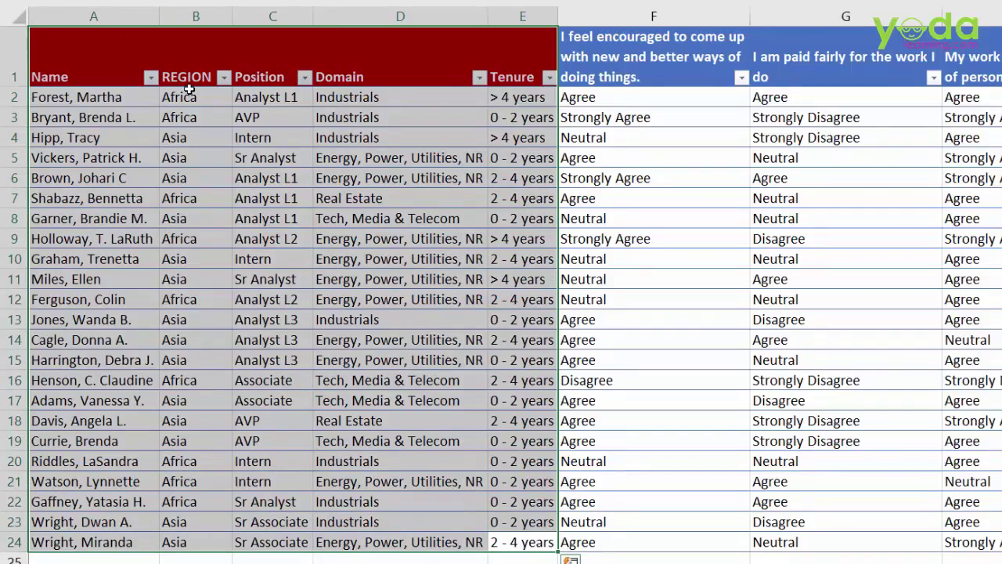
Examine the survey question headers and the responses recorded beneath them in columns F to K
scroll(509, 185, "right", 3)
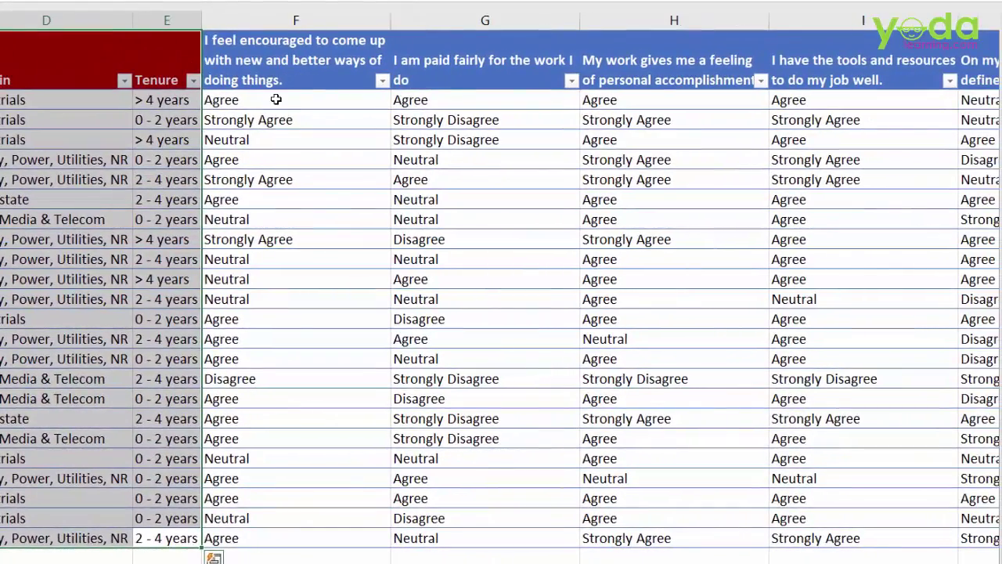
left_click(274, 100)
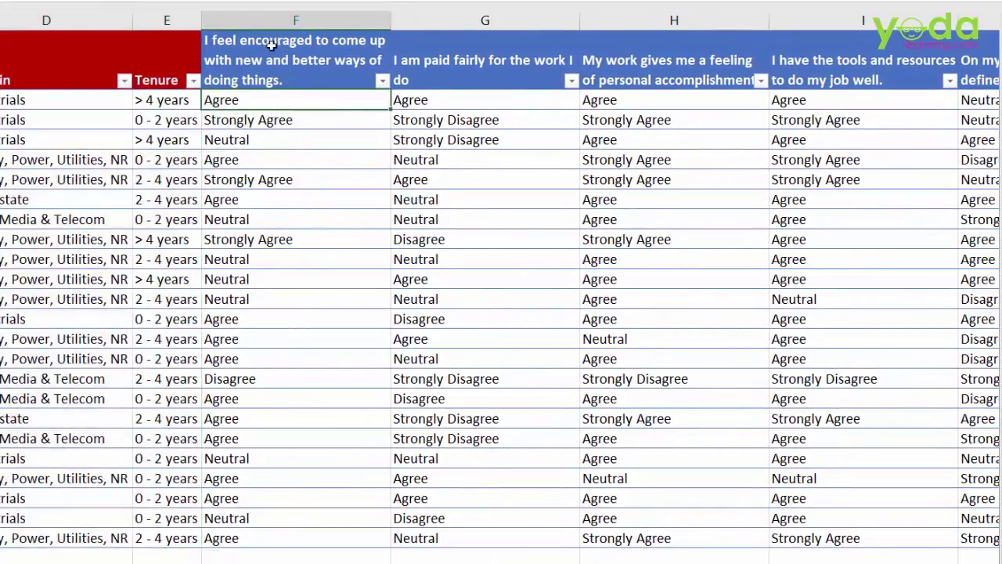
left_click_drag(262, 57, 857, 67)
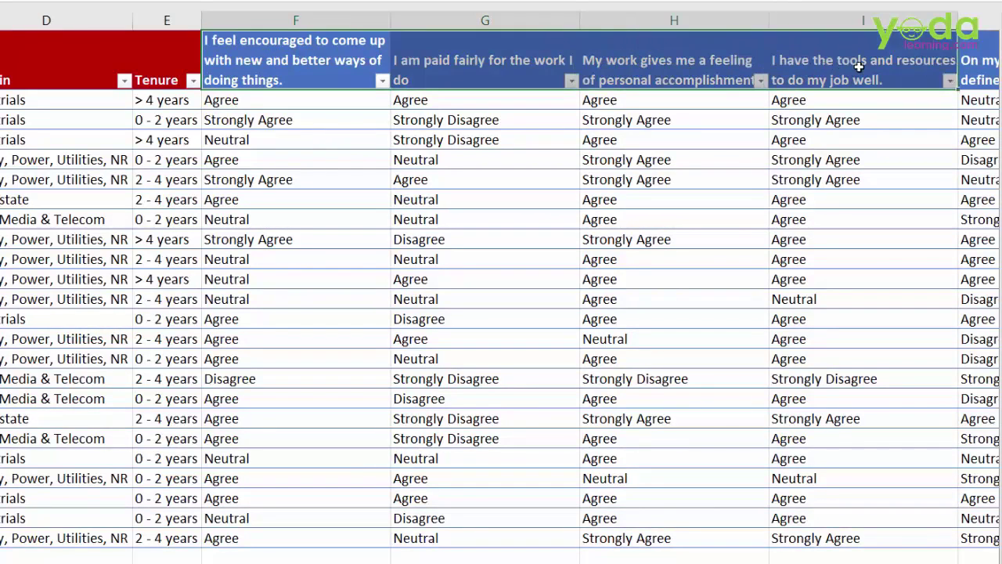
left_click_drag(268, 105, 881, 535)
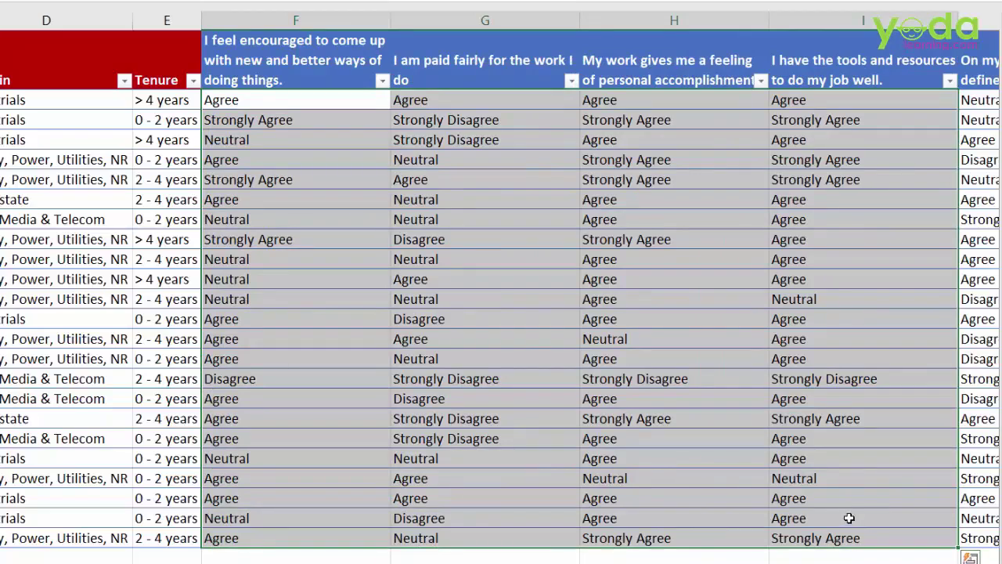
scroll(848, 517, "right", 3)
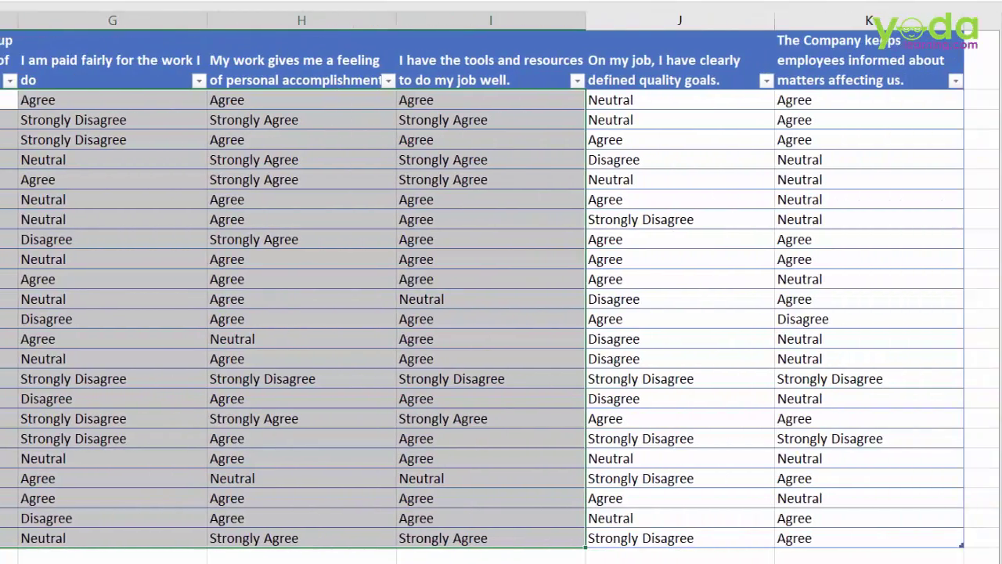
scroll(501, 297, "right", 1)
scroll(500, 298, "left", 3)
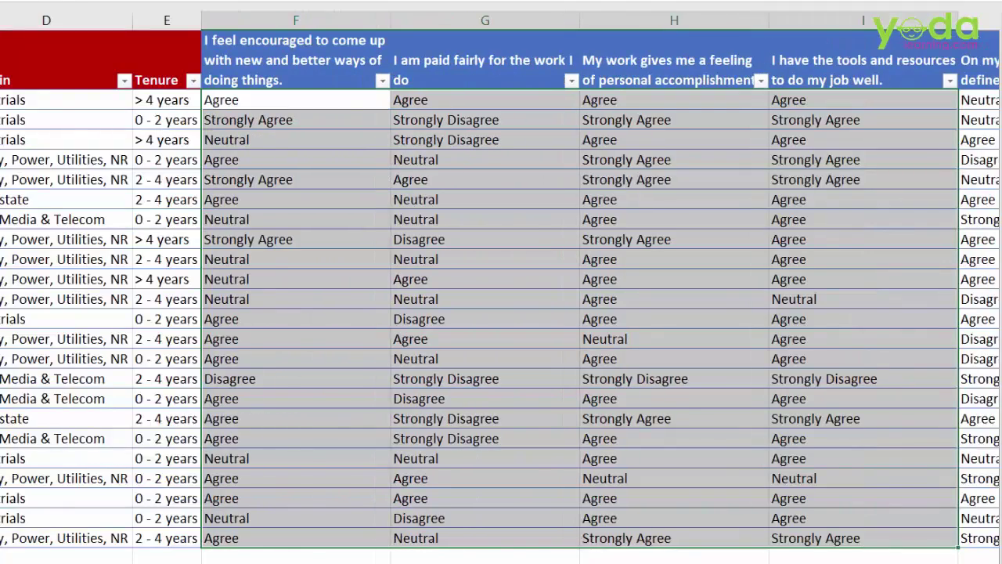
Create a PivotTable from the whole survey table, Table1, on a new worksheet
left_click(332, 262)
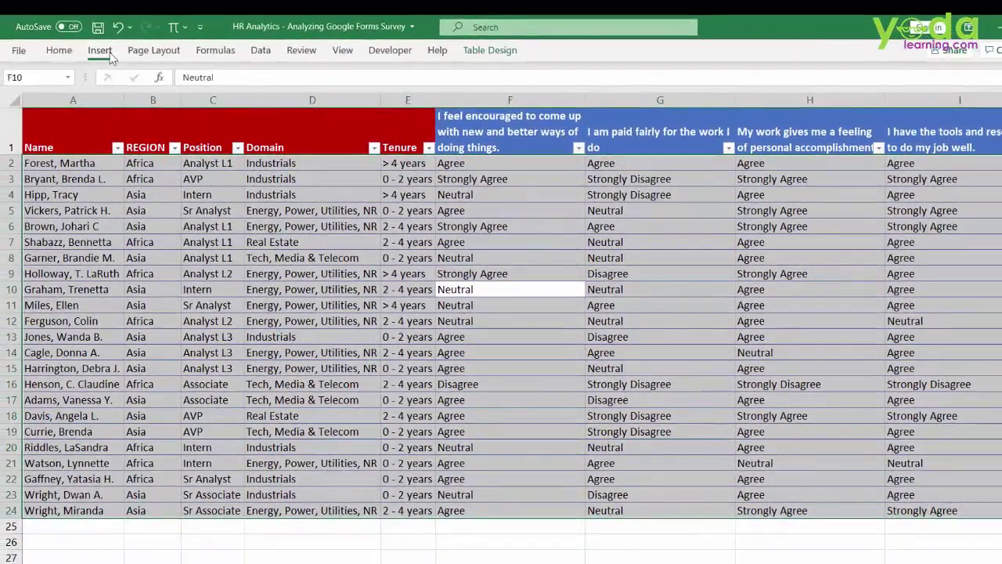
left_click(100, 50)
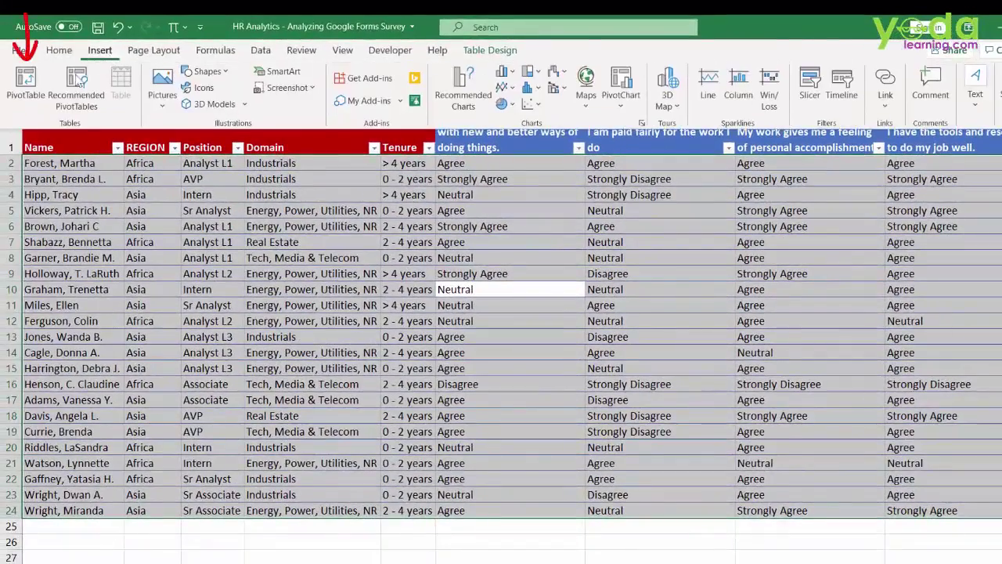
left_click(25, 81)
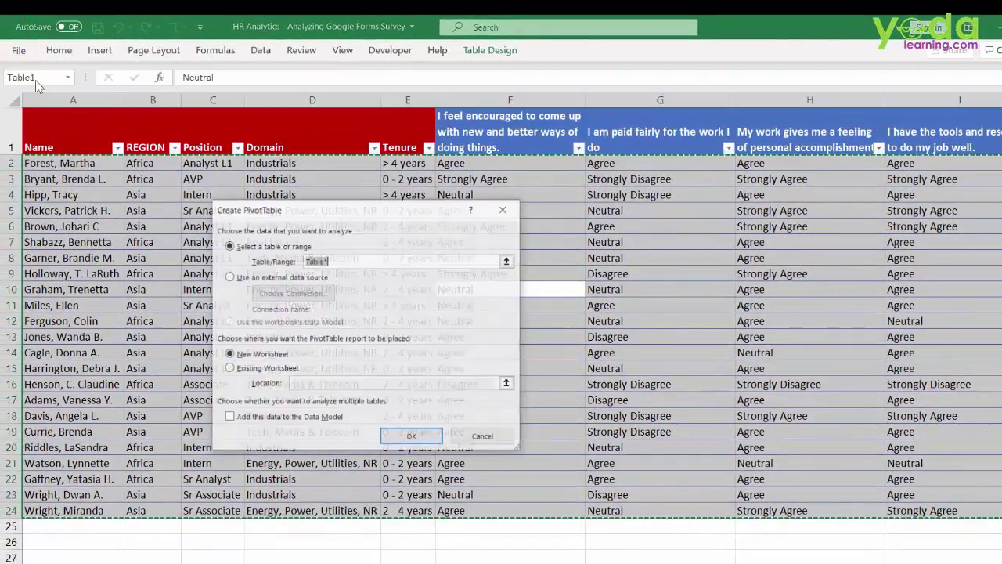
left_click(411, 438)
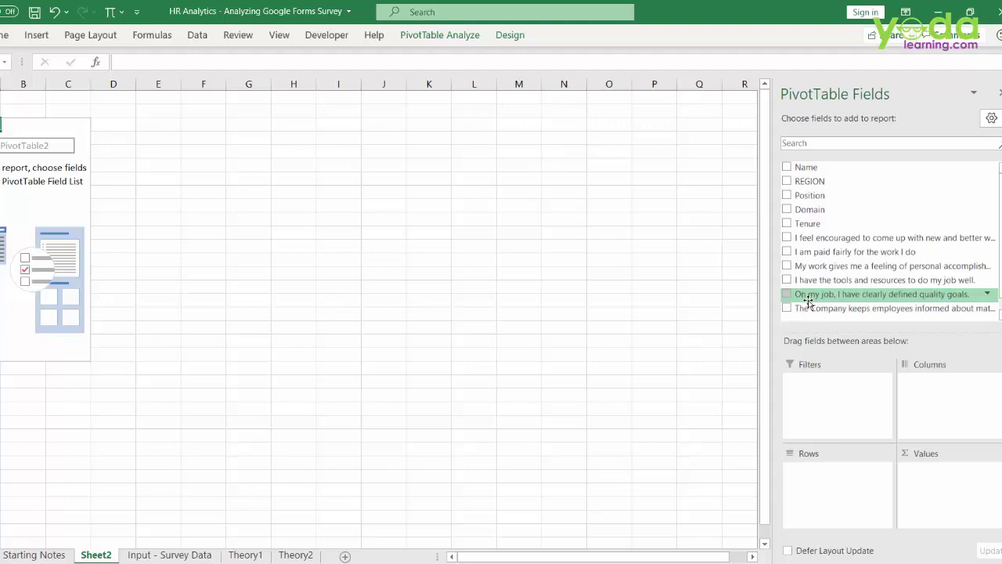
Try adding the survey question fields, from "I feel encouraged" to "The Company keeps employees informed", to the PivotTable rows
left_click(787, 237)
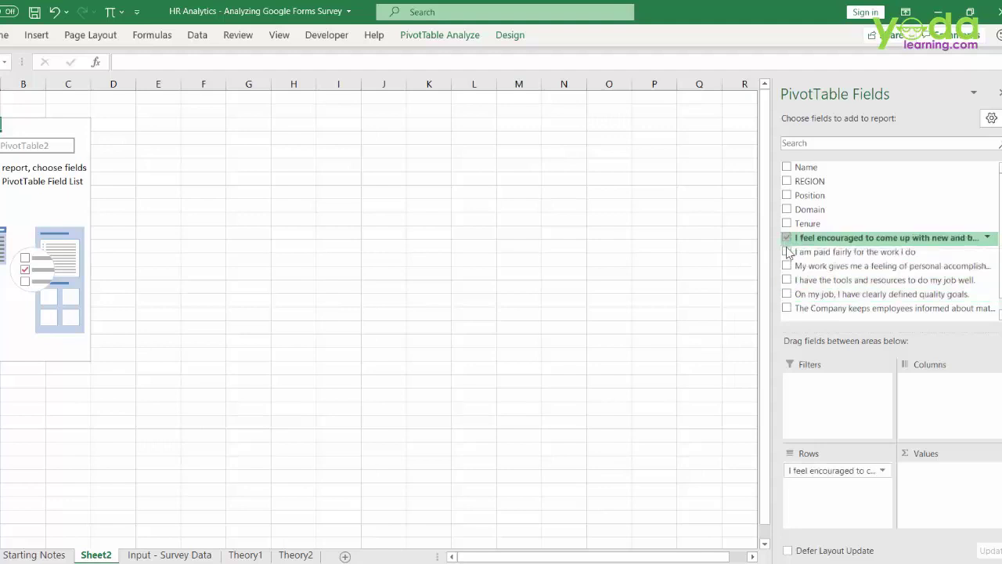
left_click(786, 251)
left_click(787, 266)
left_click(787, 280)
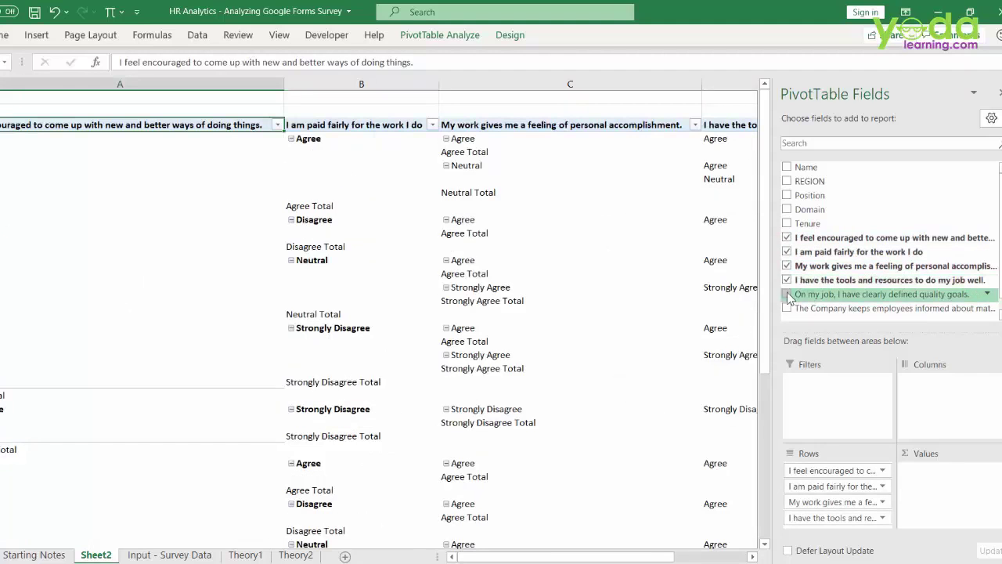
left_click(786, 308)
Remove all the survey question fields from the PivotTable
left_click(786, 279)
left_click(786, 265)
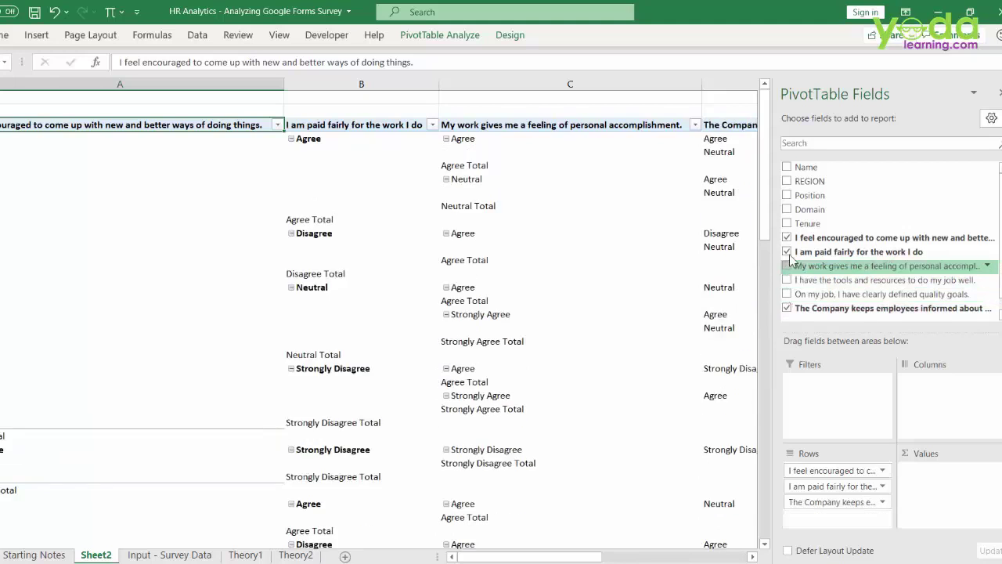
left_click(786, 251)
left_click(786, 237)
left_click(786, 307)
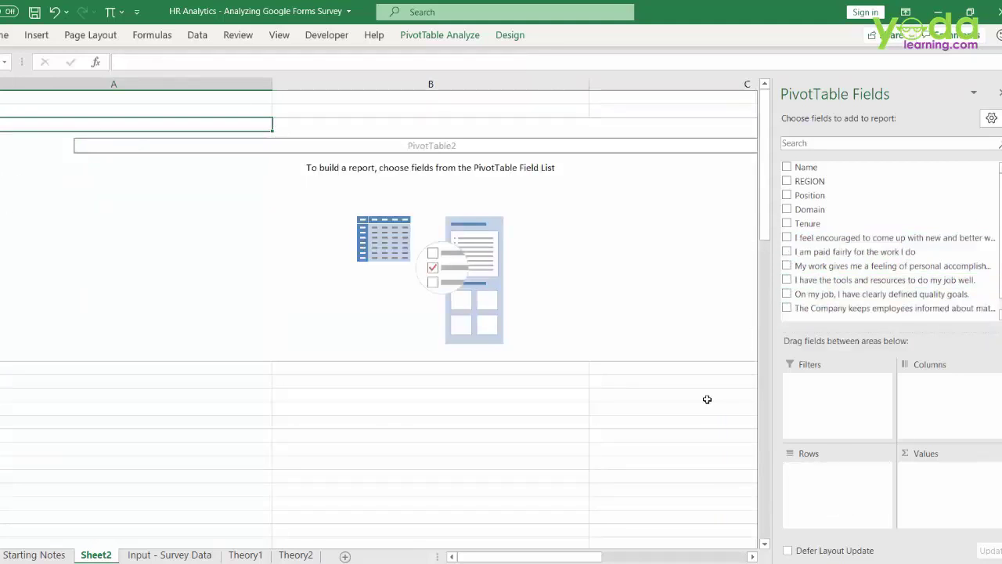
Delete the worksheet Sheet2 that holds the empty PivotTable
right_click(98, 555)
left_click(133, 382)
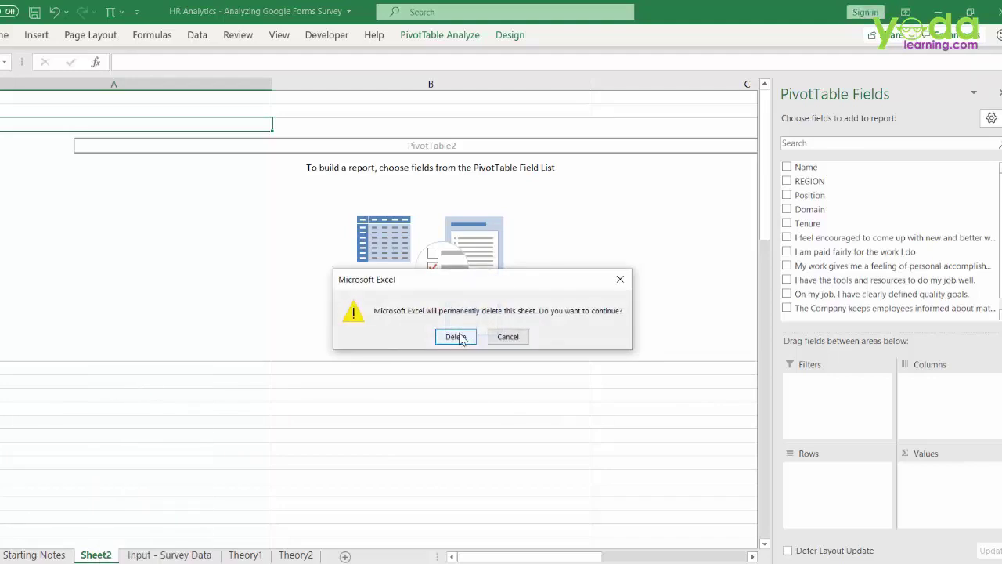
left_click(455, 337)
On the Theory1 sheet, compare the cross-tab's row names and question headers with the flat-file layout
left_click(245, 554)
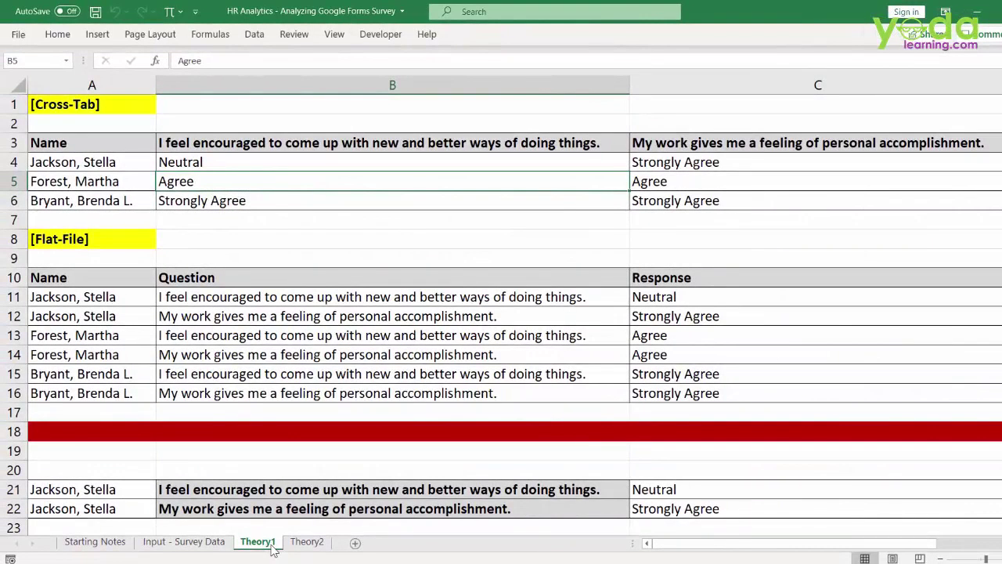
left_click_drag(117, 119, 12, 85)
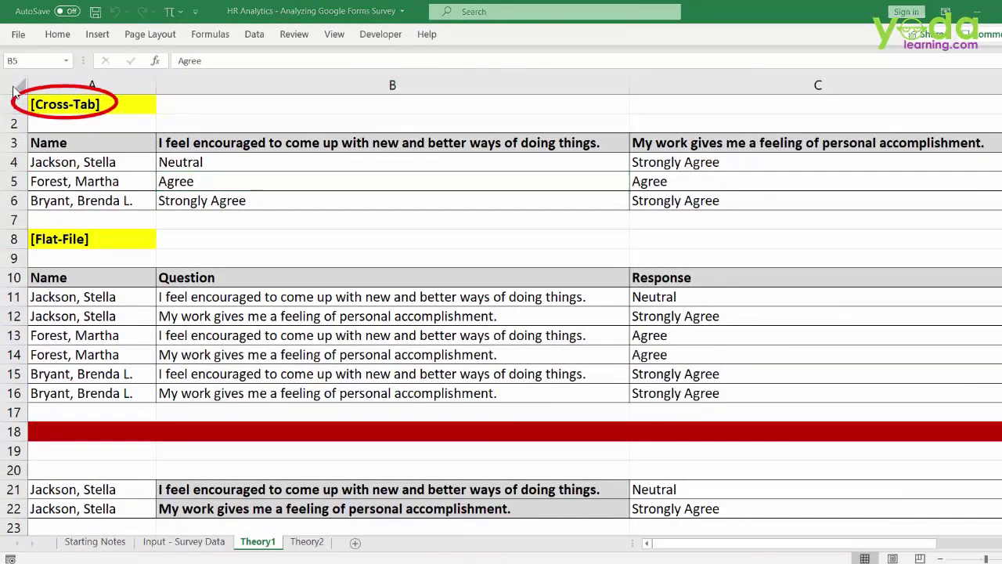
mouse_move(98, 238)
left_mouse_down()
mouse_move(36, 266)
mouse_move(11, 223)
left_mouse_up()
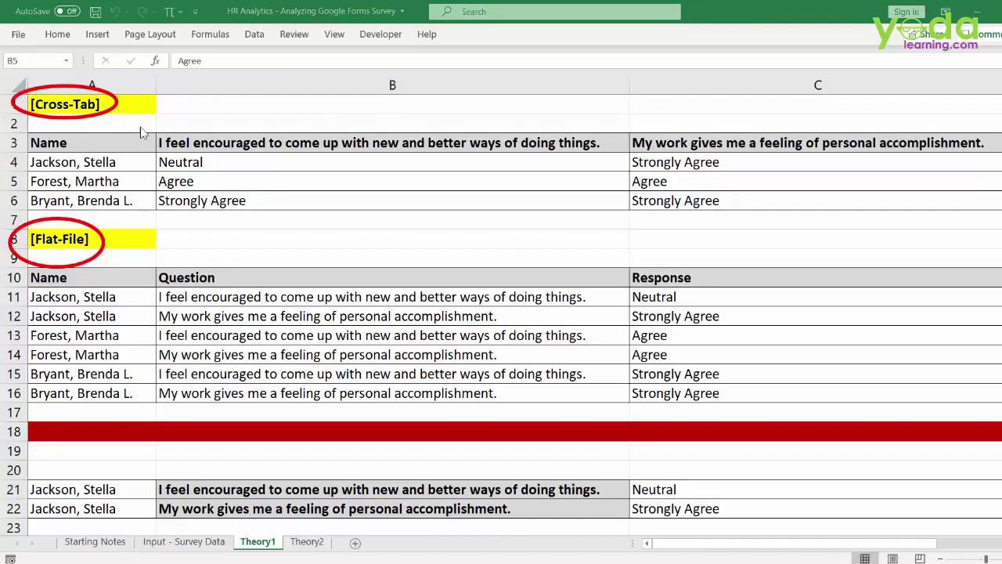
left_click_drag(154, 133, 152, 205)
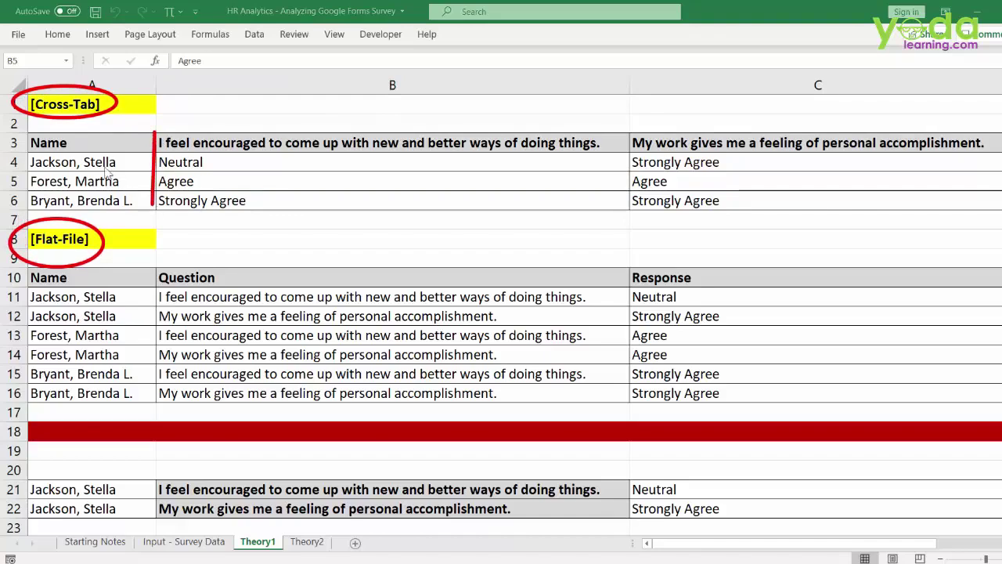
left_click_drag(30, 150, 787, 150)
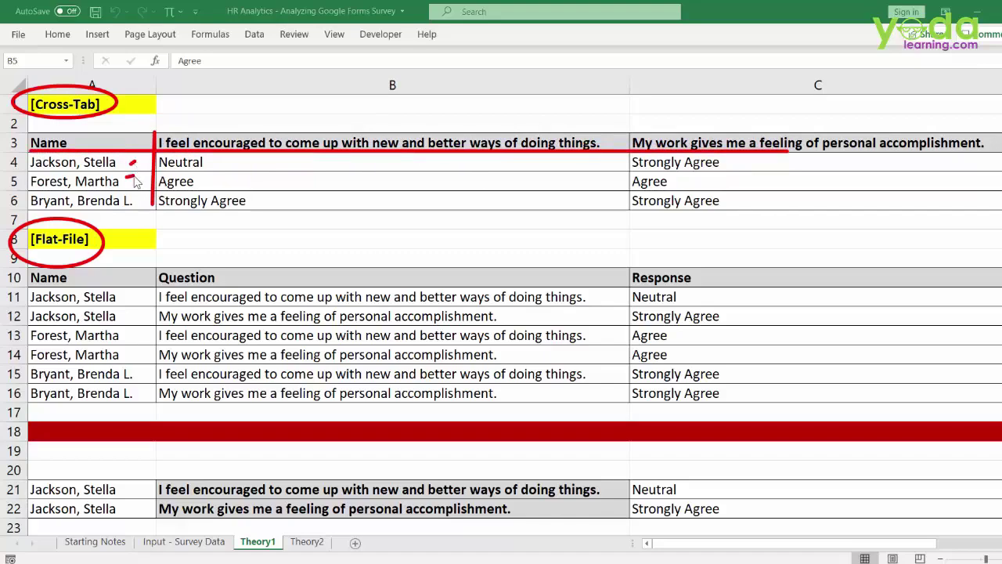
left_click_drag(133, 192, 146, 190)
left_click_drag(275, 135, 283, 124)
mouse_move(72, 123)
left_mouse_down()
mouse_move(54, 176)
mouse_move(54, 221)
left_mouse_up()
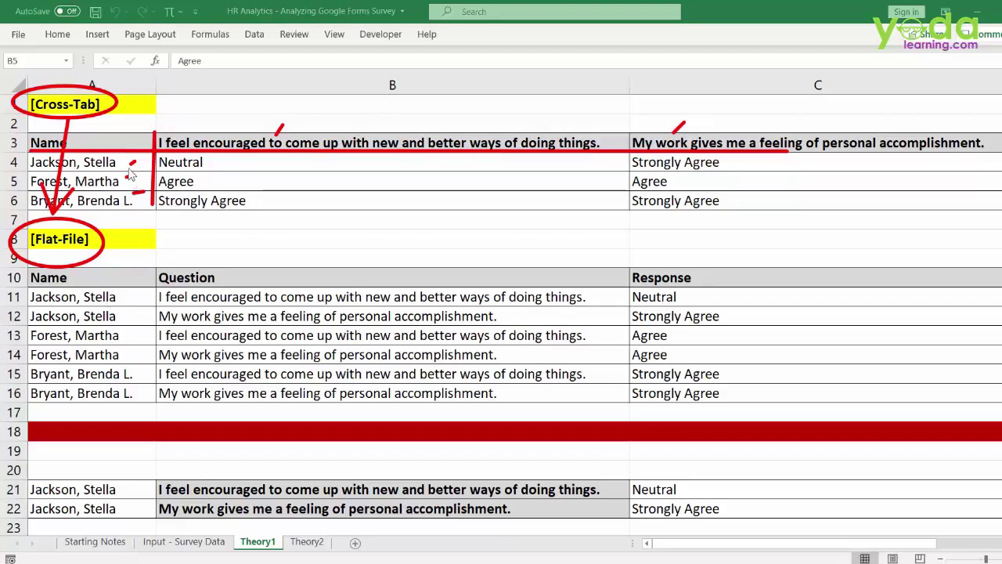
Examine how the first respondent's name, question and response form separate records in the flat-file table
left_click_drag(123, 296, 140, 298)
mouse_move(587, 298)
left_mouse_down()
mouse_move(603, 296)
mouse_move(607, 318)
left_mouse_up()
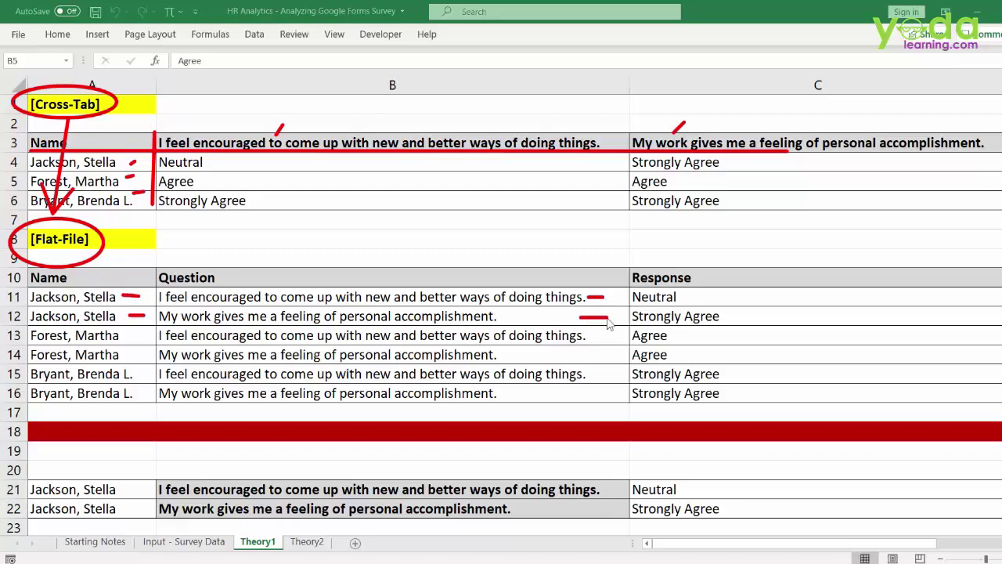
left_click_drag(696, 297, 756, 314)
key("Escape")
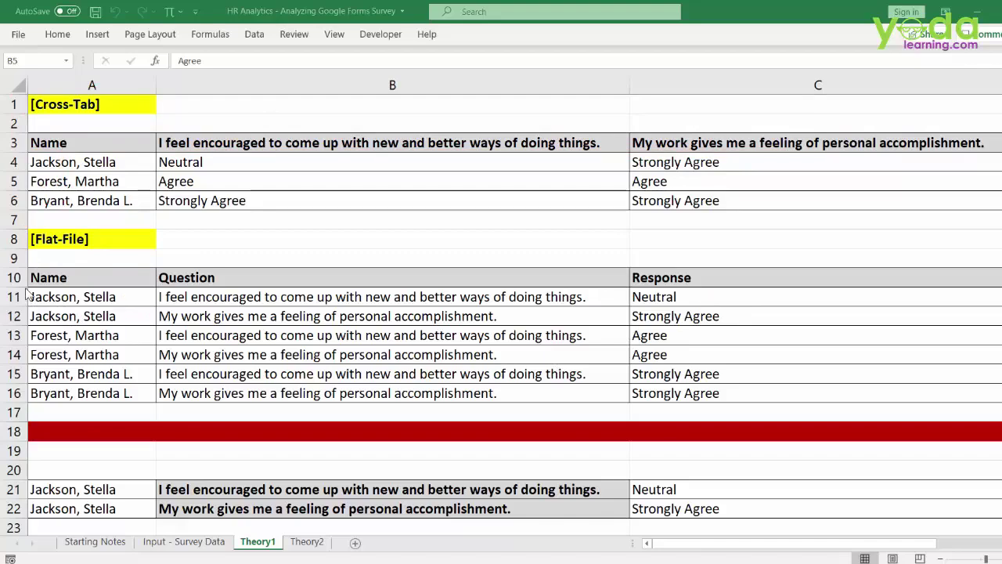
mouse_move(26, 287)
left_mouse_down()
mouse_move(155, 310)
mouse_move(715, 314)
left_mouse_up()
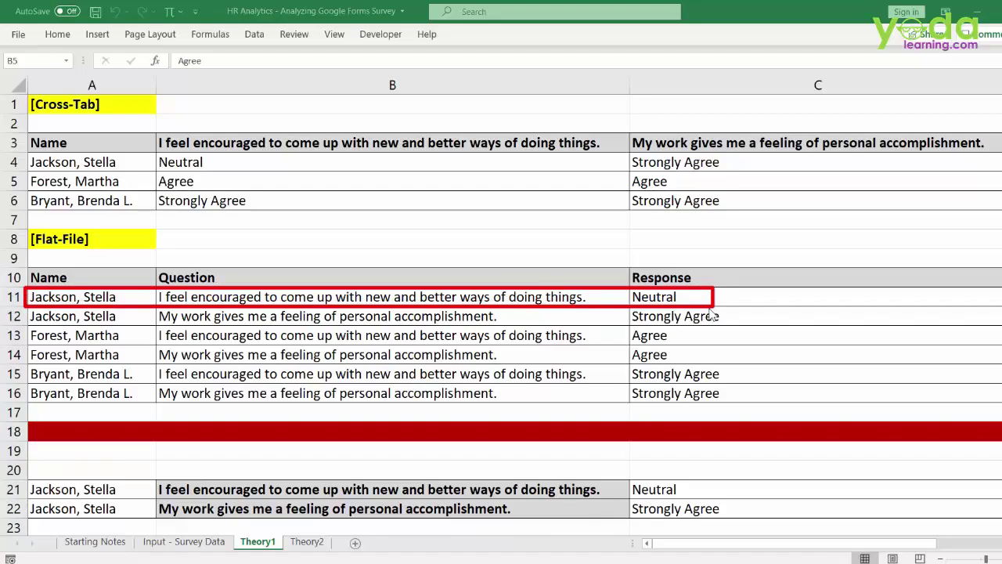
key("Escape")
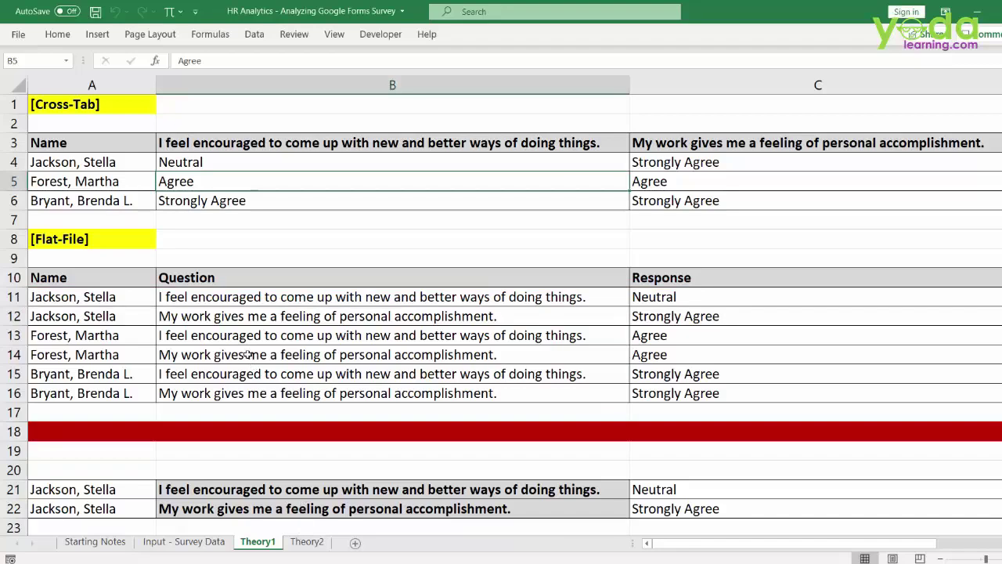
On the Theory2 sheet, examine how the cross-tab arranges departments in rows and grades in column headers
left_click(308, 542)
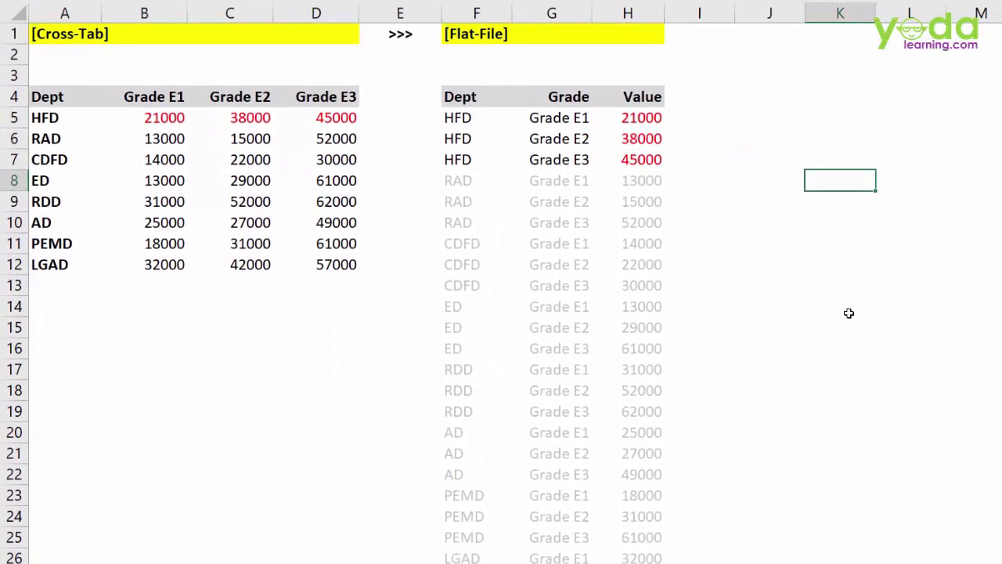
left_click_drag(55, 98, 57, 264)
left_click_drag(323, 91, 340, 93)
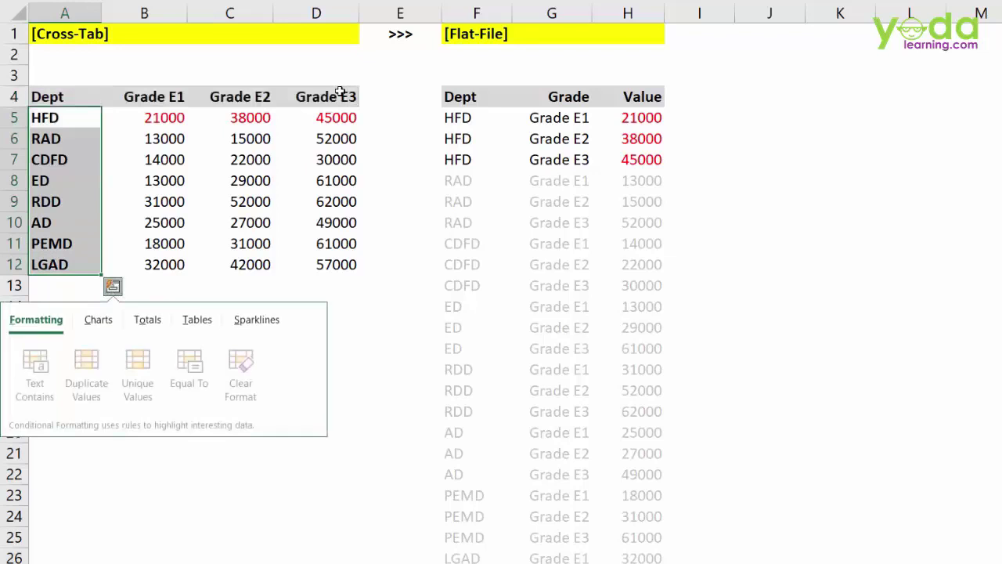
key("ctrl+2")
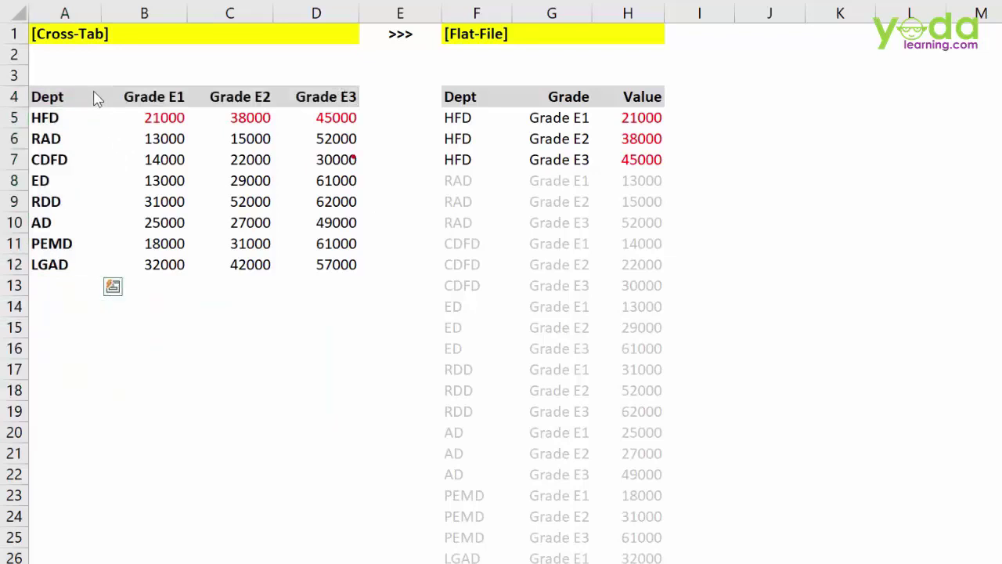
left_click_drag(92, 90, 94, 277)
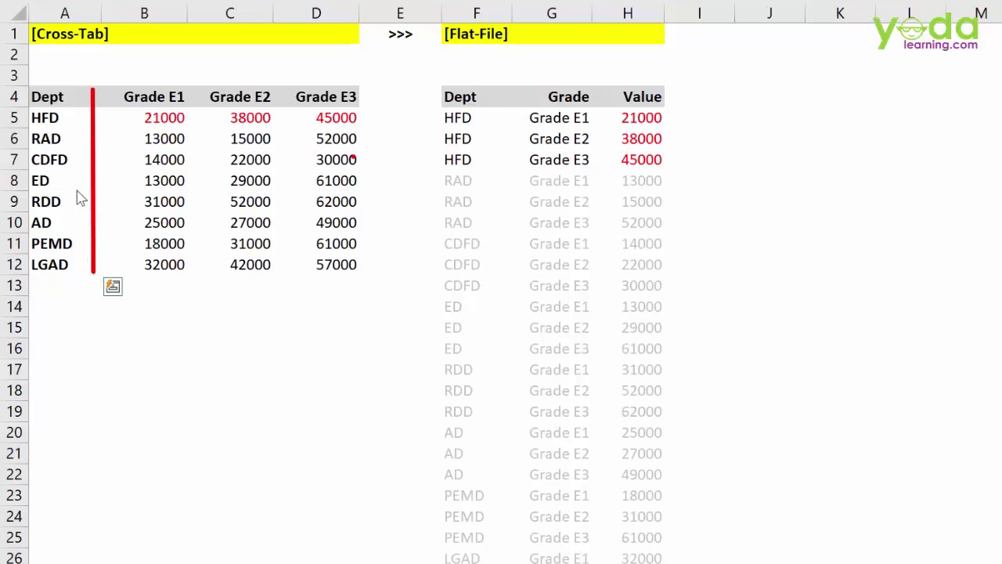
left_click_drag(30, 107, 362, 116)
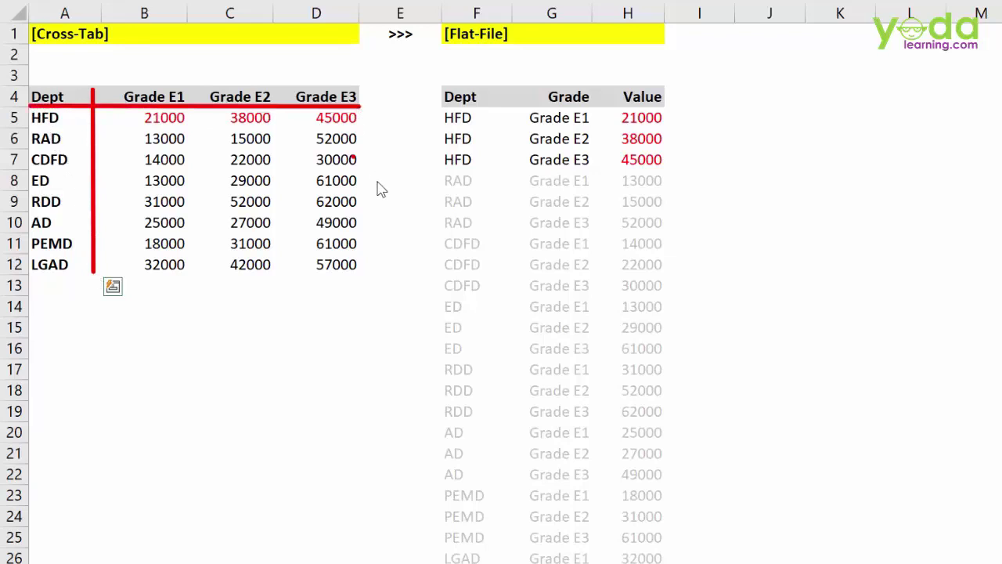
Compare the HFD row and grade headers of the cross-tab with their matching records in the flat-file table
left_click_drag(377, 181, 418, 181)
mouse_move(31, 116)
left_mouse_down()
mouse_move(94, 141)
mouse_move(88, 127)
left_mouse_up()
left_click_drag(429, 103, 502, 176)
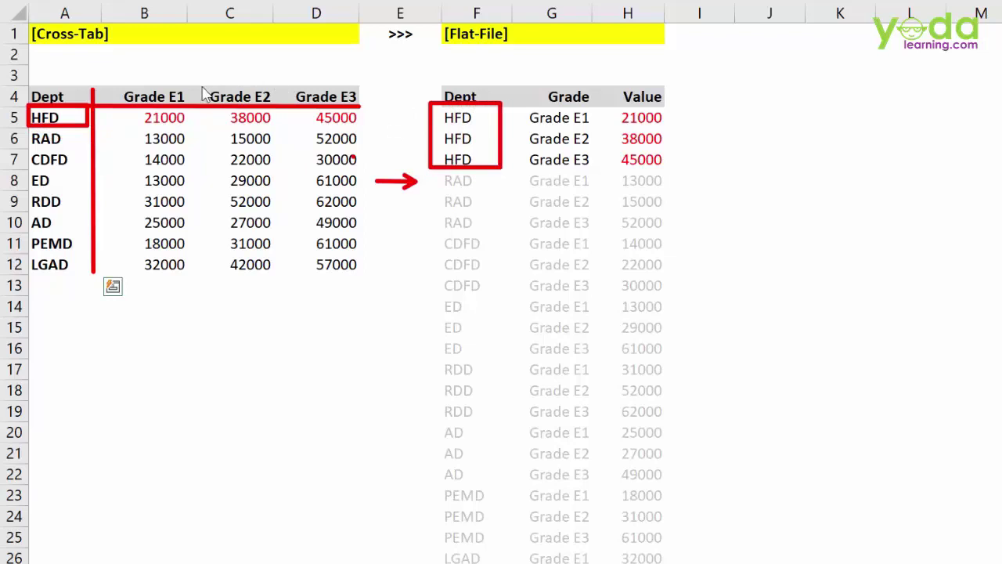
mouse_move(205, 89)
left_mouse_down()
mouse_move(541, 98)
mouse_move(520, 114)
mouse_move(530, 162)
left_mouse_up()
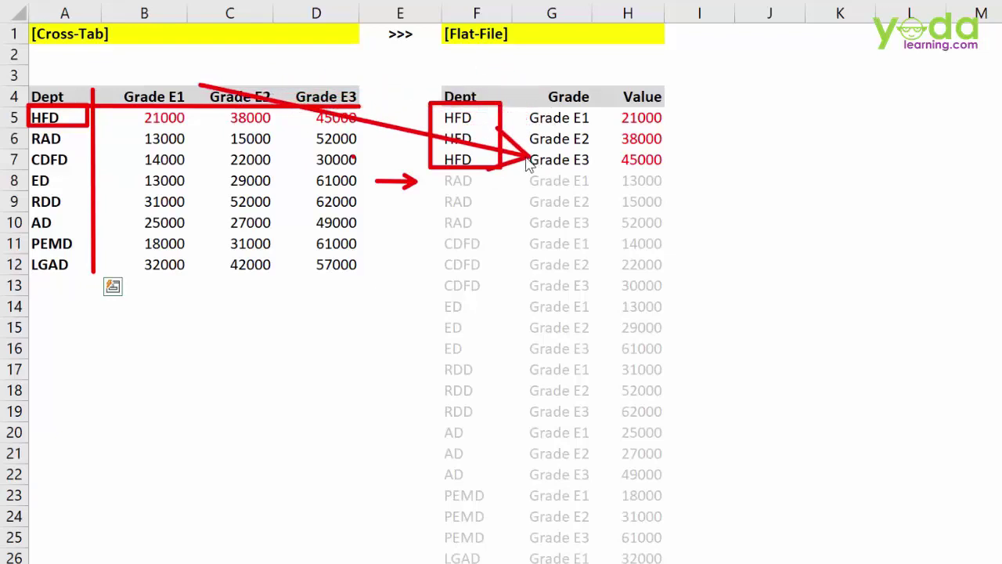
key("Escape")
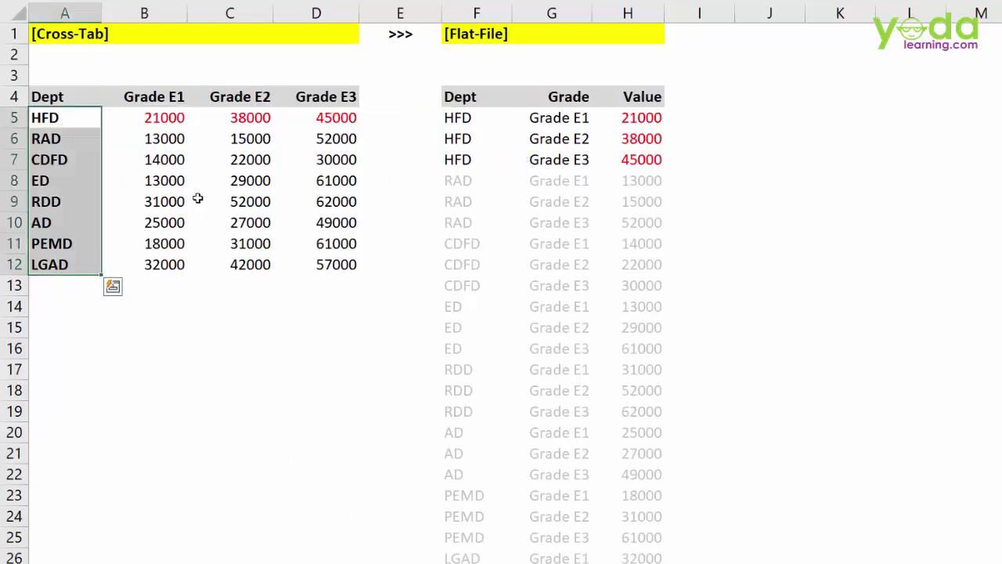
Select the cross-tab range and the flat-file range in turn to compare their extents
left_click(180, 173)
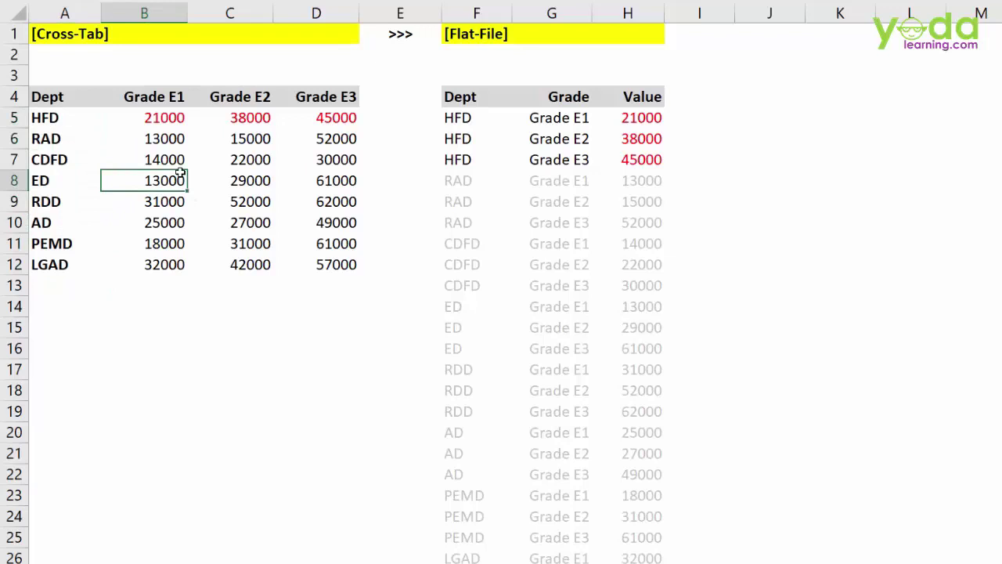
left_click(206, 134)
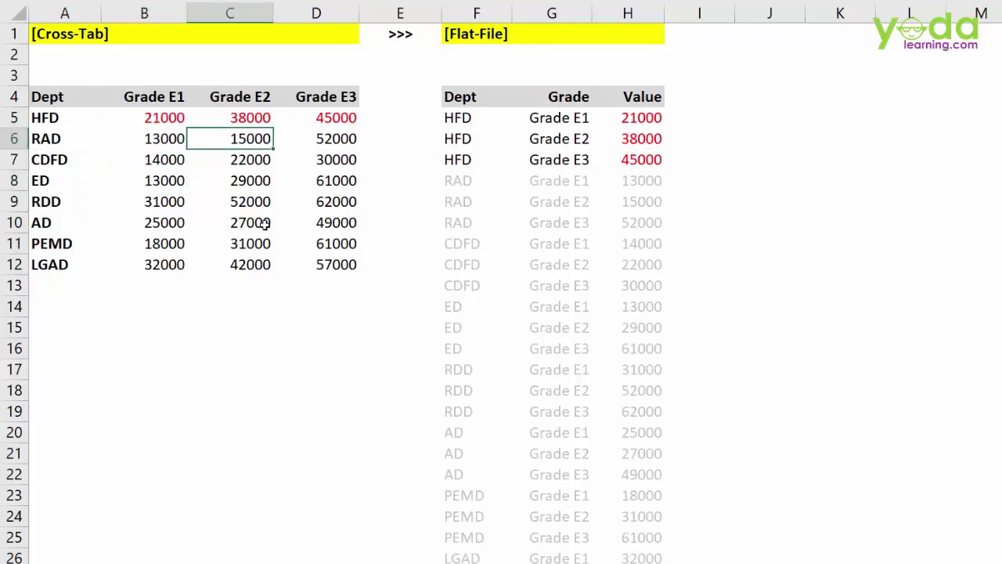
key("ctrl+a")
key("ctrl+q")
left_click(502, 178)
key("ctrl+a")
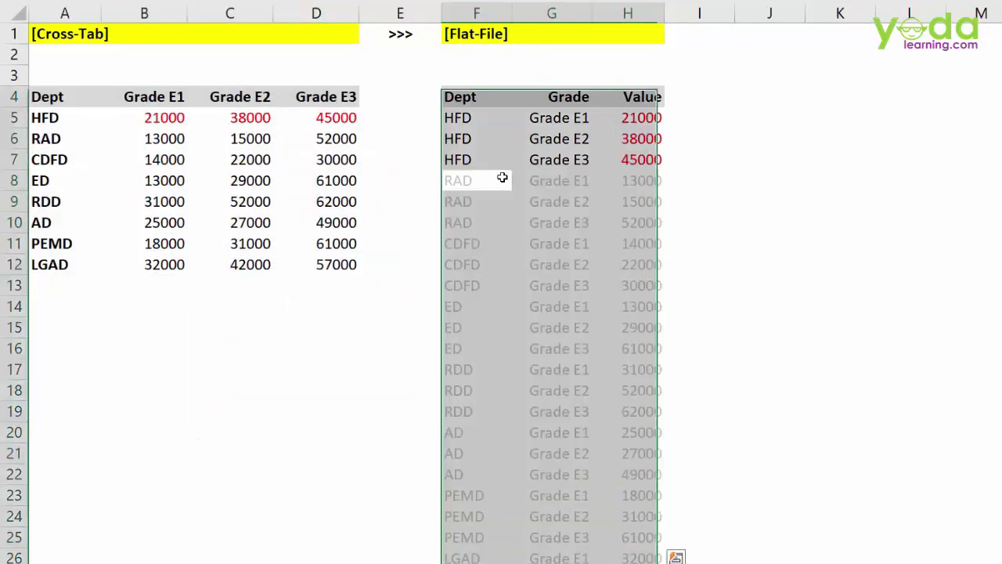
Try pasting a transposed copy of the whole cross-tab at cell A15
left_click(227, 141)
key("ctrl+a")
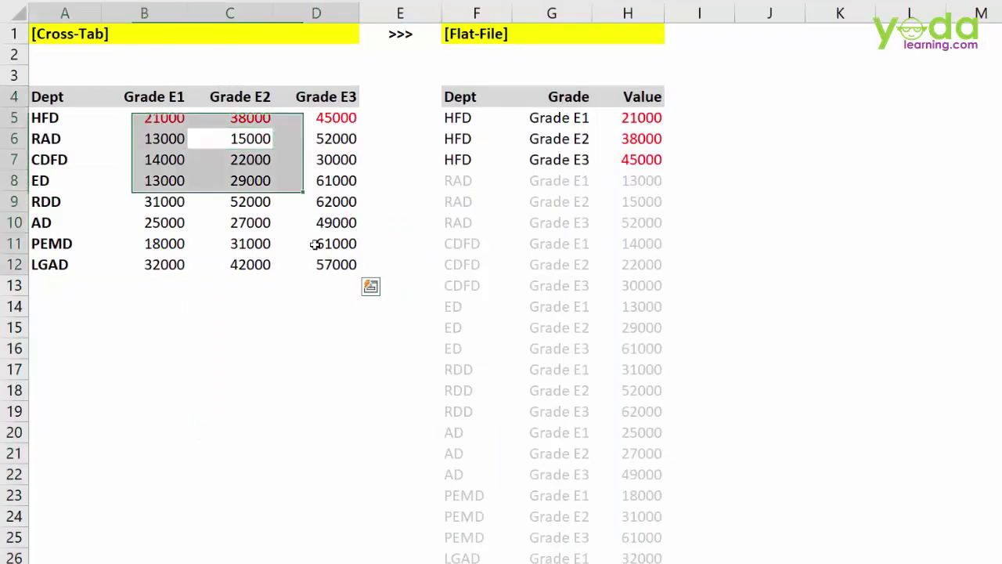
right_click(47, 328)
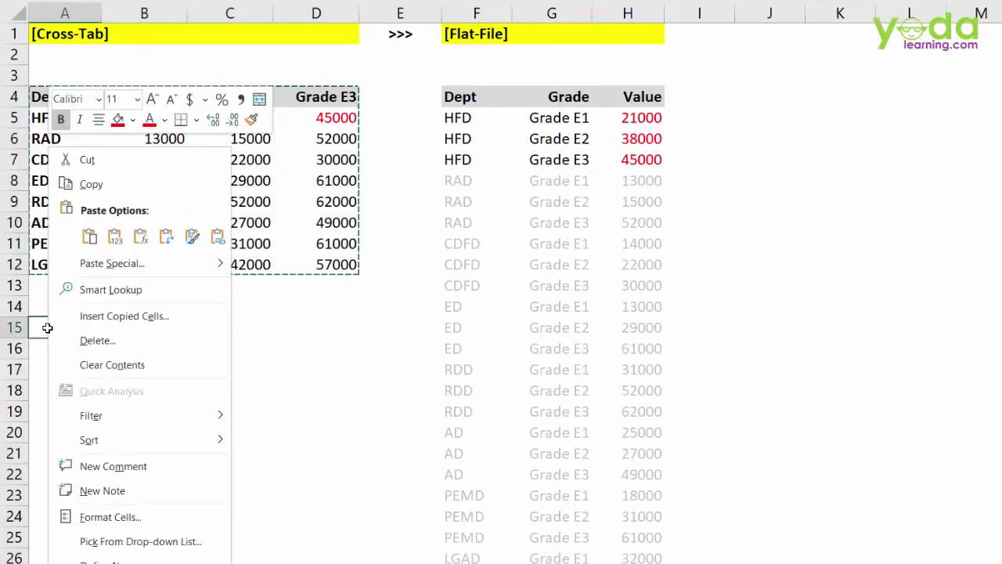
left_click(110, 263)
left_click(178, 342)
left_click(209, 373)
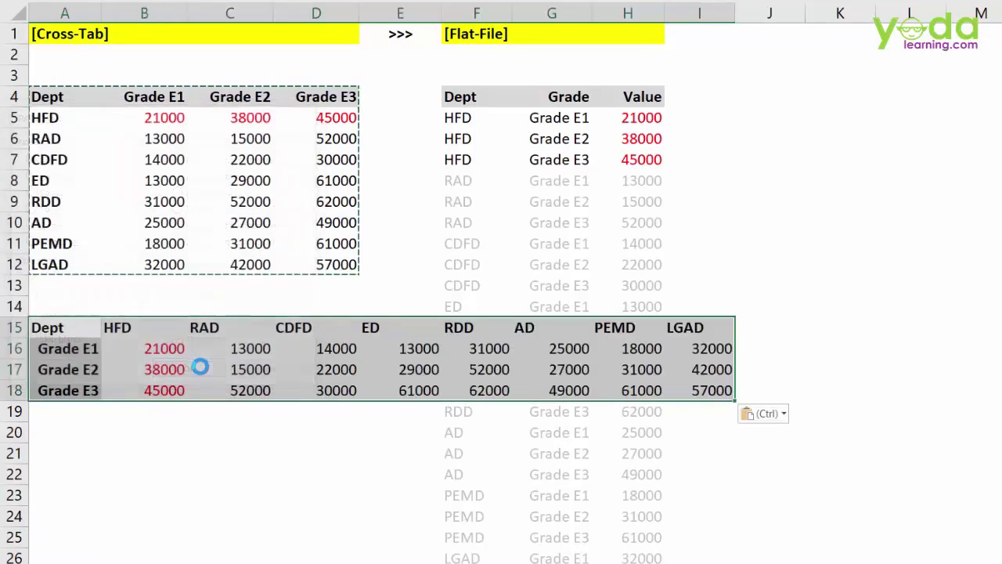
key("ctrl+z")
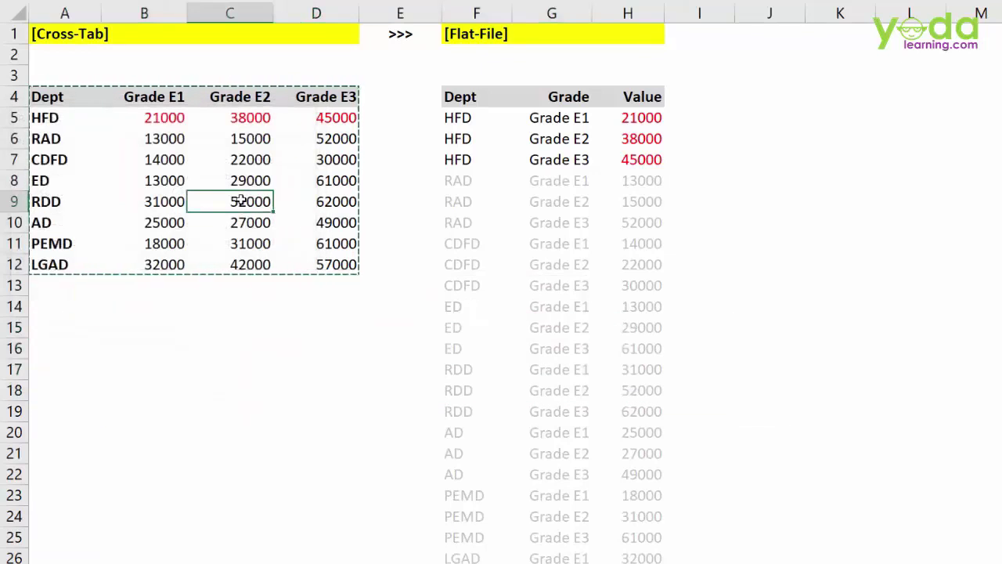
Load the cross-tab range A4:D12 into Power Query as a table with headers
left_click(241, 202)
key("ctrl+a")
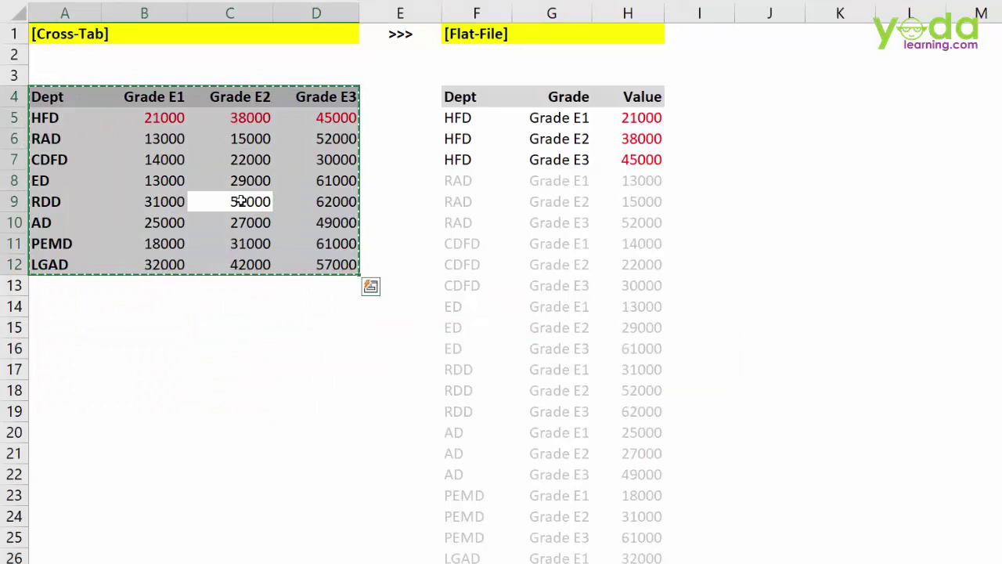
left_click(269, 39)
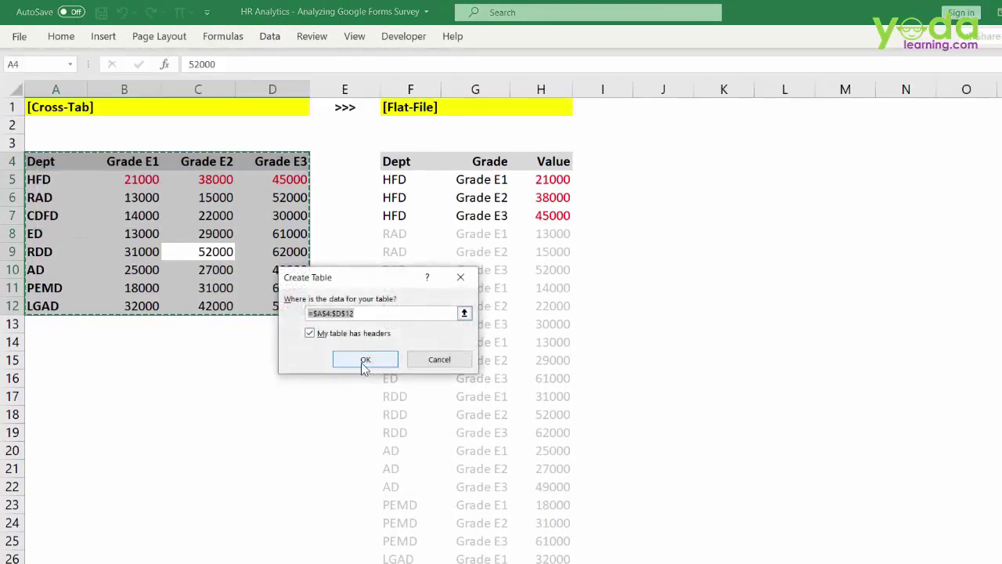
left_click(361, 361)
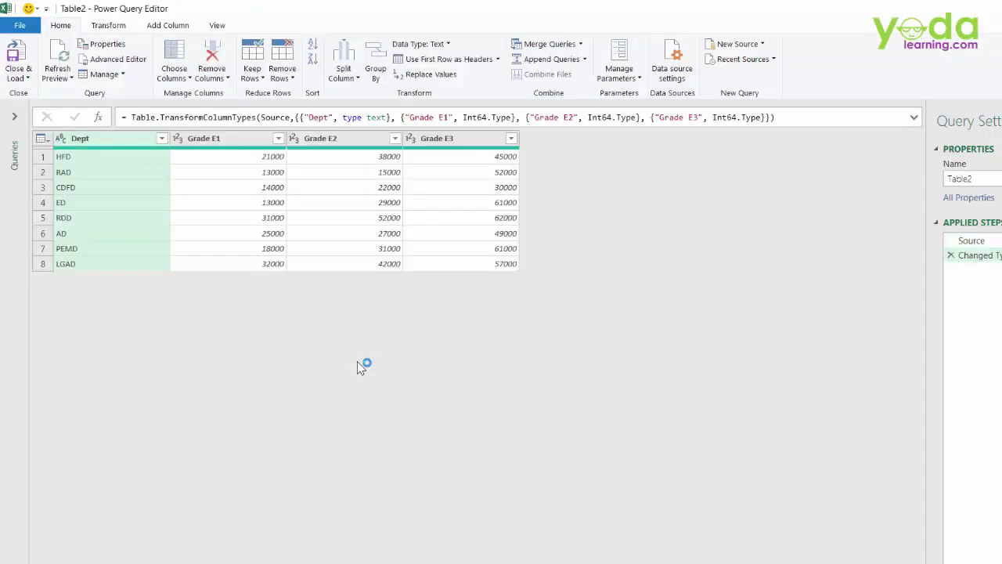
Unpivot the Grade E1, Grade E2 and Grade E3 columns into attribute and value pairs
left_click(219, 146)
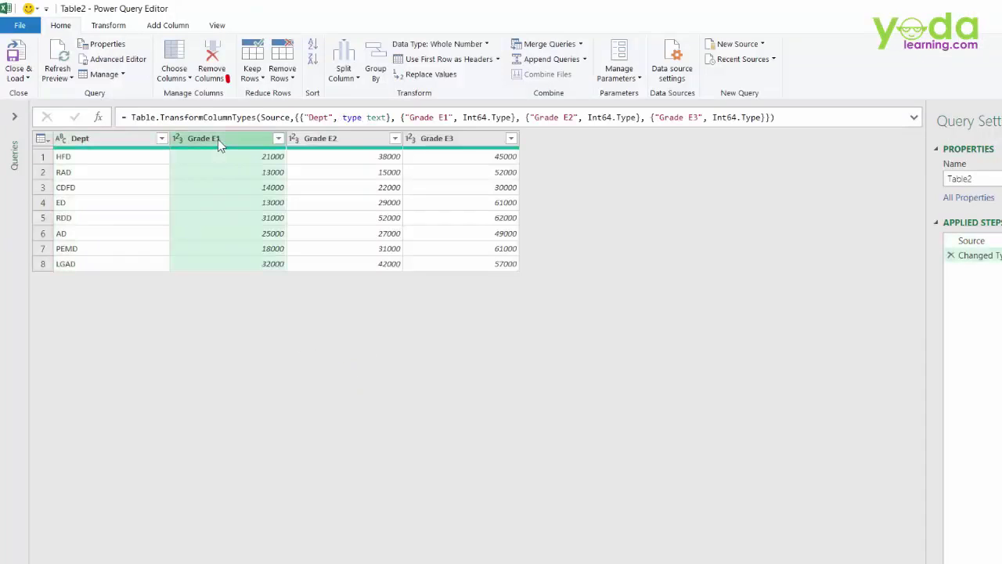
left_click(322, 141, "ctrl")
left_click(440, 143, "ctrl")
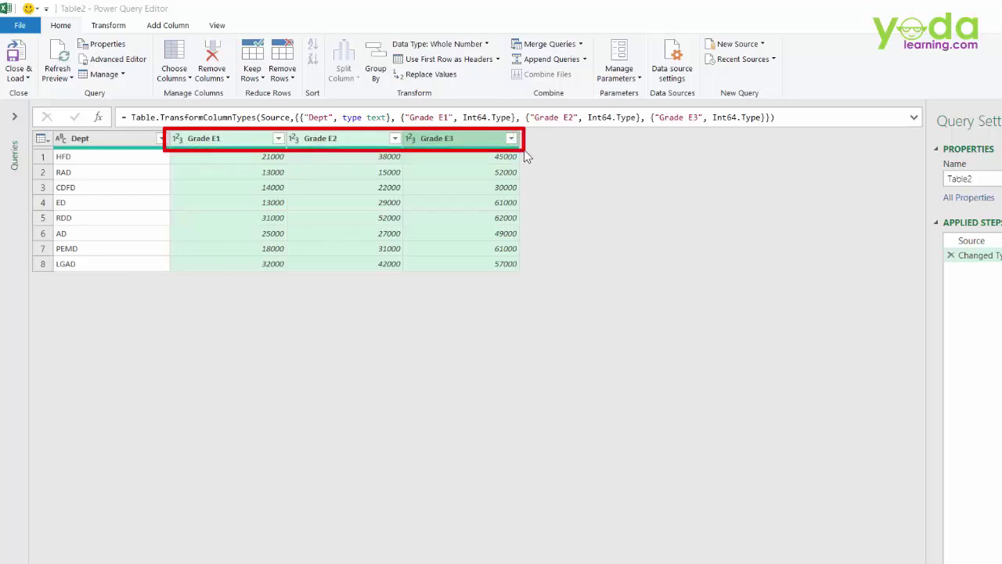
left_click_drag(168, 155, 219, 541)
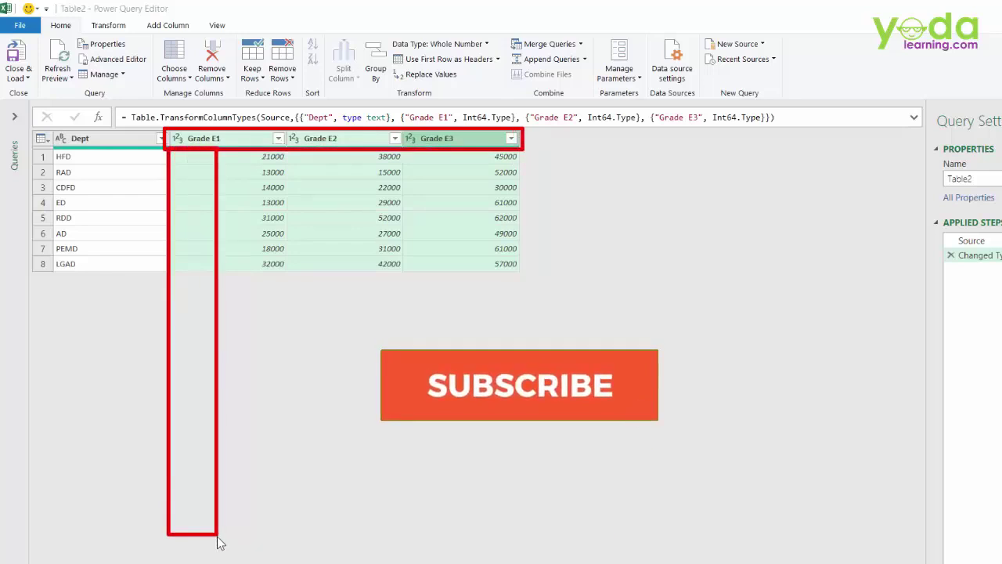
left_click(218, 141)
left_click(342, 140, "ctrl")
left_click(443, 140, "ctrl")
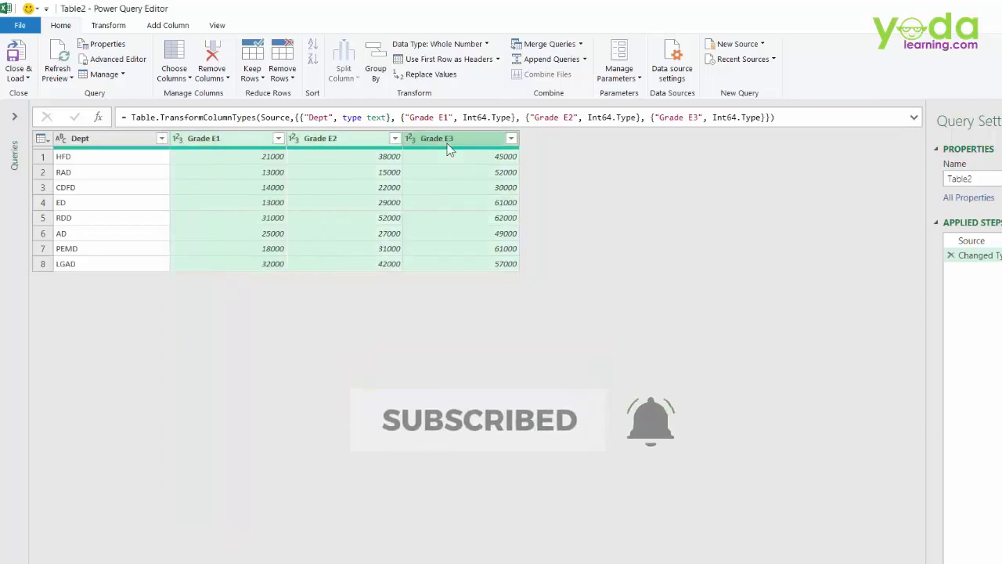
left_click(108, 25)
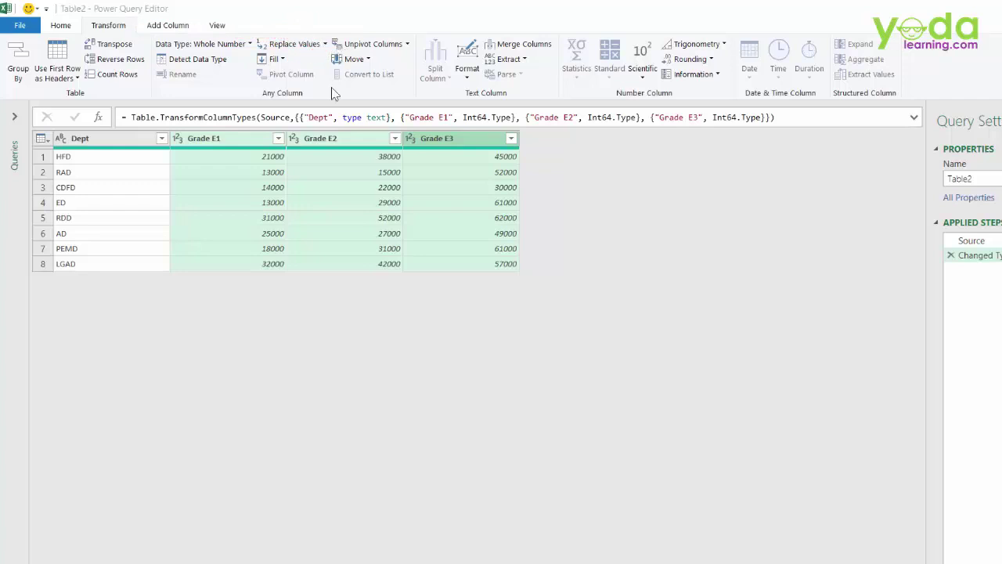
right_click(324, 138)
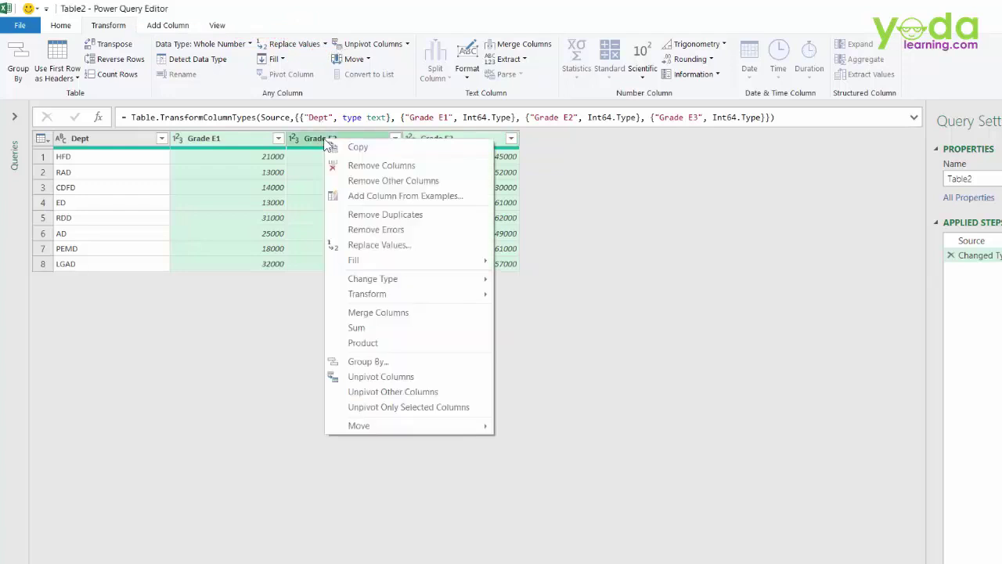
left_click(375, 378)
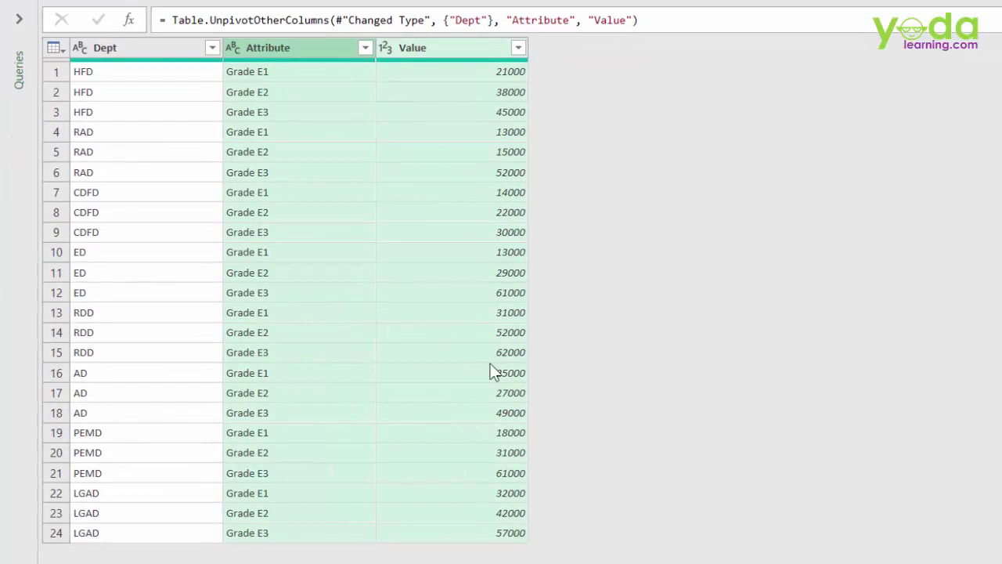
Examine the three HFD records and their grades in the unpivoted Dept and Attribute columns
left_click(139, 74)
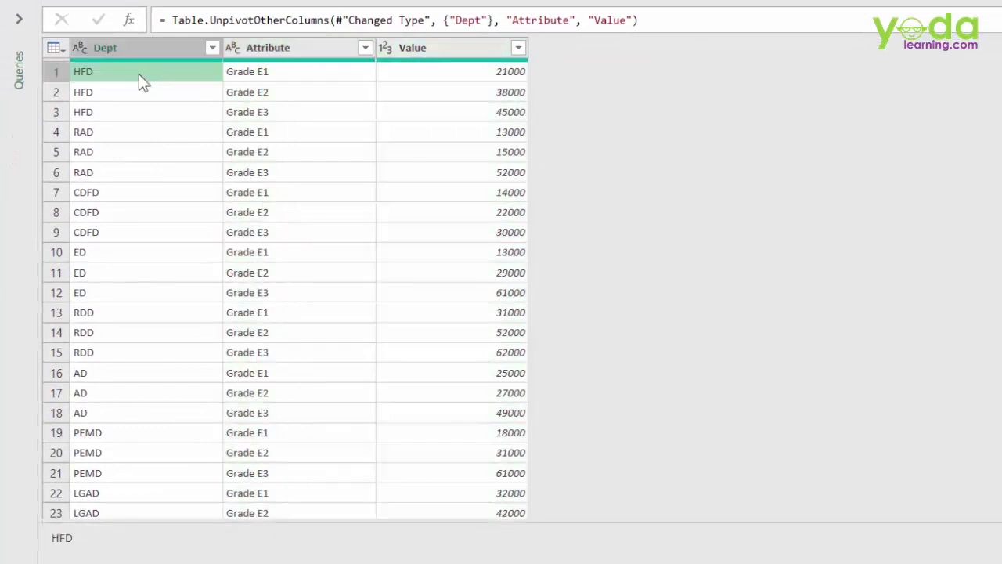
left_click(106, 94)
left_click(107, 114)
left_click(274, 72)
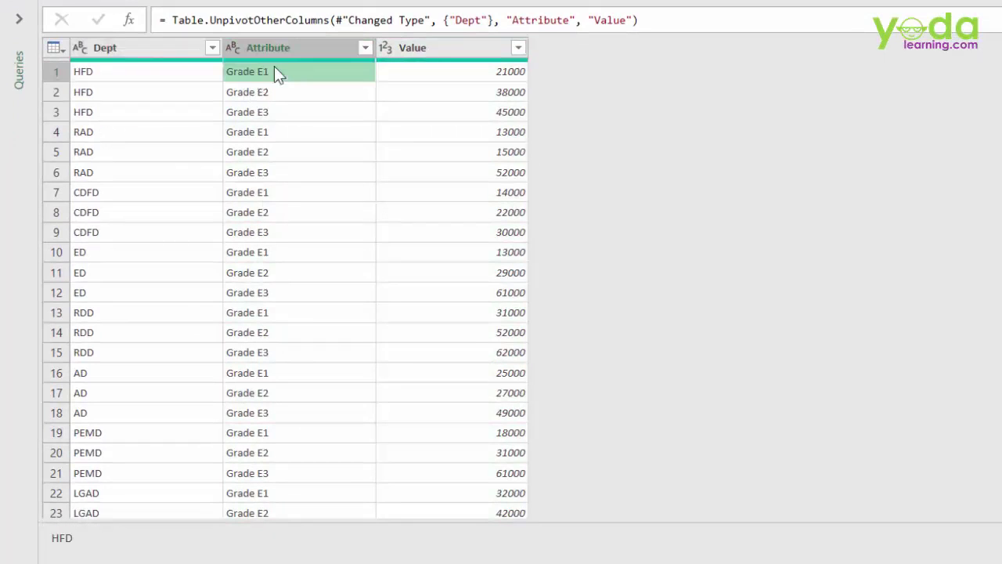
left_click(267, 90)
left_click(267, 111)
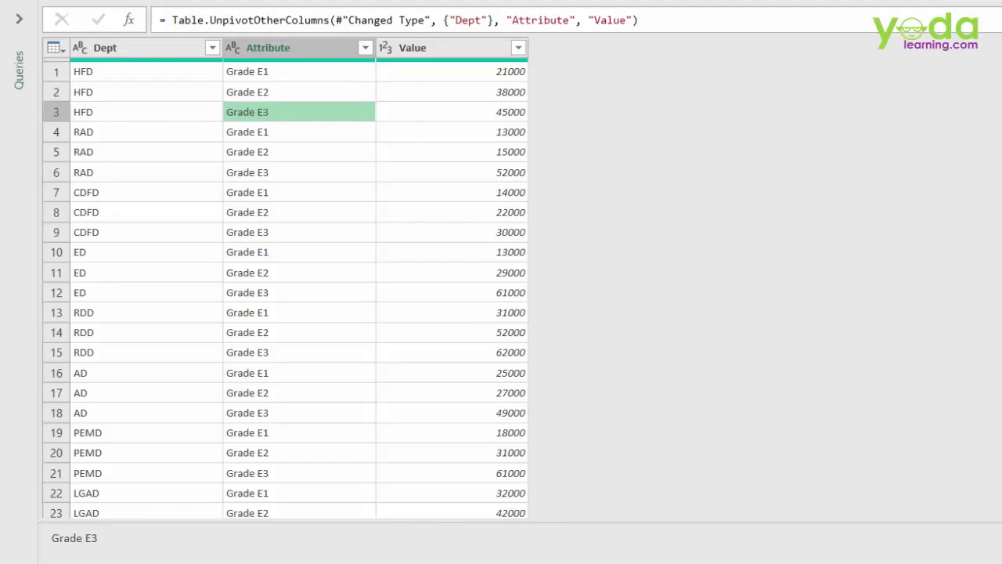
Return to the survey data worksheet and select all records of the survey table
left_click(16, 0)
left_click(82, 22)
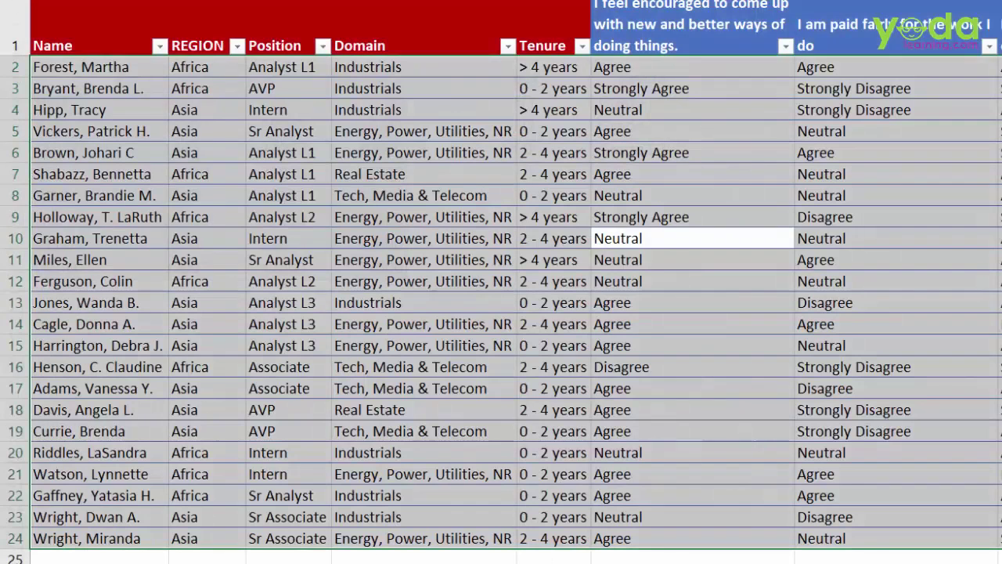
left_click(321, 299)
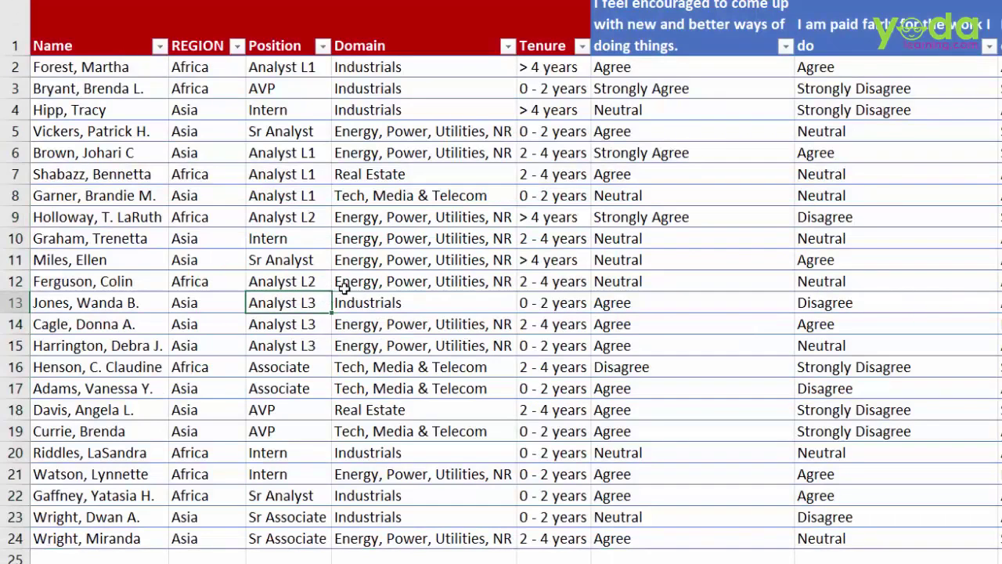
key("ctrl+a")
left_click(419, 239)
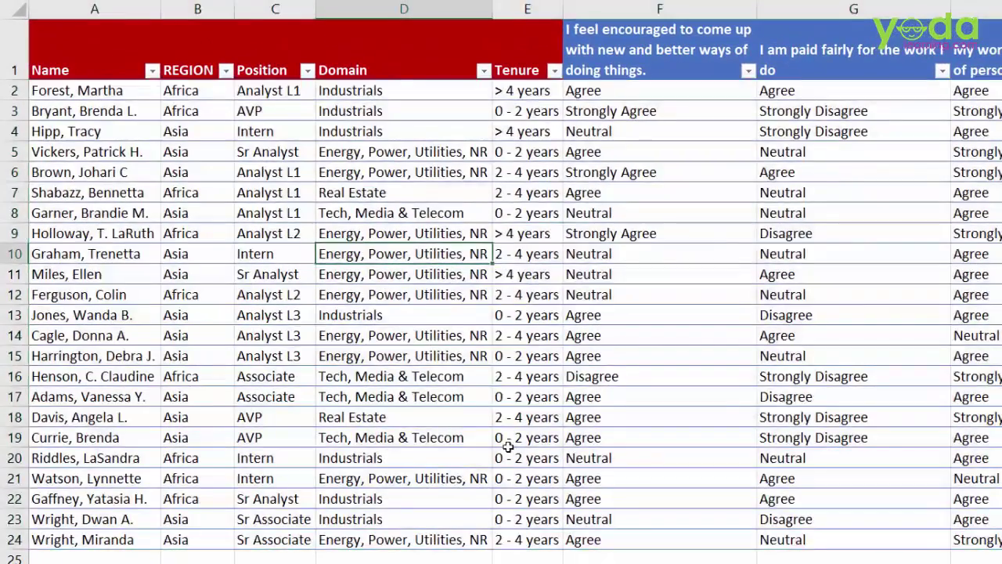
left_click(479, 517)
key("ctrl+a")
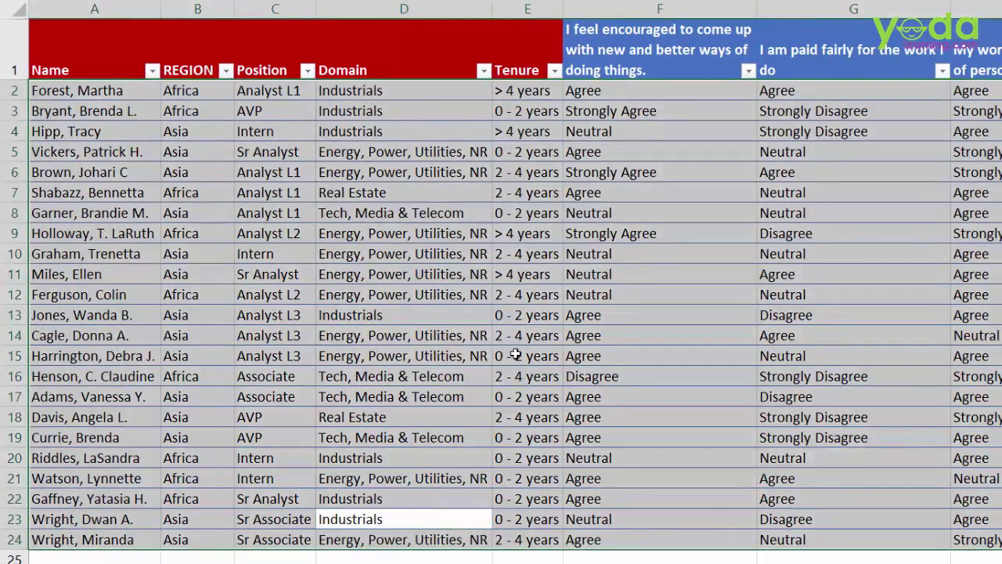
Examine how the Name to Tenure columns and the header row separate respondent details from the survey question responses
left_click(515, 353)
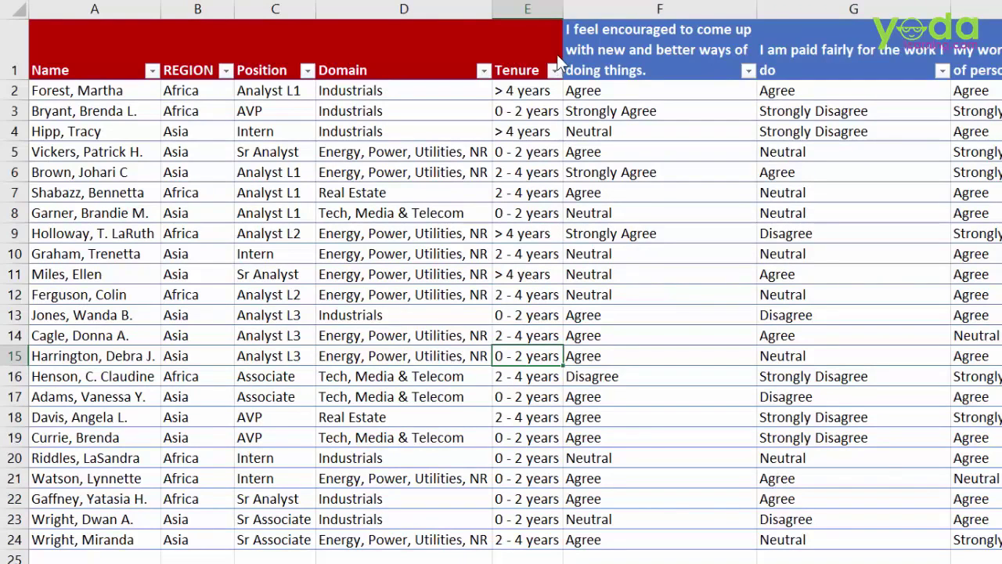
left_click_drag(564, 22, 560, 557)
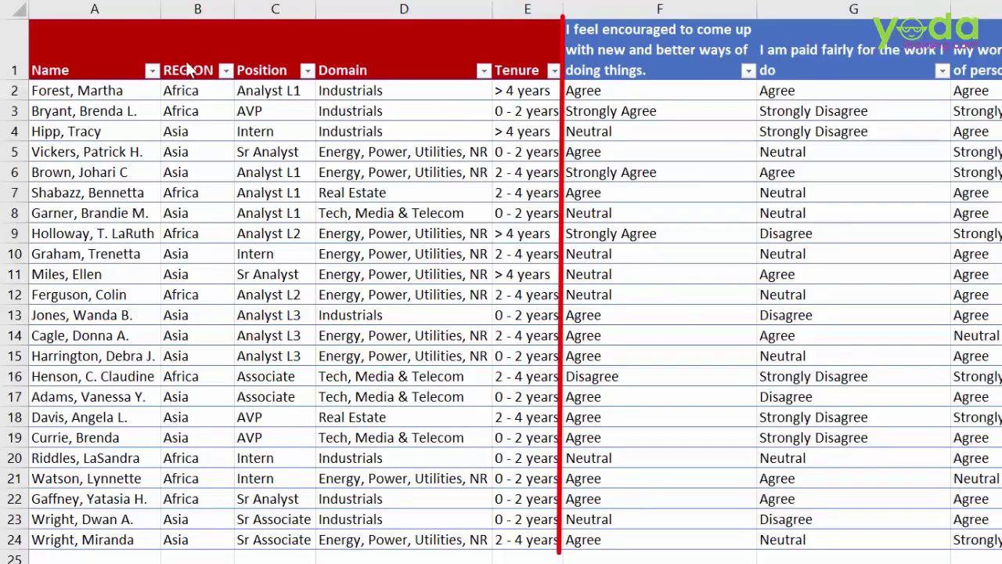
mouse_move(30, 81)
left_mouse_down()
mouse_move(438, 88)
mouse_move(1001, 76)
left_mouse_up()
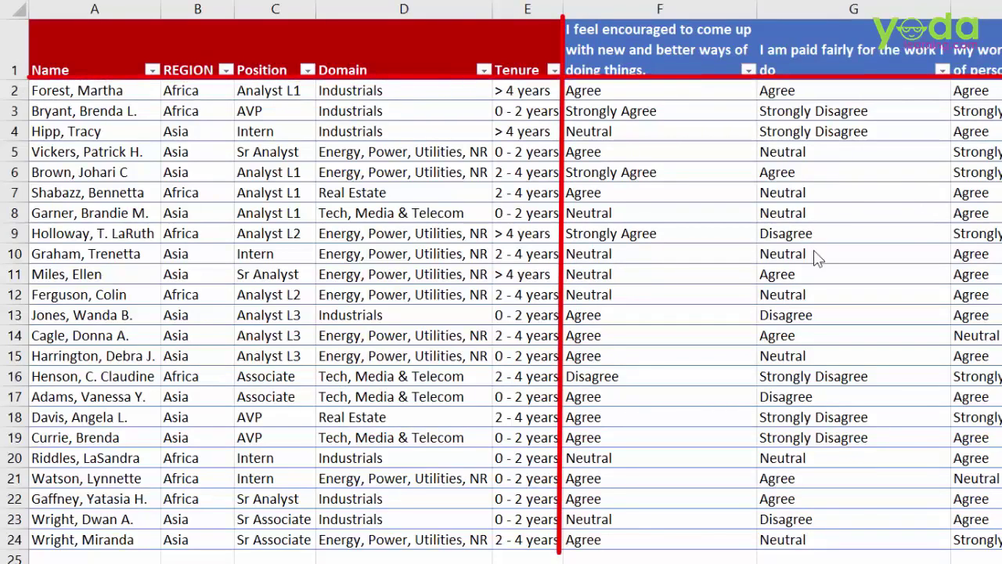
Load the full survey table, from Name through the question columns, into the Power Query Editor
key("Escape")
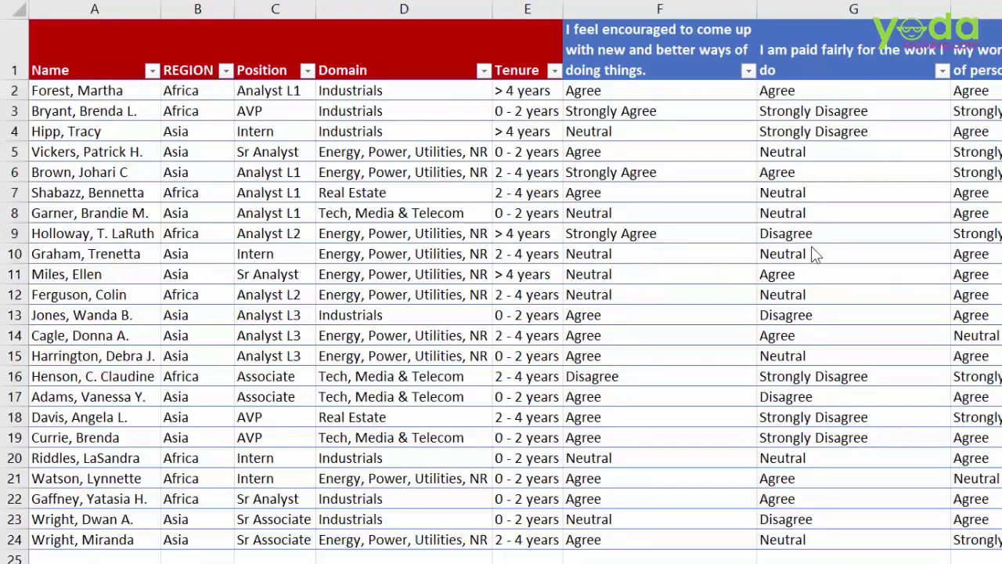
left_click(379, 233)
key("ctrl+a")
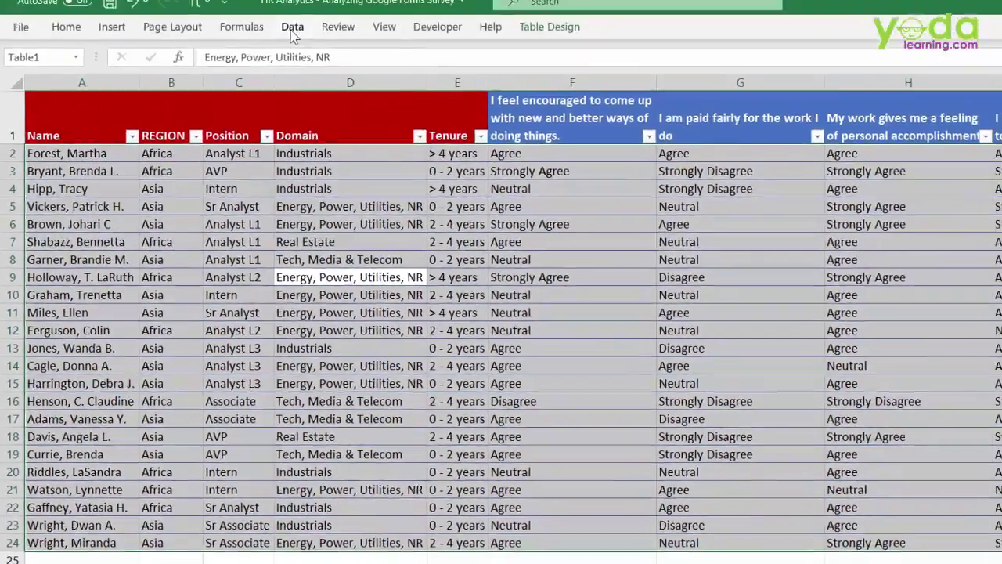
left_click(286, 39)
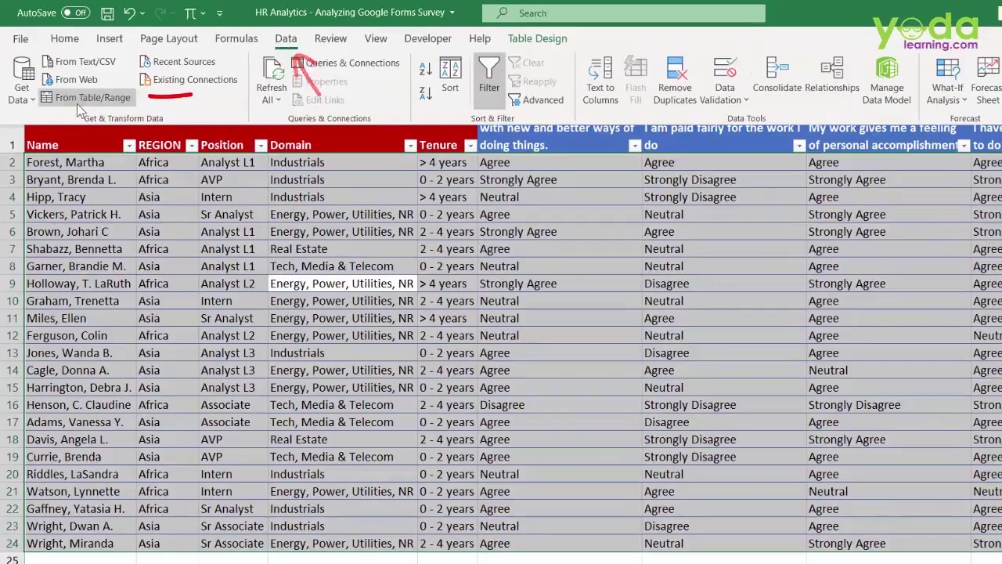
left_click(79, 101)
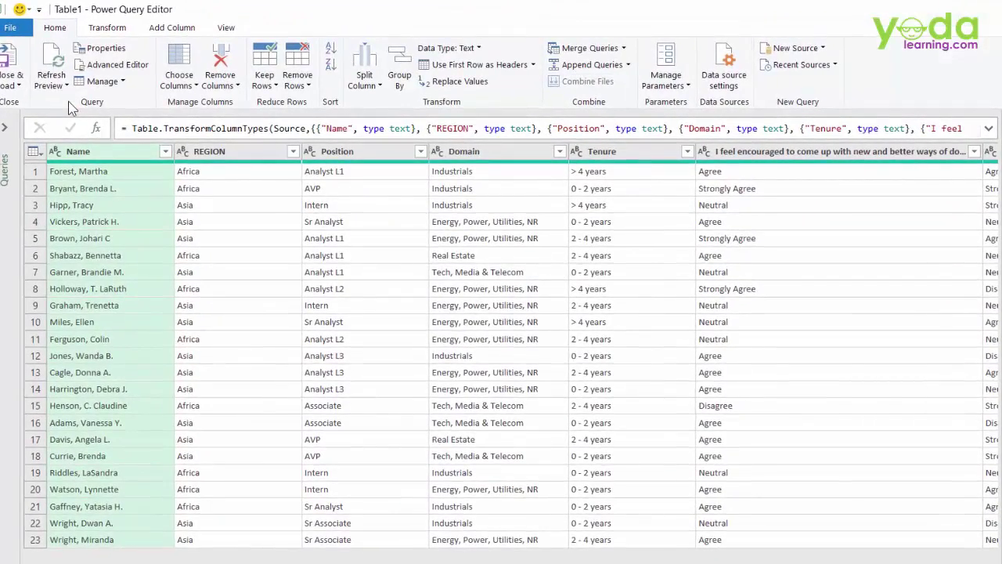
Select the "I am paid fairly for the work I do" and "My work gives me a feeling of personal accomplishment" columns together
left_click(767, 152)
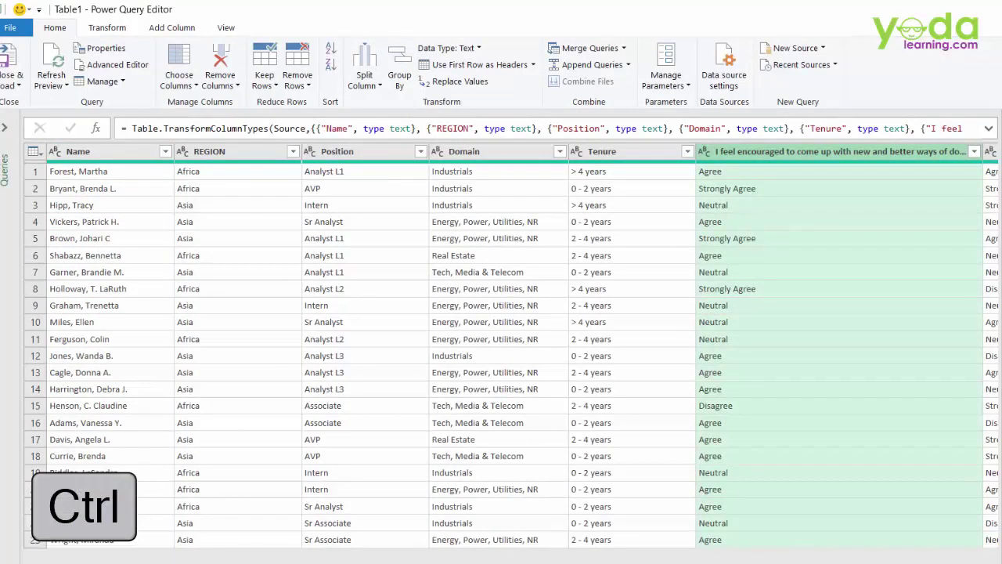
scroll(513, 348, "right", 12)
scroll(512, 348, "left", 5)
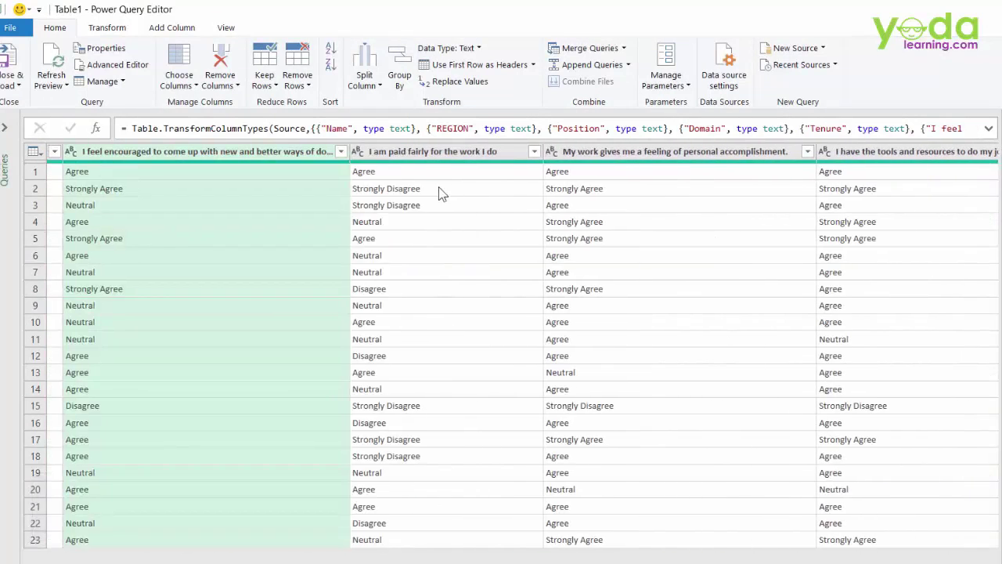
left_click(434, 153)
left_click(595, 155, "ctrl")
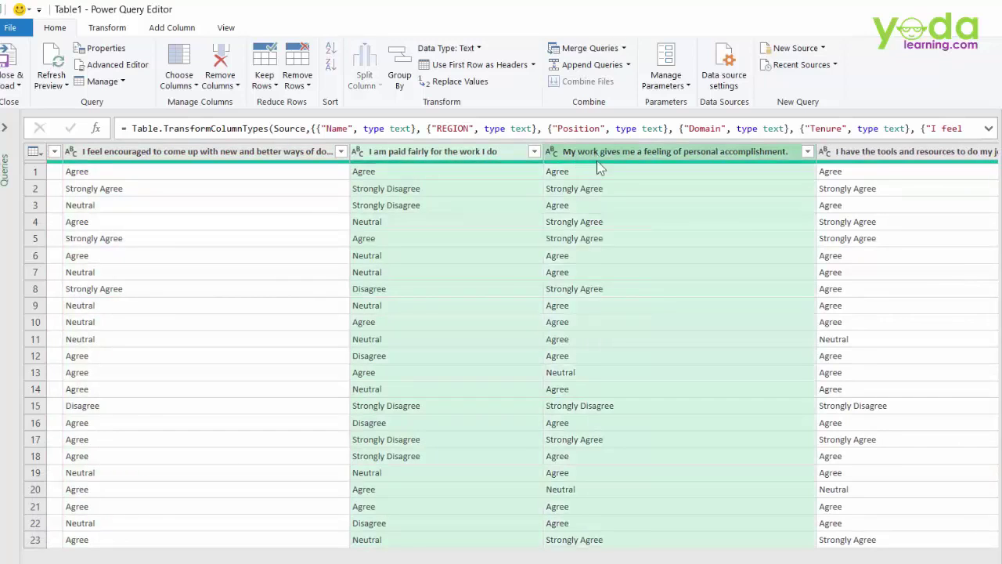
Select all six question columns, from "I feel encouraged to come up with new and better ways" to "The Company keeps employees informed"
left_click(154, 153, "ctrl")
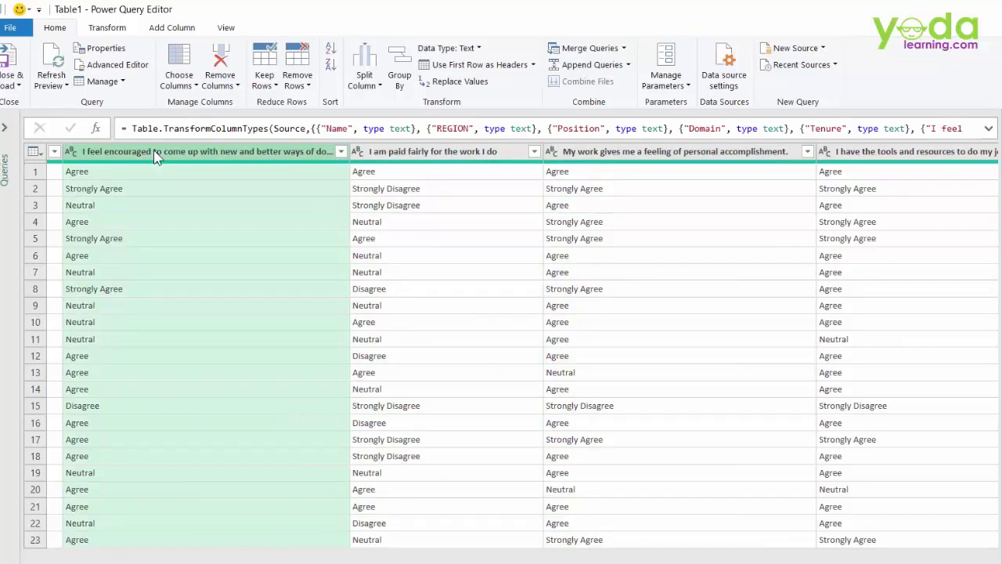
key("shift")
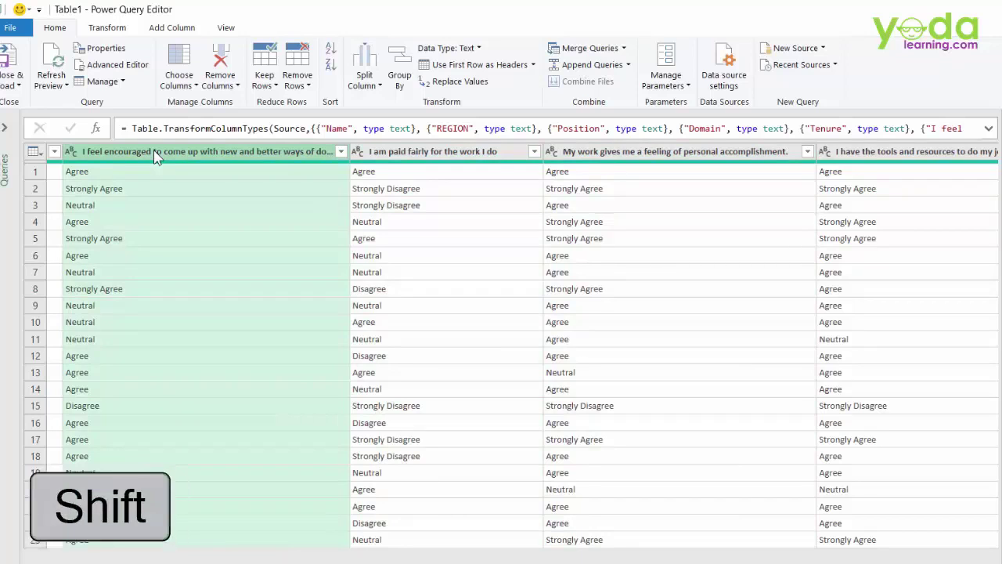
key("shift+Right")
key("shift+Right")
key("shift+Right")
key("shift+Right")
key("shift+Right")
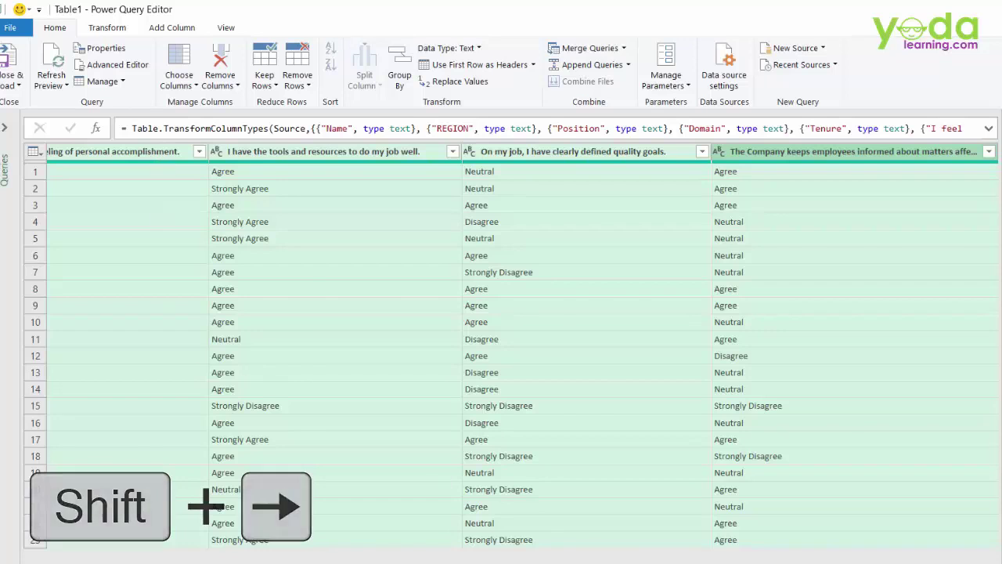
scroll(516, 352, "left", 10)
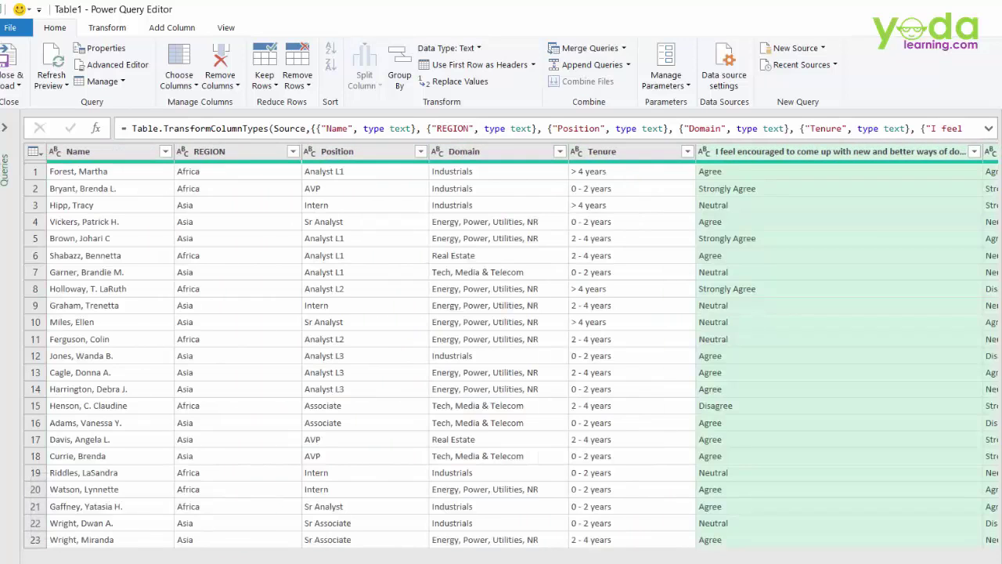
Examine where the Unpivot Columns command is offered for the selected question columns
right_click(740, 154)
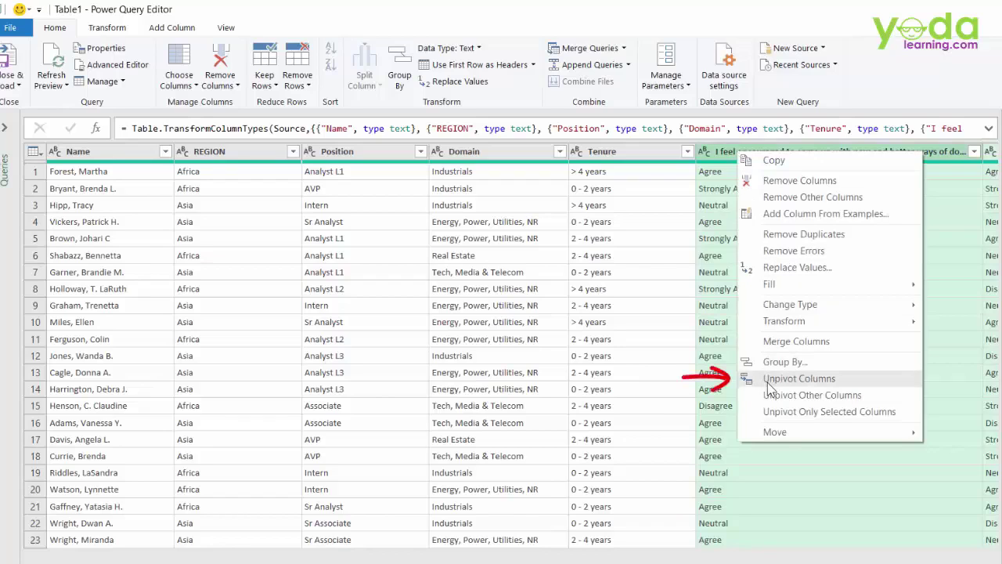
left_click(118, 29)
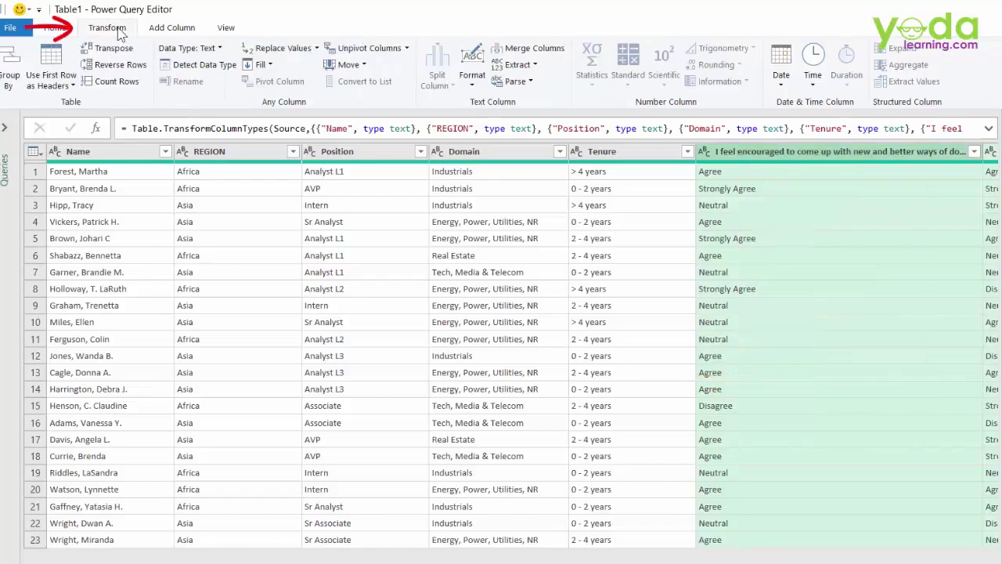
left_click(356, 48)
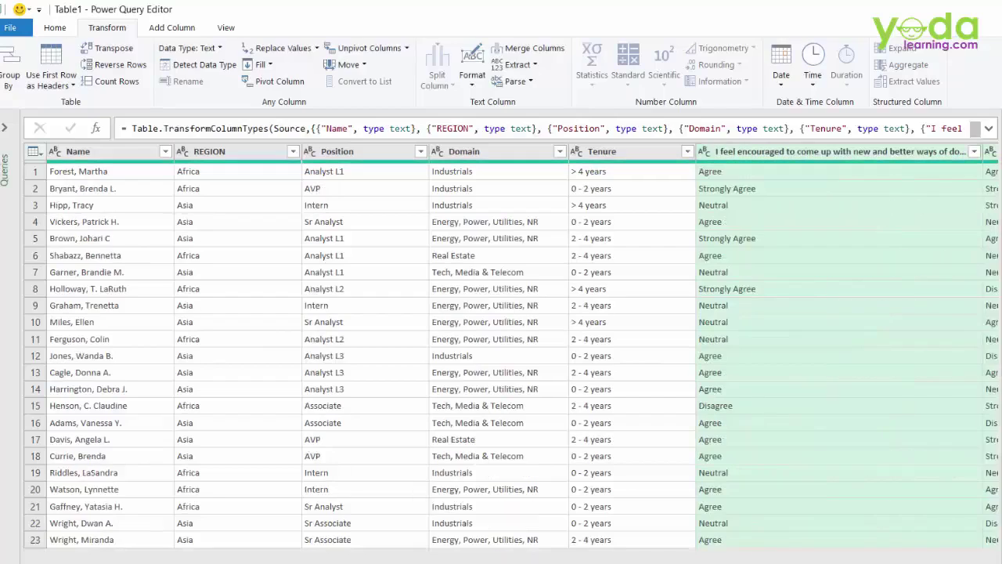
Unpivot all columns other than Name, REGION, Position, Domain and Tenure
left_click(99, 152)
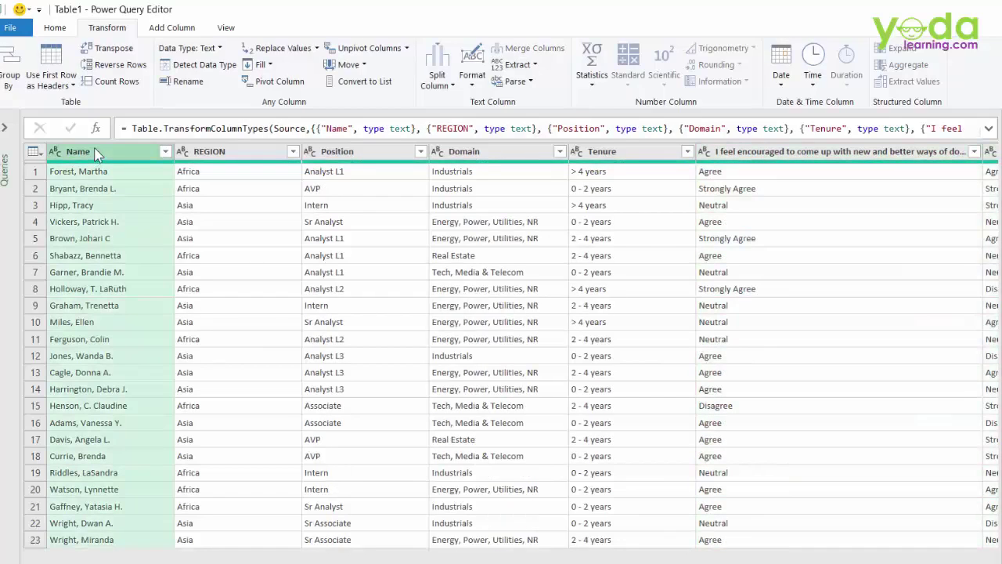
left_click(211, 153, "ctrl")
left_click(344, 152, "ctrl")
left_click(497, 152, "ctrl")
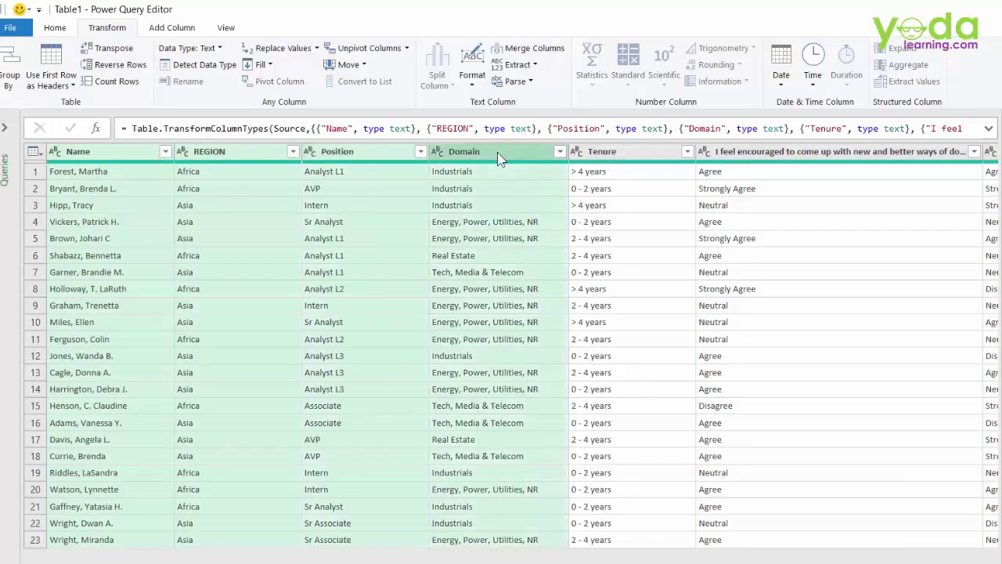
left_click(631, 151, "ctrl")
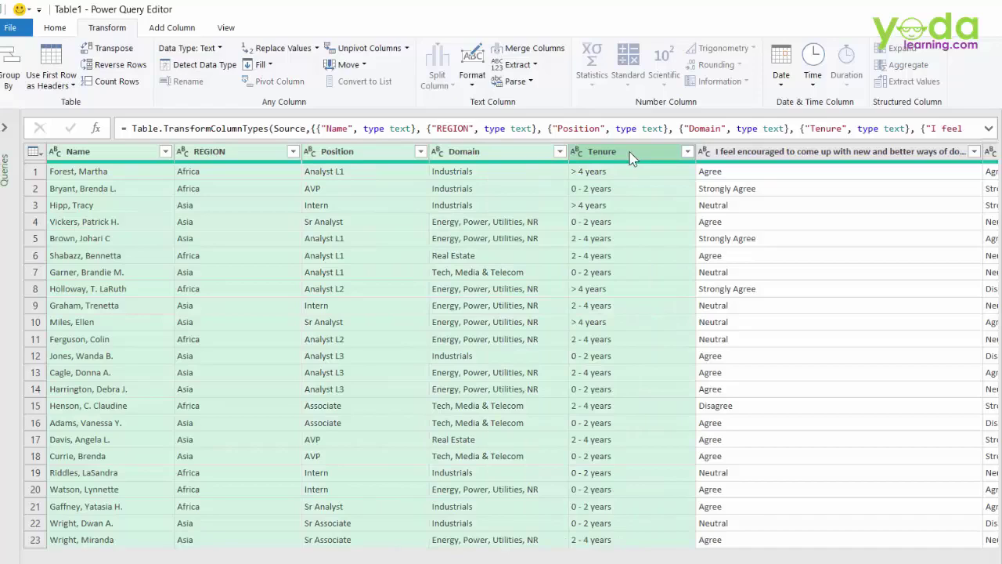
right_click(610, 154)
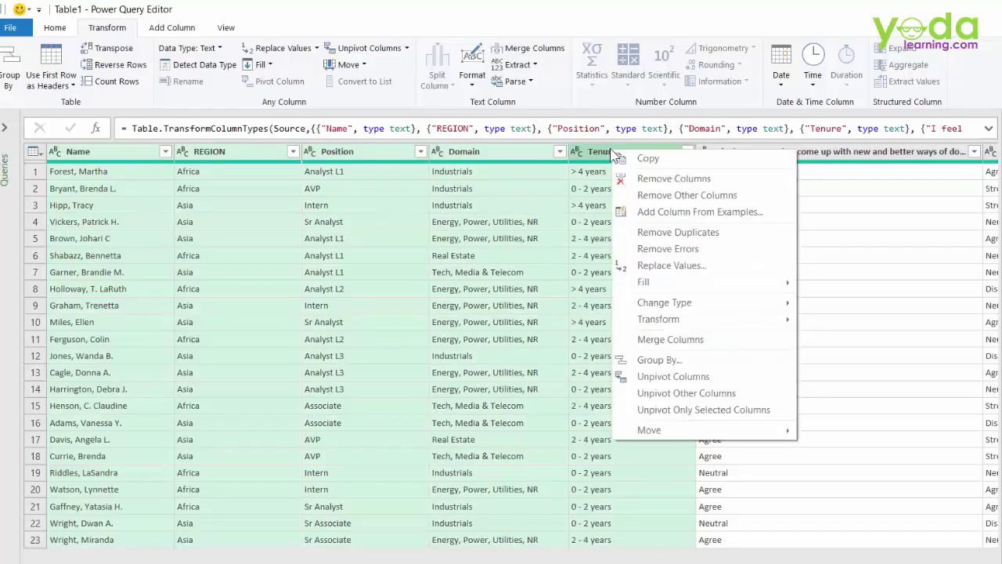
left_click(671, 396)
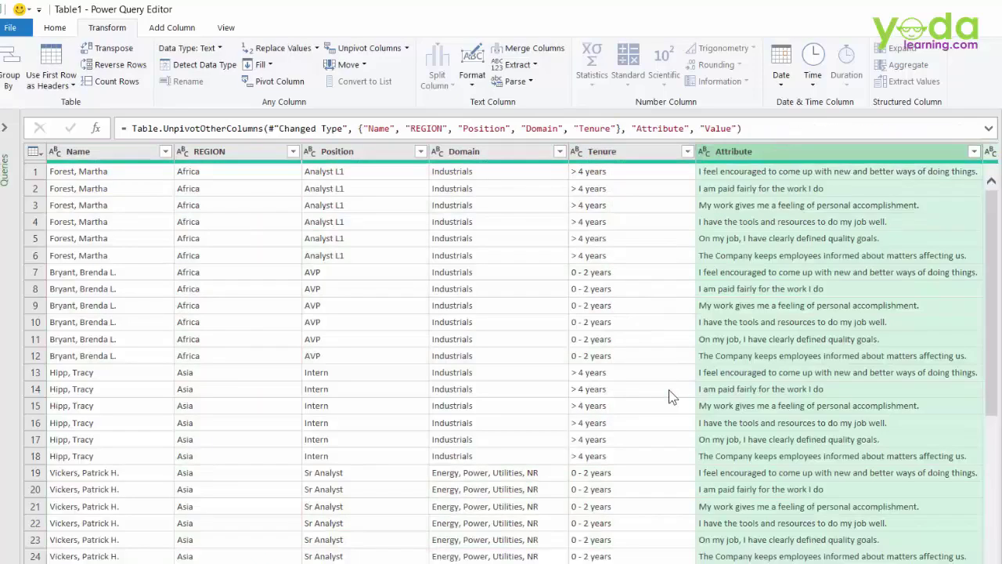
Load the unpivoted data as a table on a new worksheet and rename the Attribute and Value headers to Ques and Ans
left_click(13, 29)
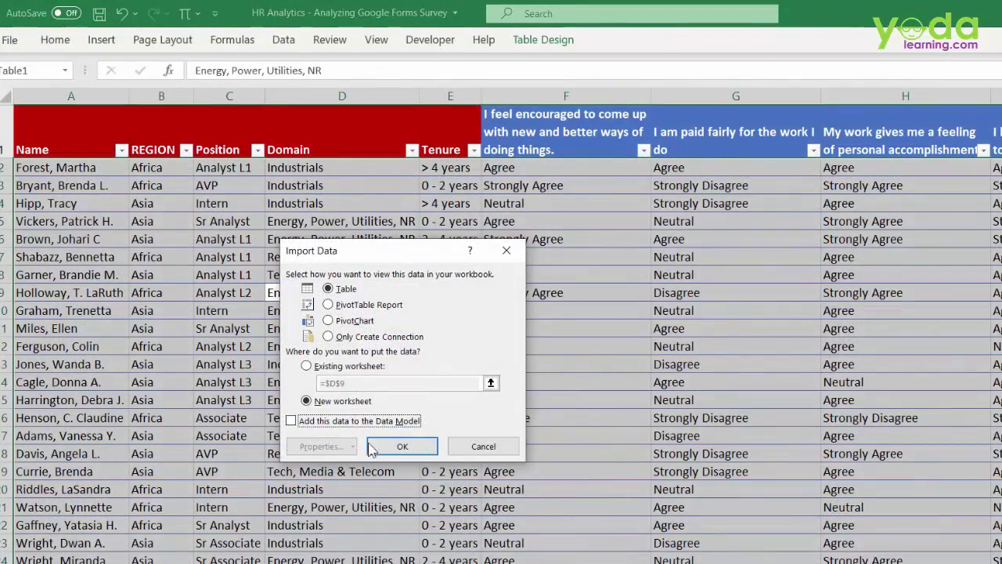
left_click(399, 451)
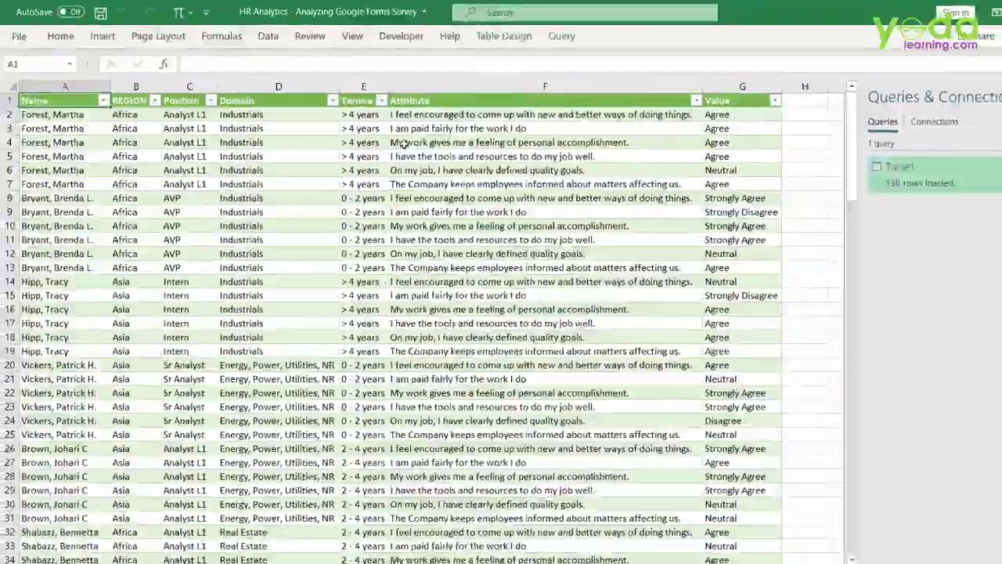
double_click(429, 101)
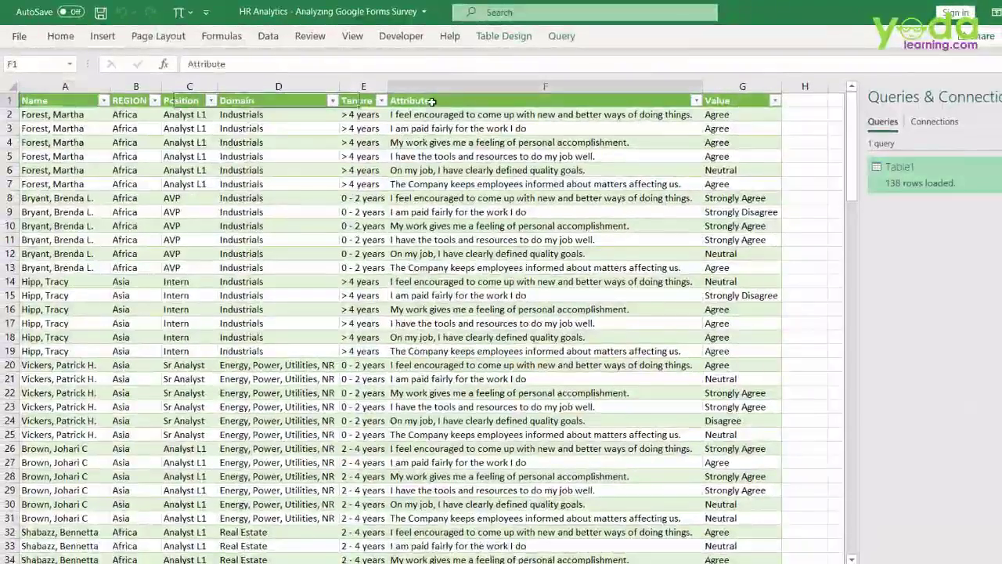
left_click_drag(432, 101, 337, 94)
type("Ques")
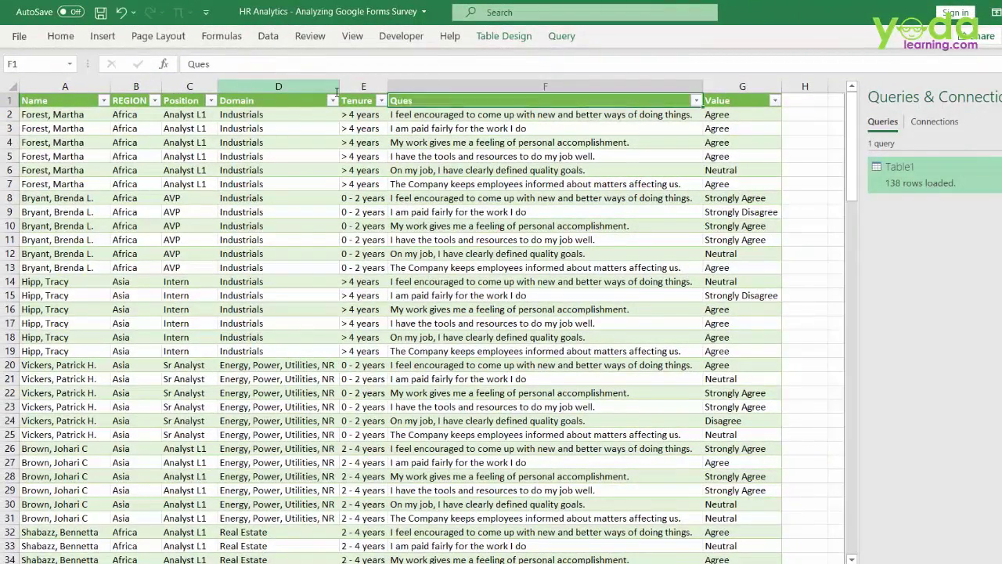
key("Tab")
type("QuesAns")
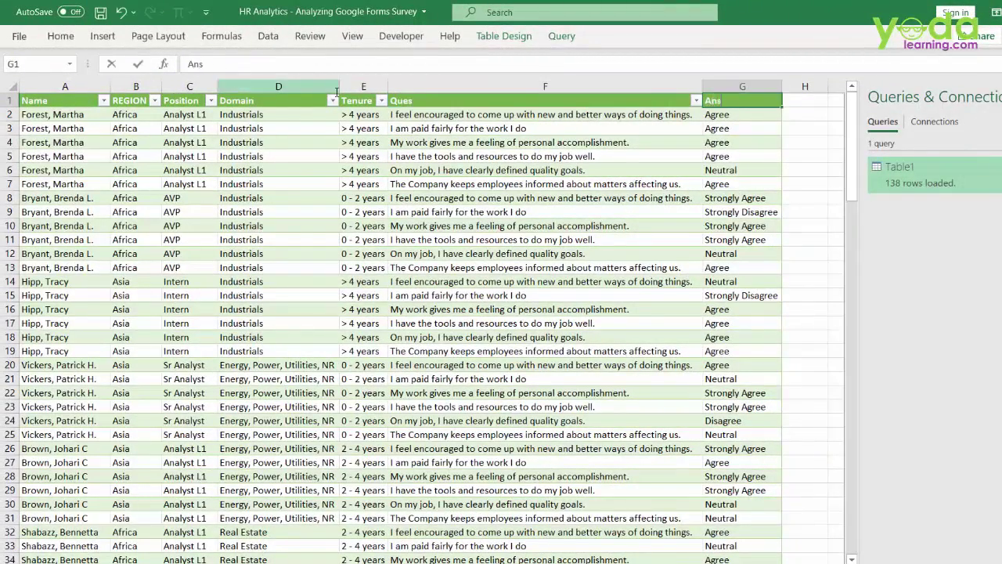
key("Tab")
Create a PivotTable on a new worksheet from the whole unpivoted survey table
left_click(224, 296)
key("ctrl+a")
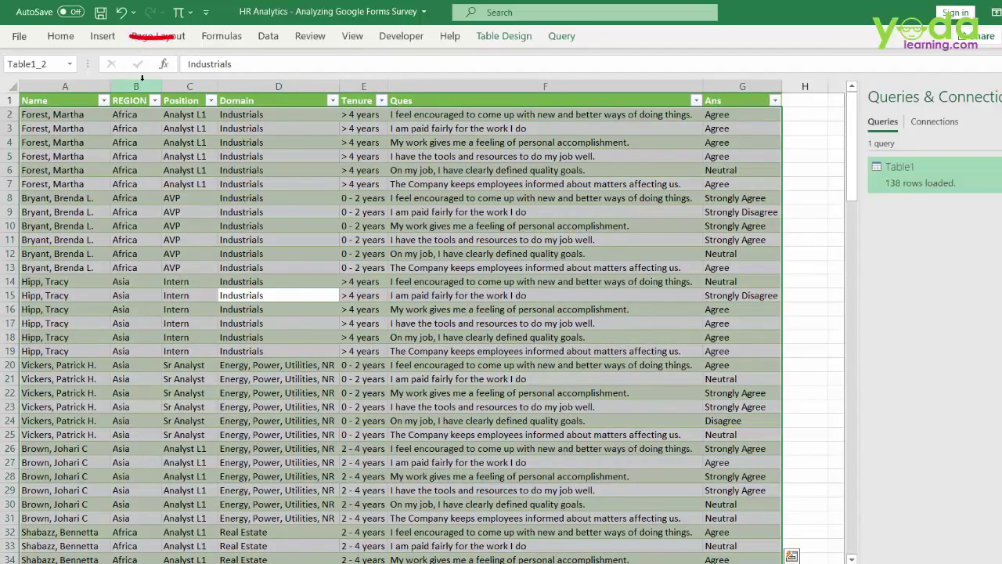
left_click(102, 36)
left_click(26, 68)
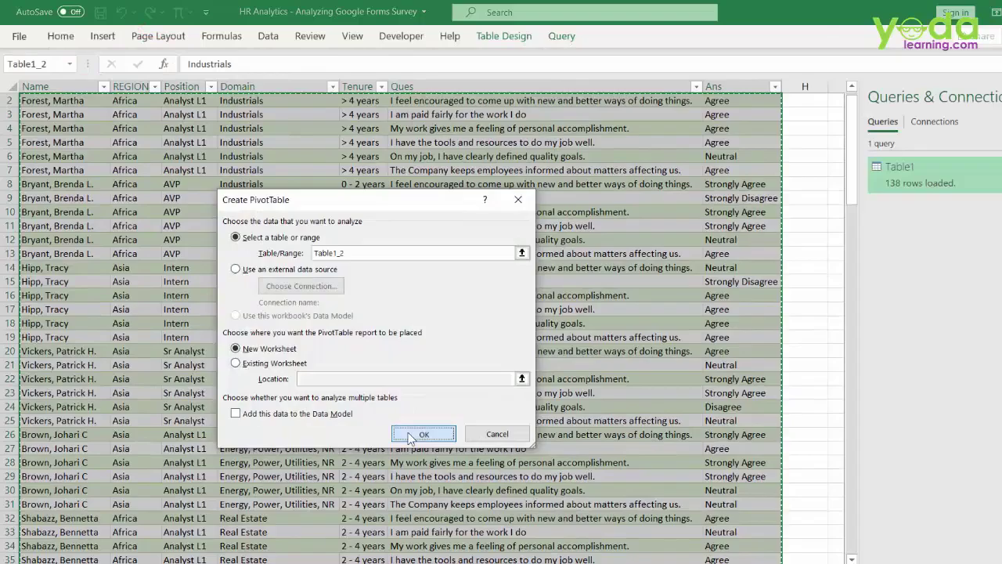
left_click(423, 435)
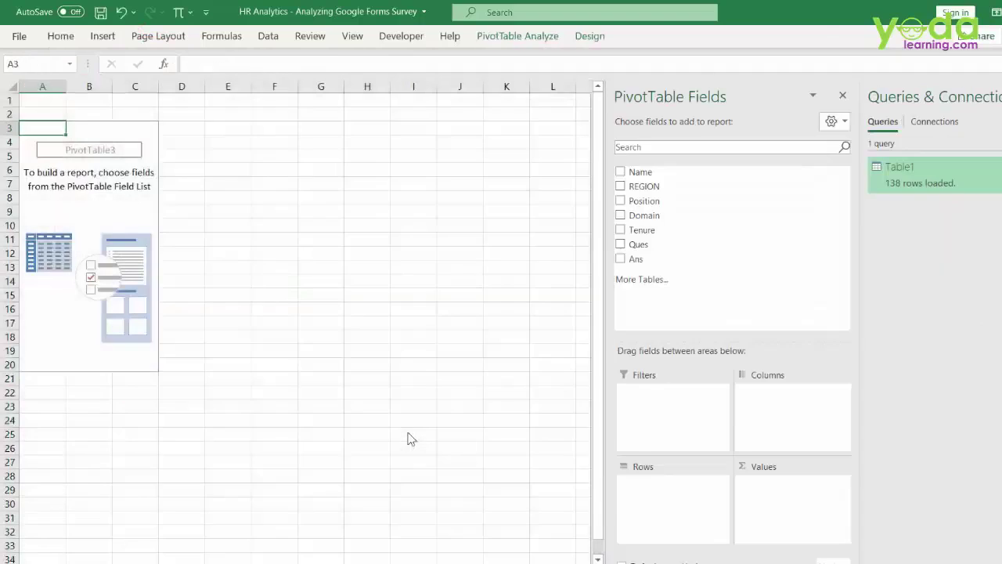
Enable the Classic PivotTable layout in the display options of the empty PivotTable
right_click(48, 202)
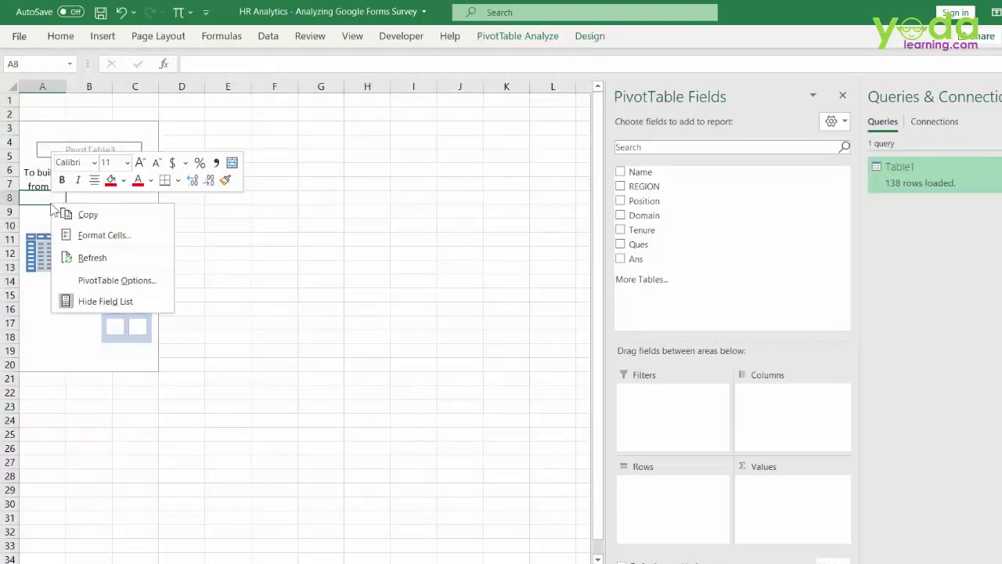
left_click(115, 282)
left_click(260, 162)
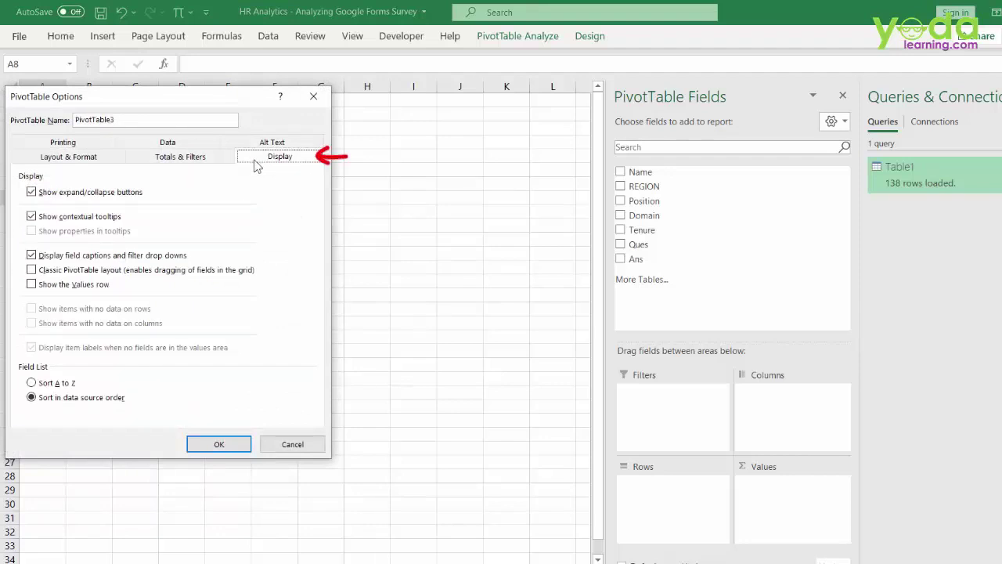
left_click(45, 270)
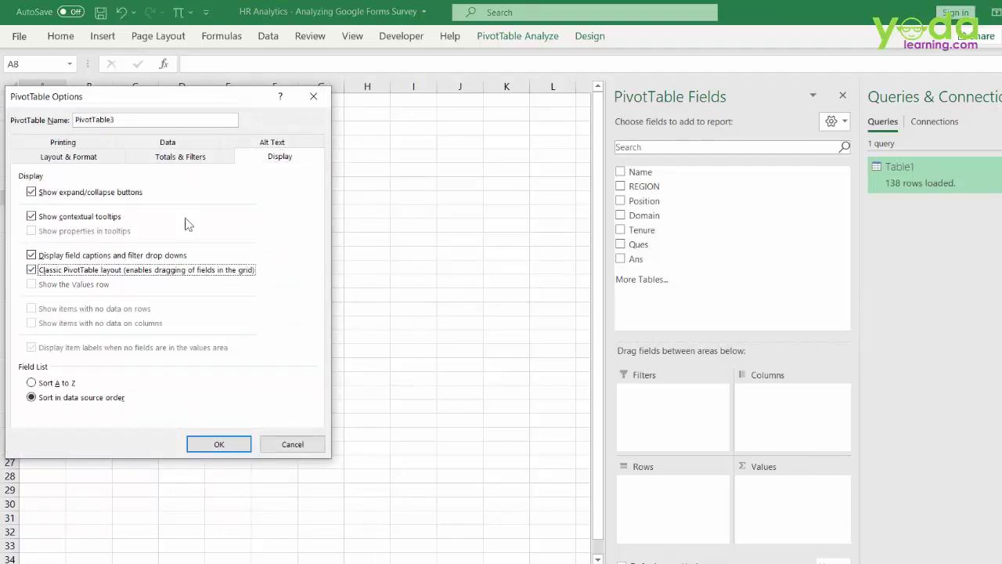
mouse_move(243, 161)
left_mouse_down()
mouse_move(49, 267)
mouse_move(553, 227)
mouse_move(603, 160)
mouse_move(605, 247)
mouse_move(345, 170)
left_mouse_up()
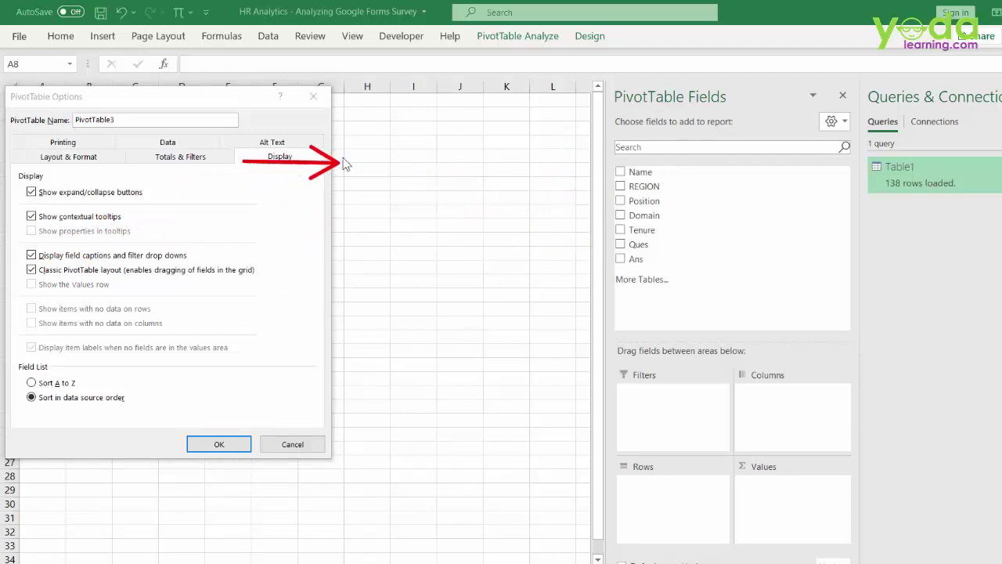
key("Escape")
left_click(222, 445)
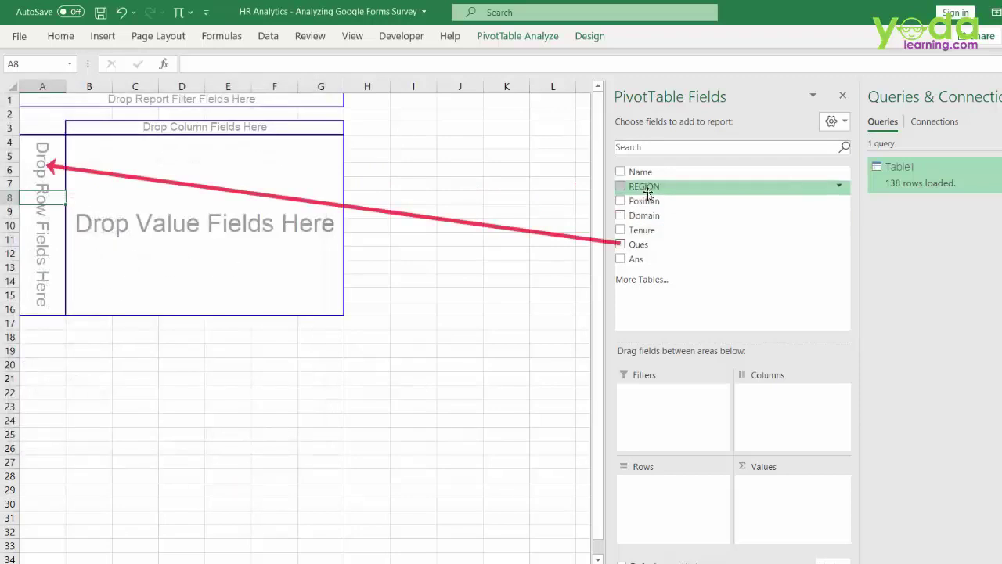
Place the Ques field in the PivotTable's rows and the Ans field in its columns
left_click_drag(638, 244, 65, 185)
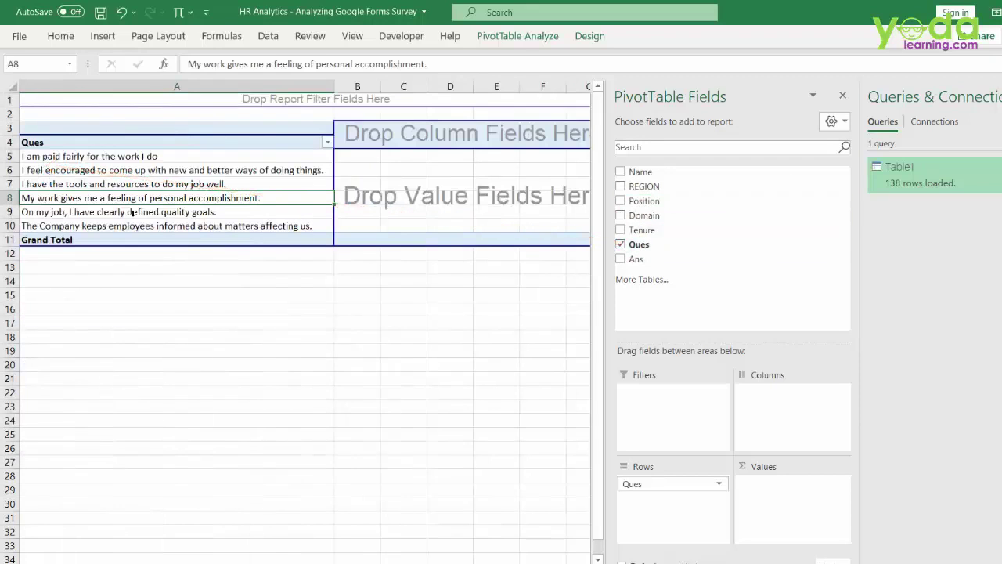
left_click_drag(645, 264, 377, 148)
left_click(382, 161)
key("Right")
key("Right")
key("Right")
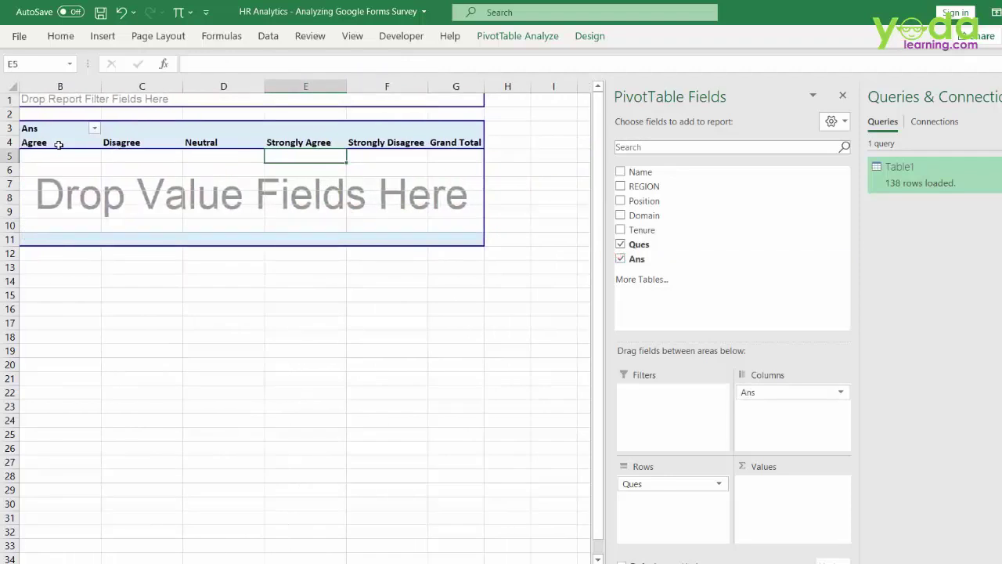
left_click(58, 145)
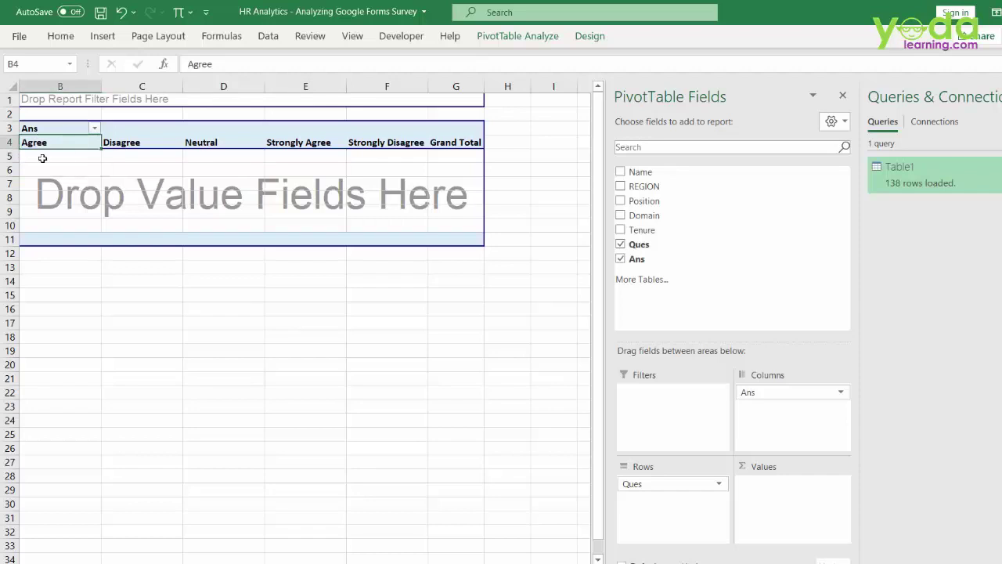
Move the Strongly Agree column to the beginning of the Ans columns in the PivotTable
left_click(325, 143)
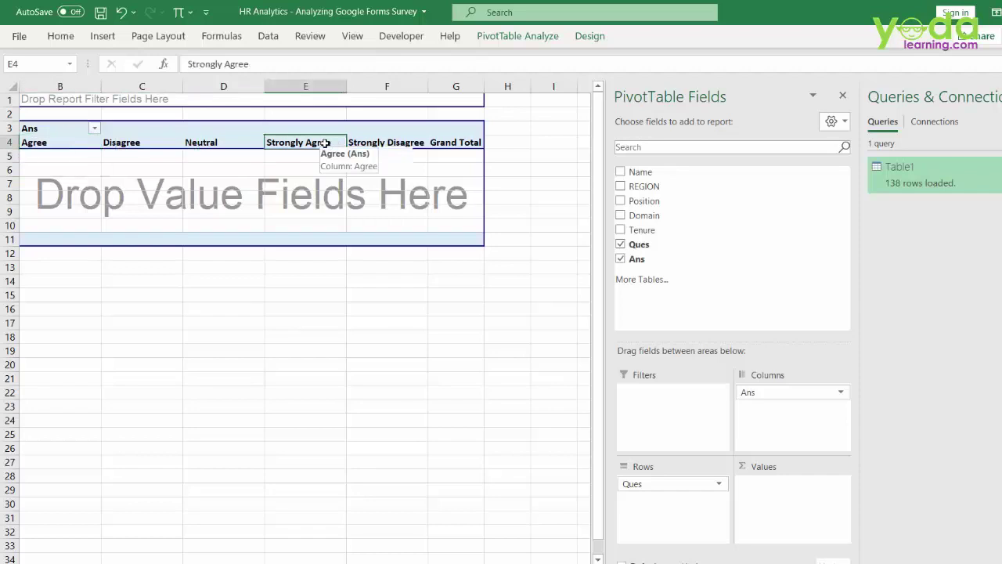
right_click(314, 144)
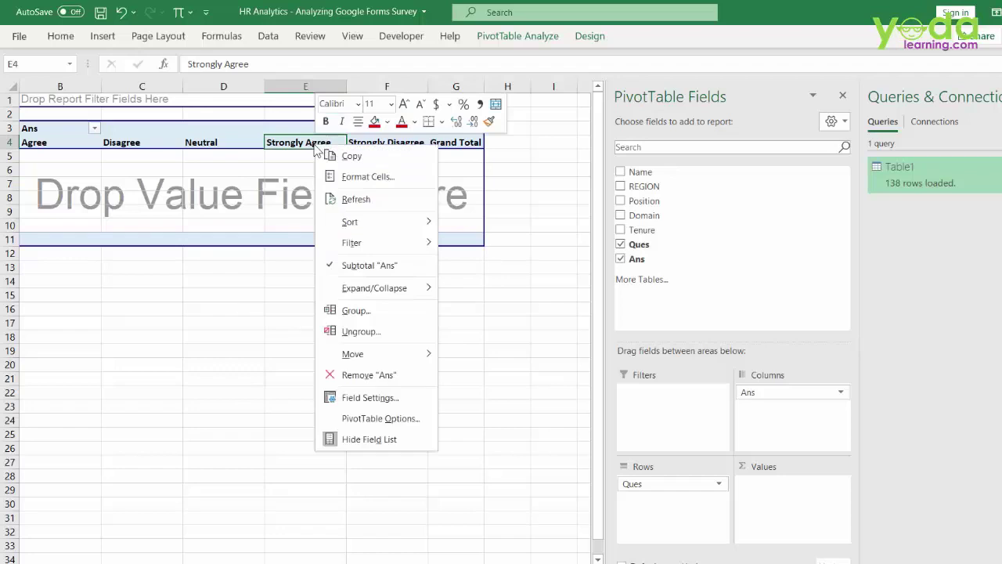
mouse_move(356, 356)
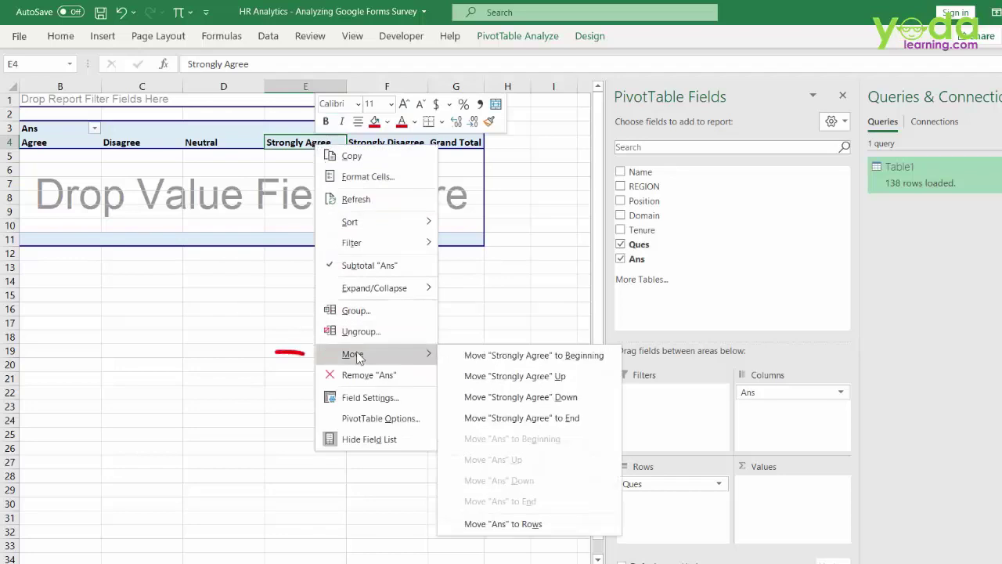
left_click(493, 356)
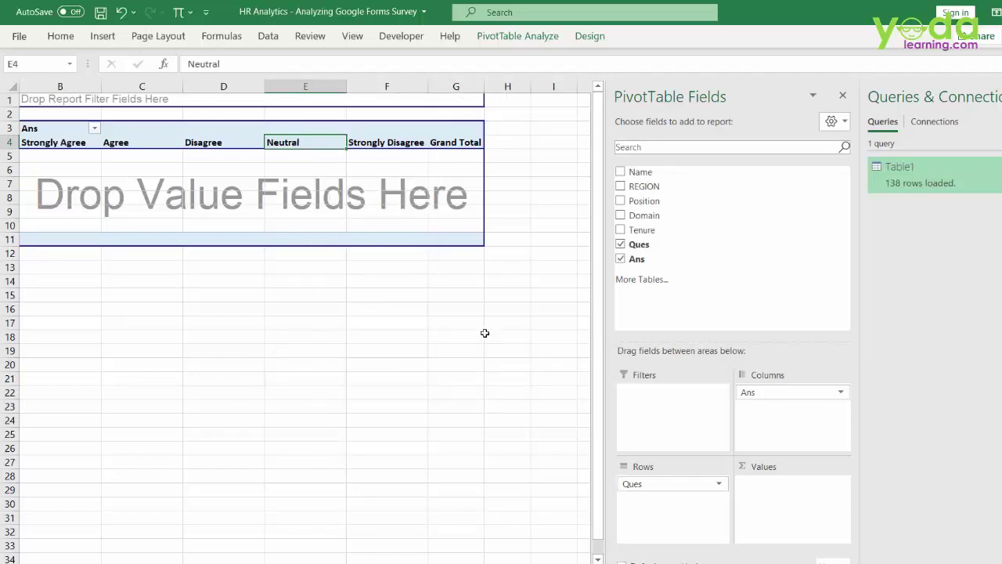
Move the Disagree column one place down so it follows Neutral, and check the order of all the answer headings
left_click(214, 143)
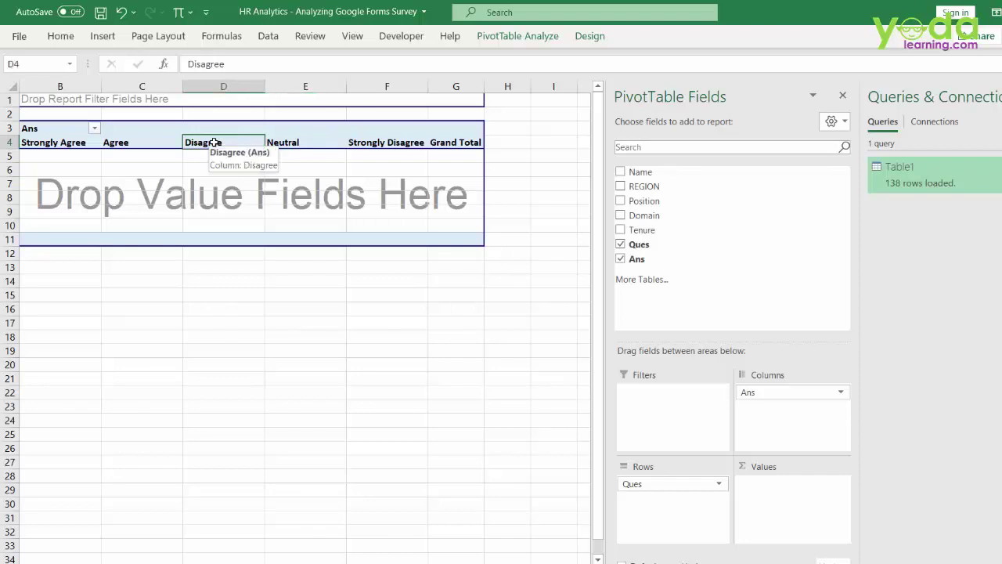
right_click(214, 142)
mouse_move(278, 356)
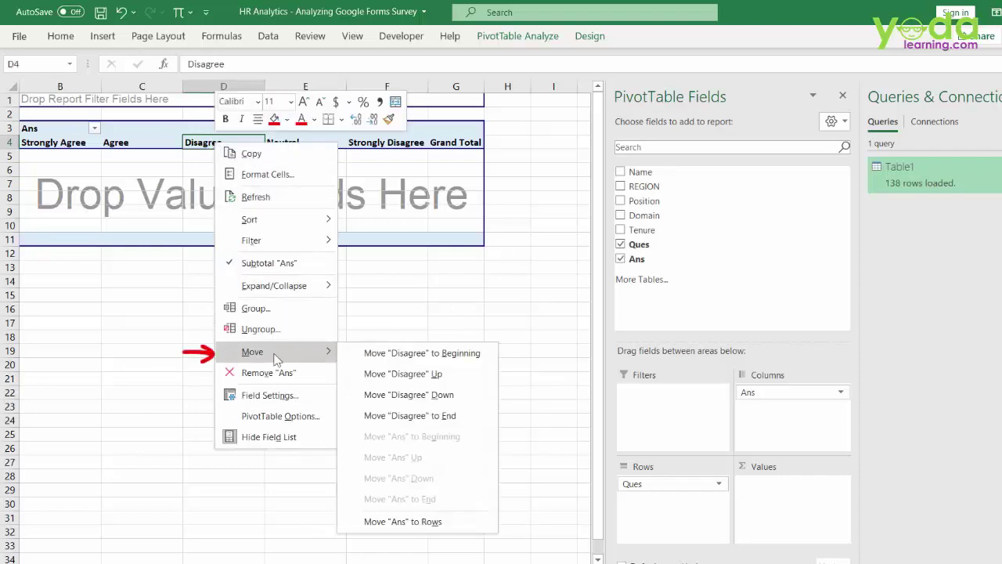
left_click(423, 395)
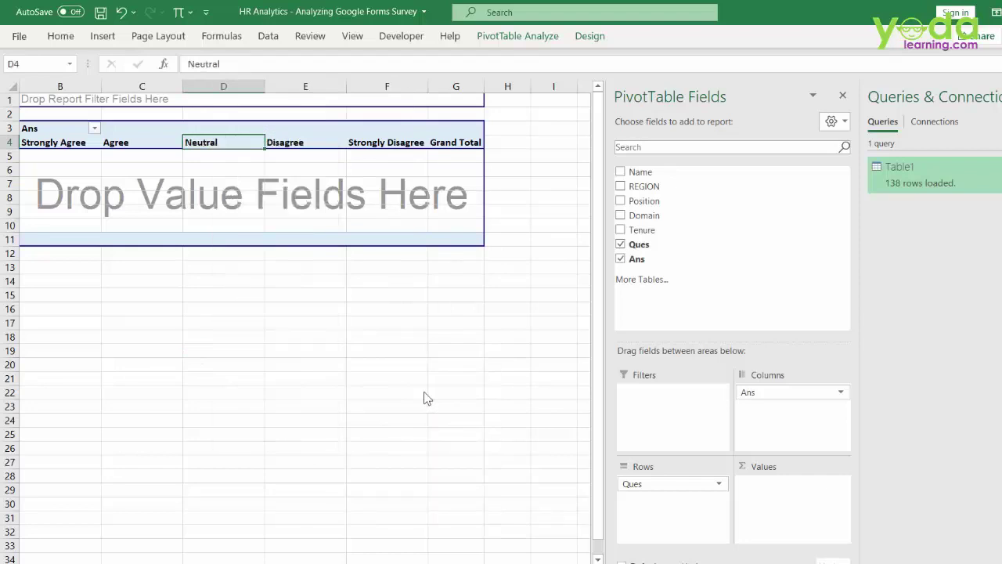
left_click(78, 144)
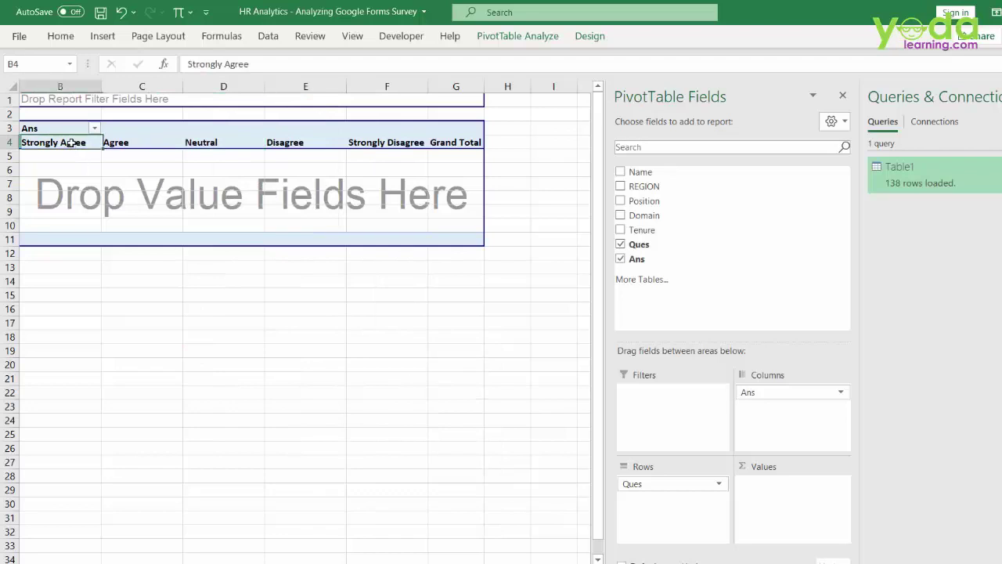
left_click(148, 146)
left_click_drag(148, 145, 216, 144)
left_click(292, 144)
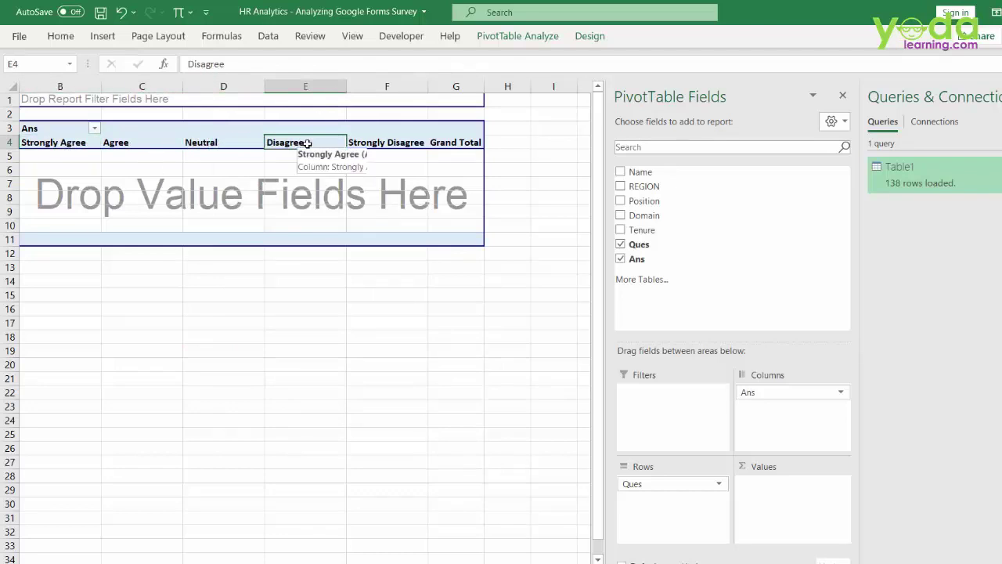
left_click(383, 143)
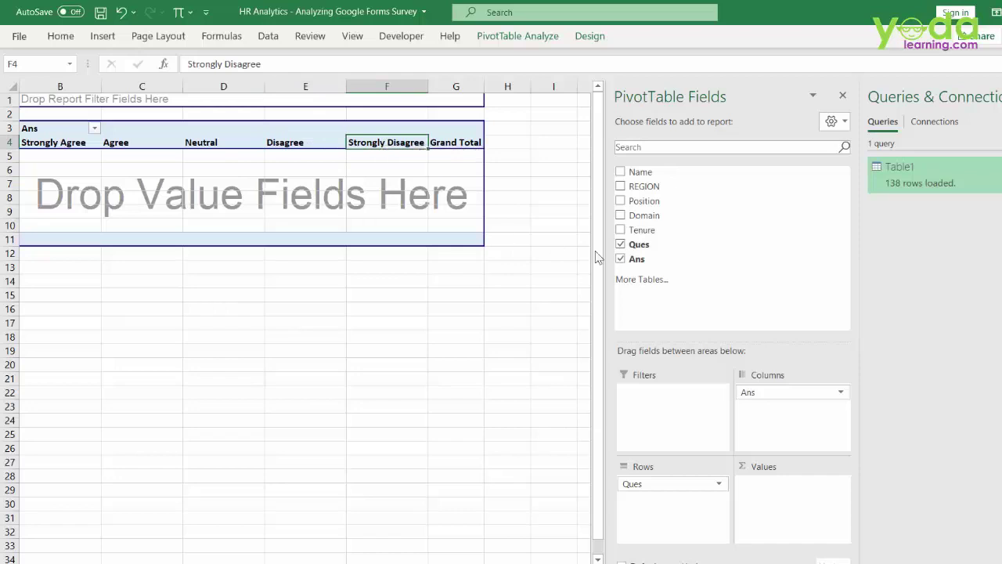
Add the Ans field to the PivotTable's values as a count and check the Grand Total column
left_click_drag(638, 259, 195, 185)
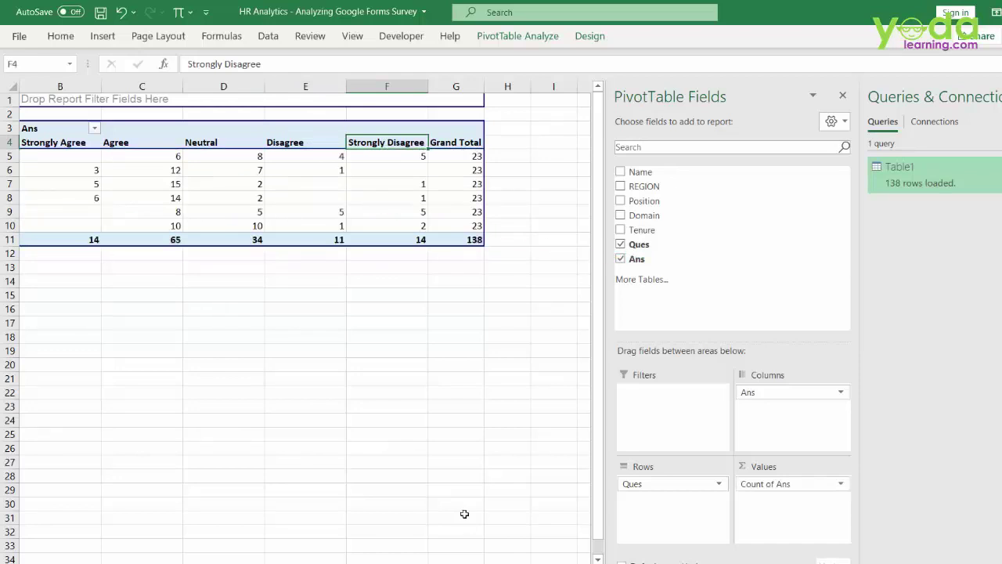
left_click_drag(468, 159, 474, 247)
left_click(340, 197)
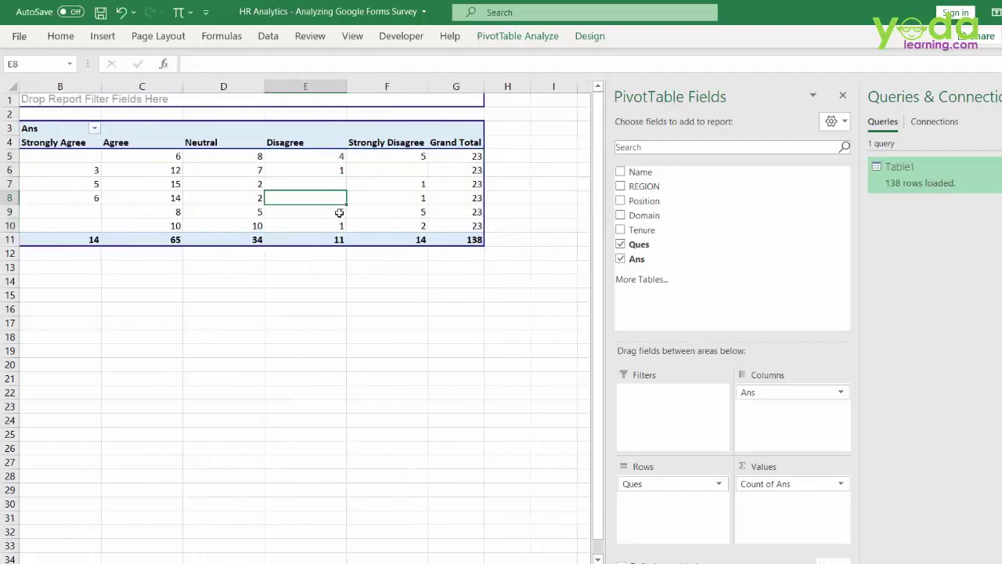
Try to clear the empty Disagree cell in the row "I have the tools and resources to do my job well."
left_click(327, 182)
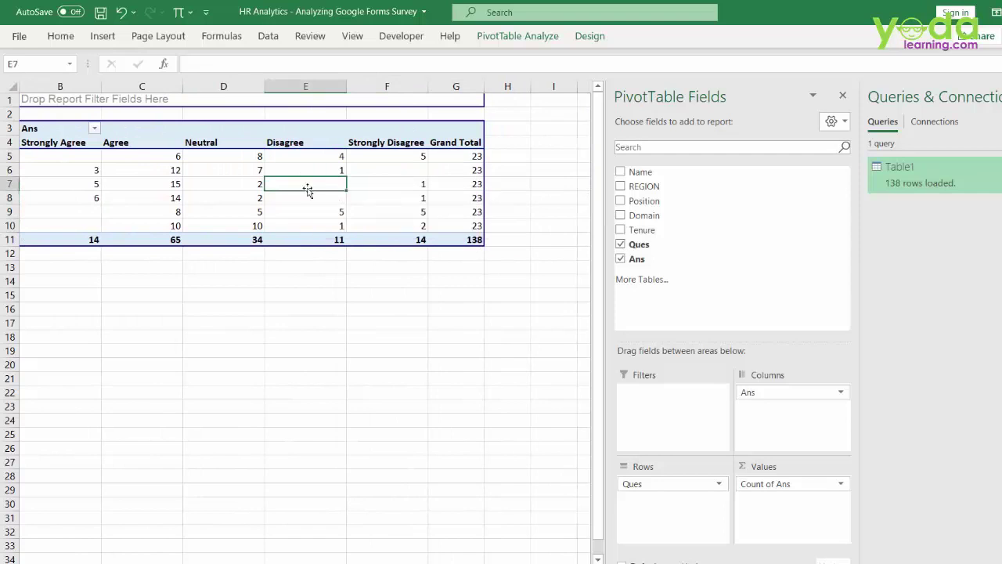
mouse_move(384, 215)
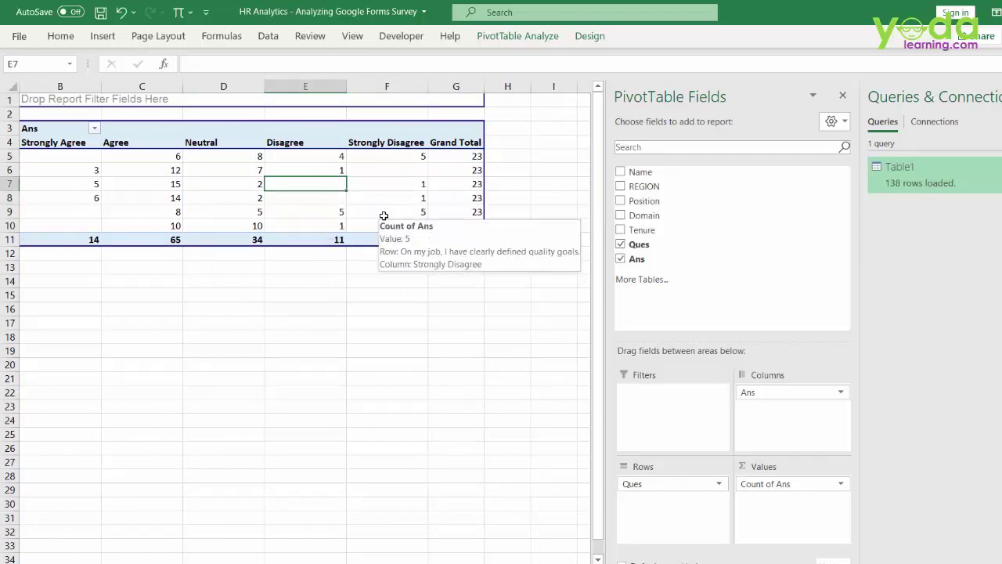
key("Delete")
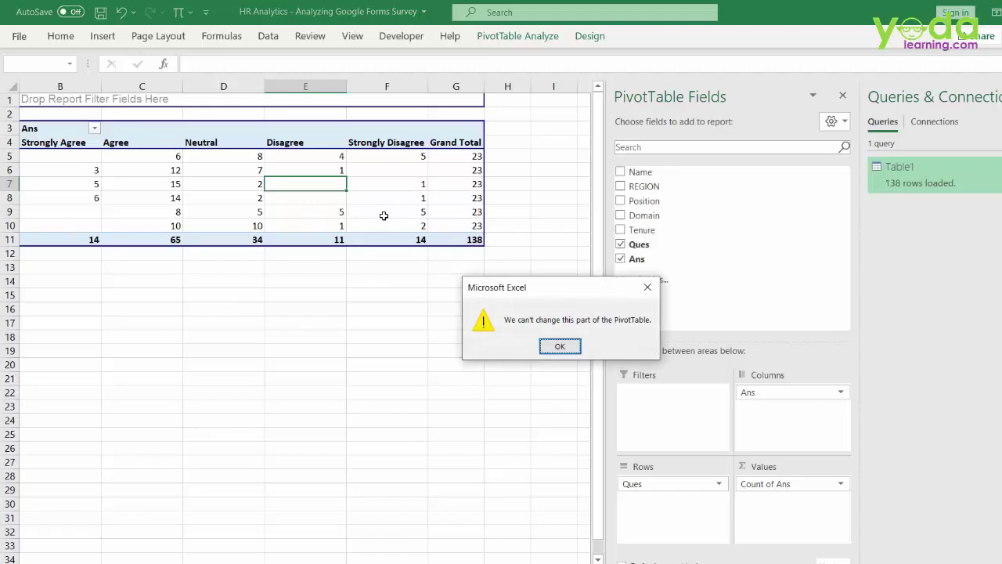
key("Return")
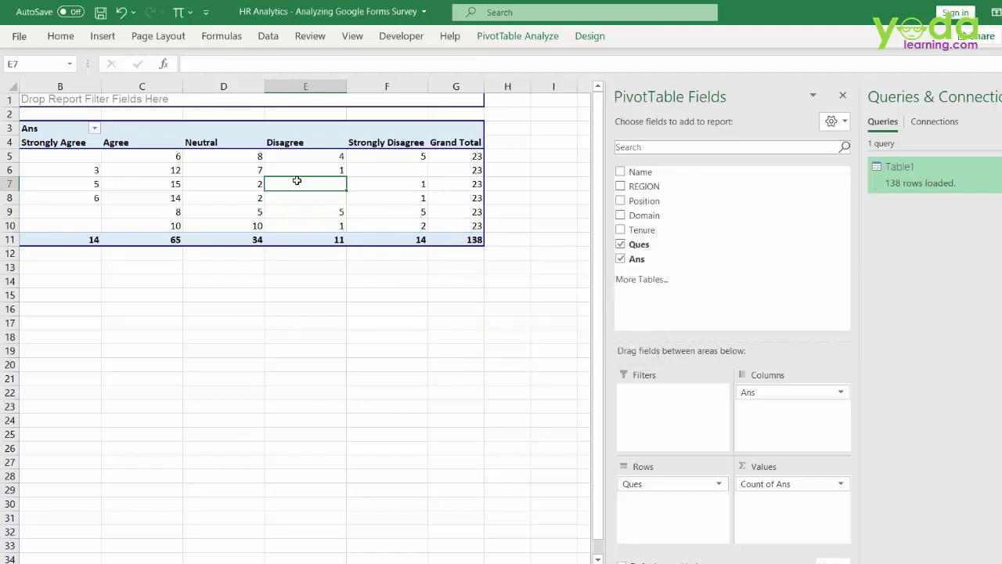
Set the PivotTable options to show 0 for empty cells
right_click(297, 181)
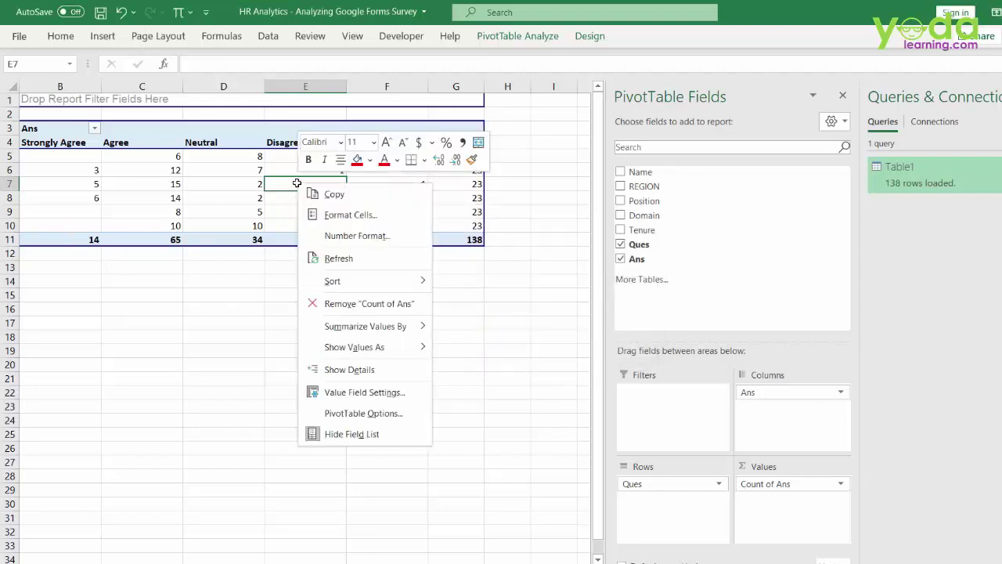
left_click(365, 412)
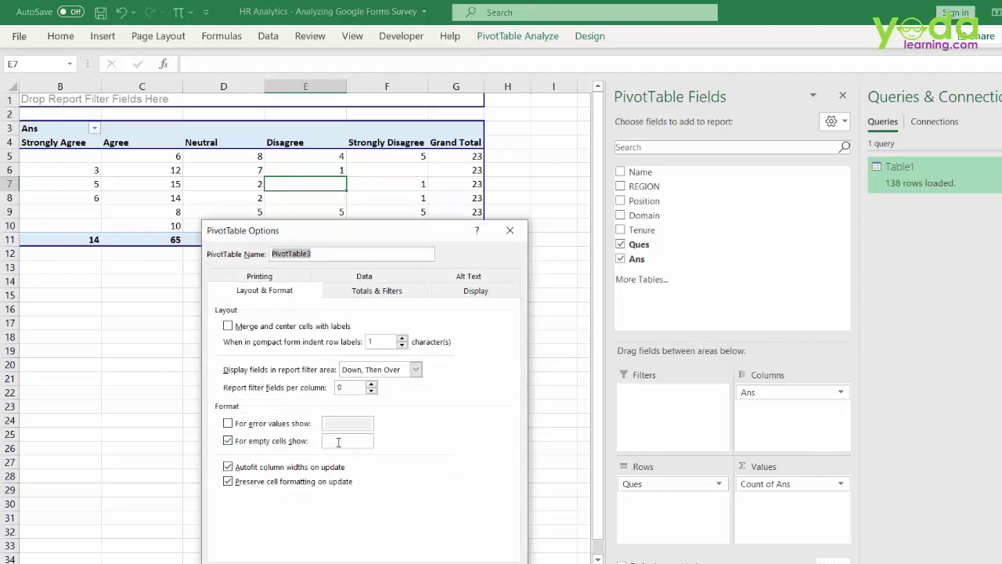
left_click(334, 439)
key("Return")
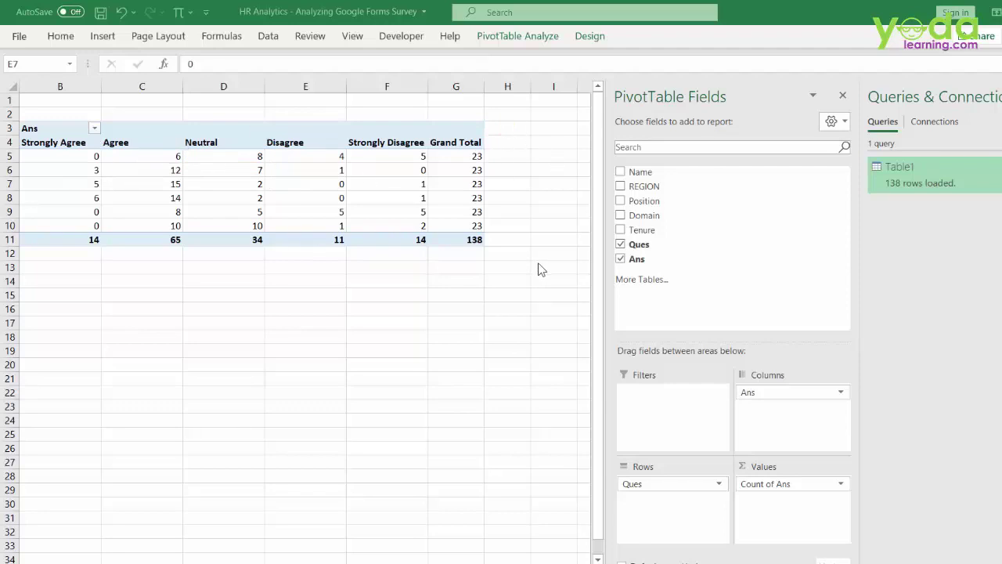
Show the Count of Ans values as % of Row Total
right_click(240, 185)
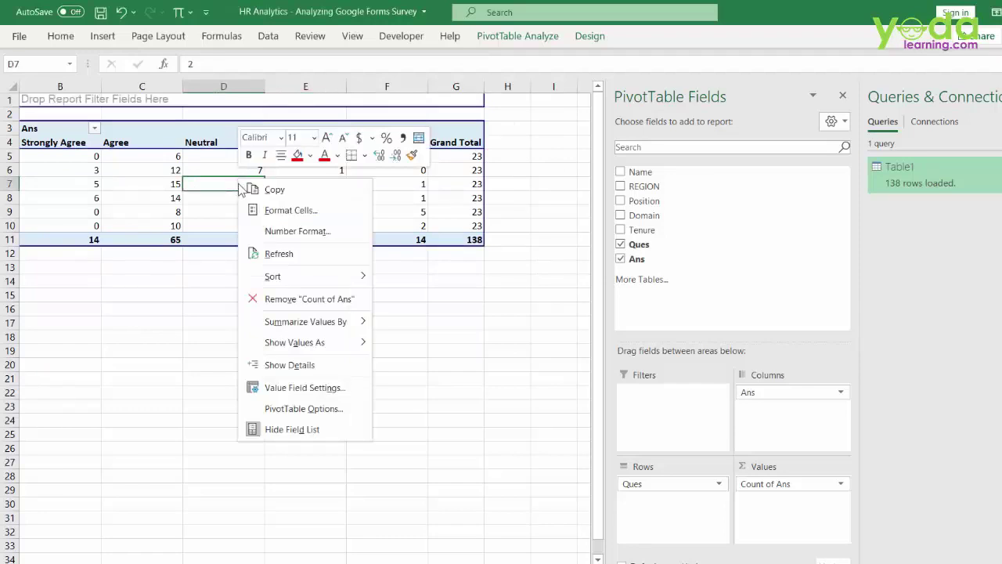
mouse_move(319, 342)
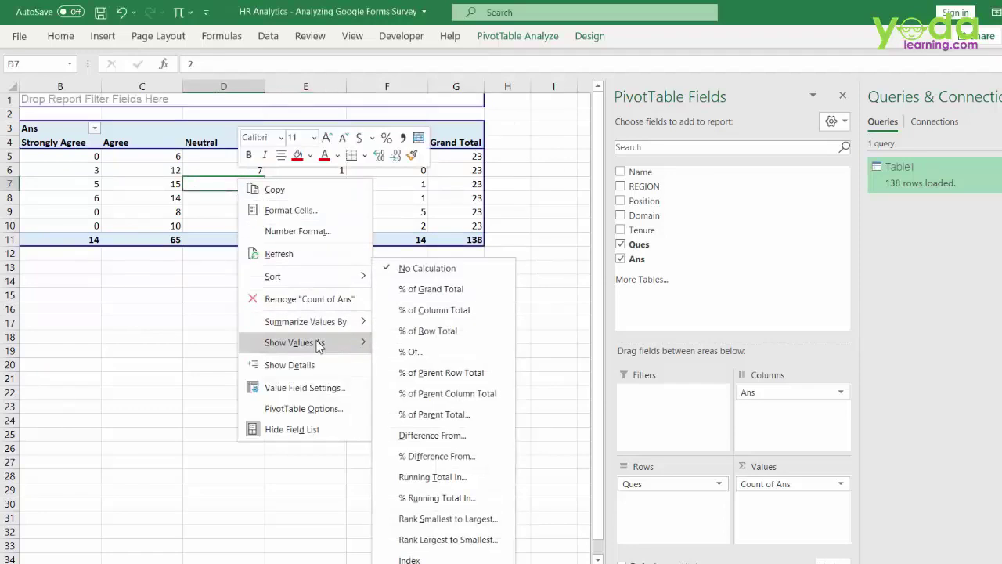
left_click(438, 331)
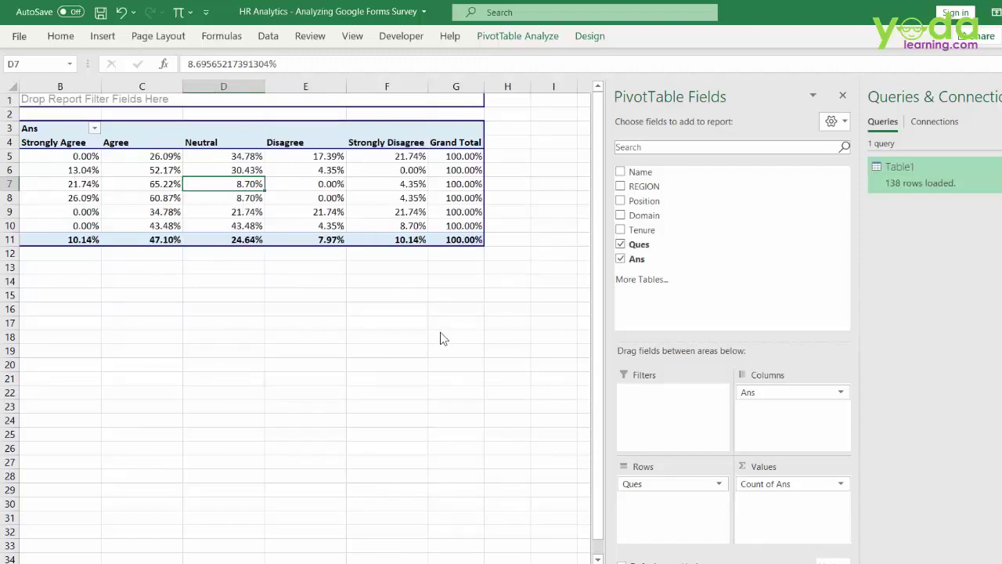
Format all the PivotTable percentages, including the grand totals, with no decimal places
left_click_drag(458, 241, 281, 129)
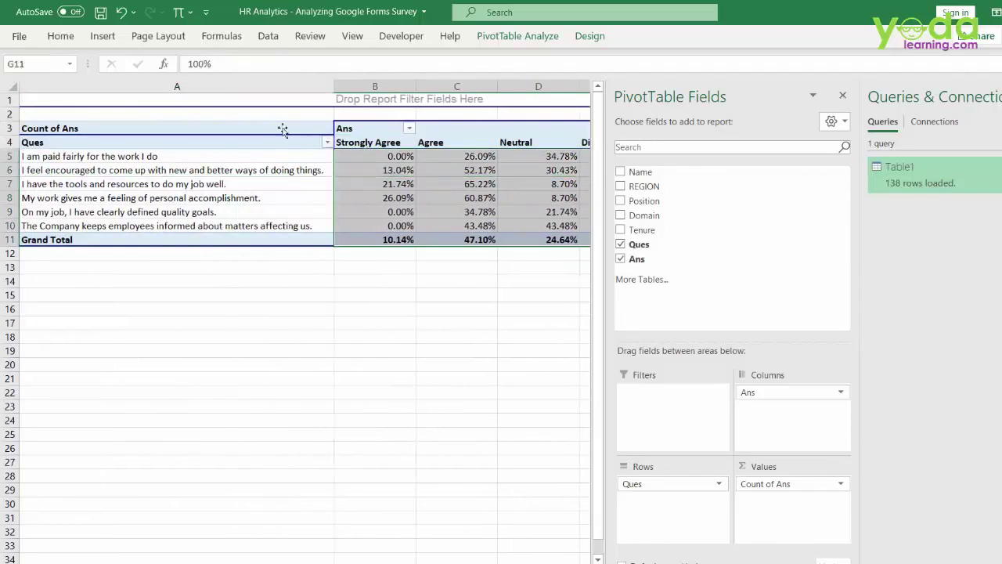
left_click(60, 35)
left_click(522, 87)
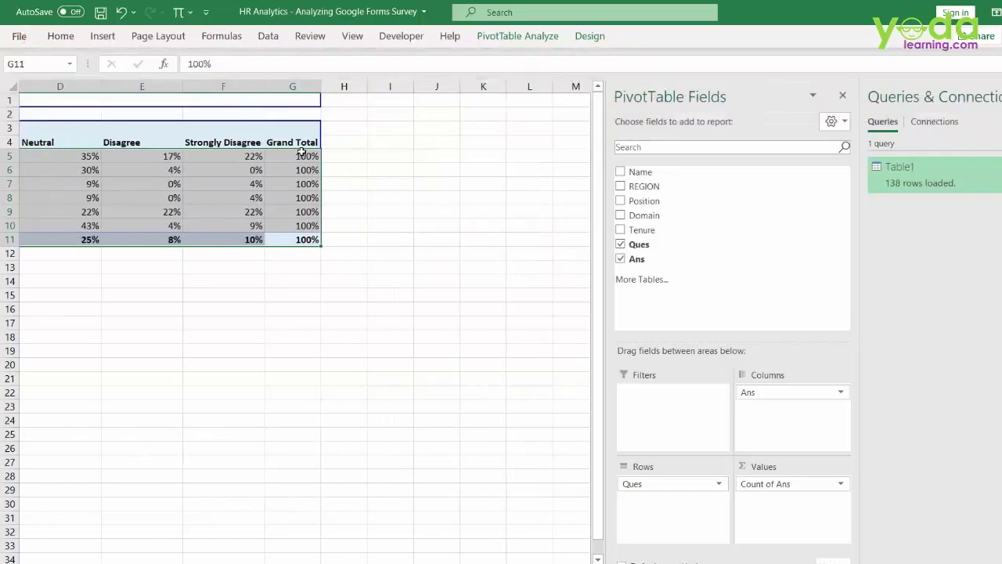
Check the Grand Total percentages and close the PivotTable field list
left_click_drag(302, 155, 296, 238)
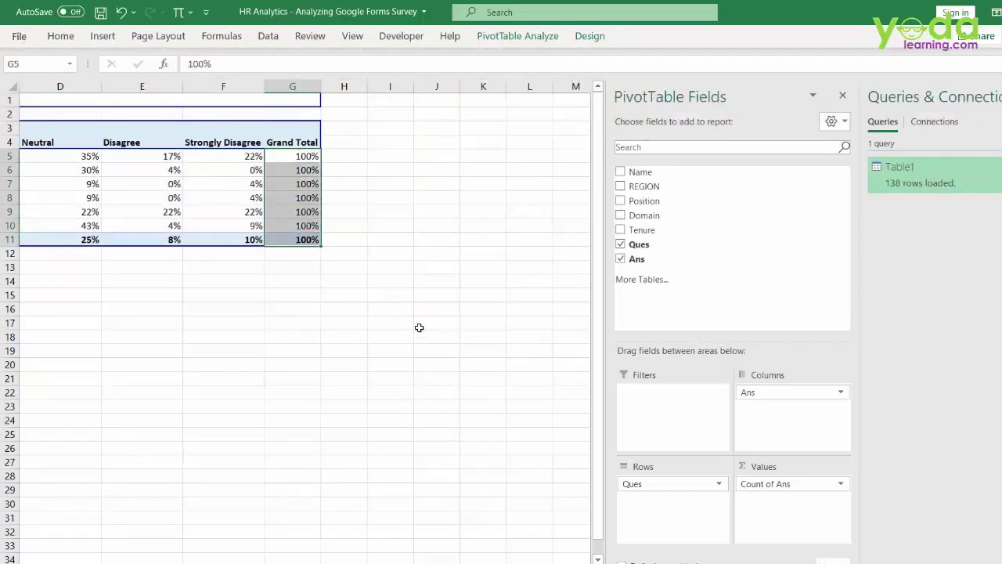
scroll(451, 542, "left", 3)
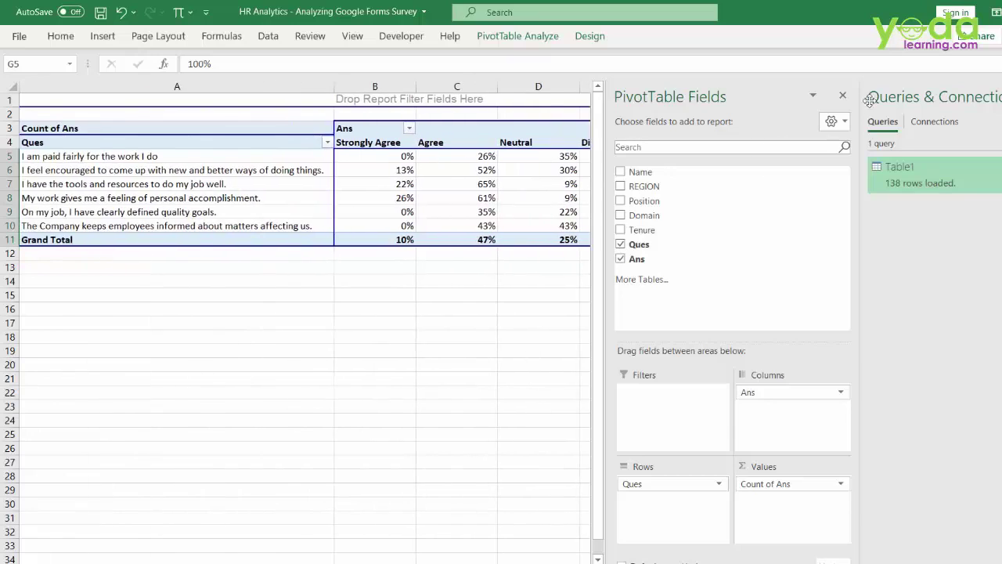
left_click(843, 94)
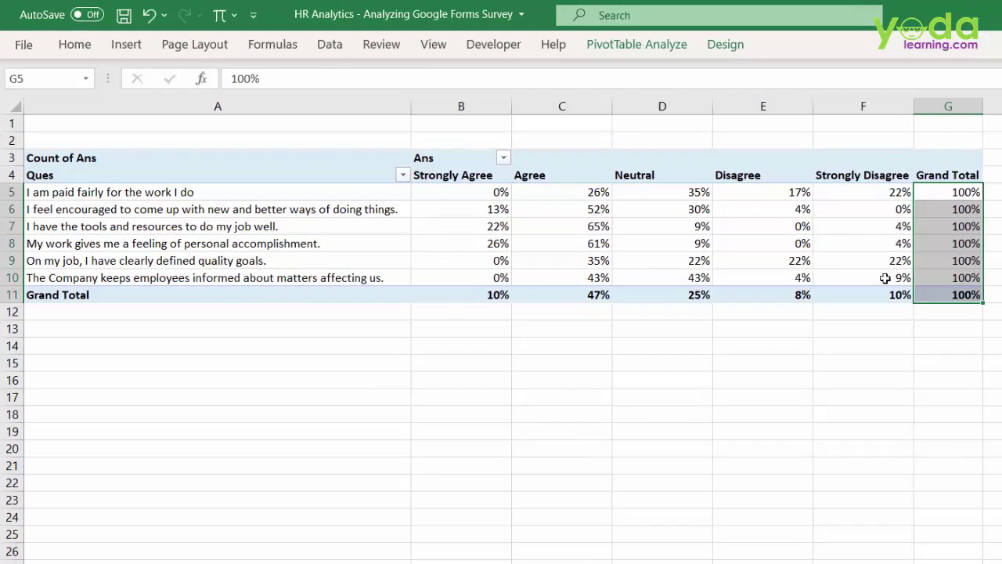
Apply a red and white color scale to the answer percentages in B5:F10, with the highest values in red
left_click(719, 226)
left_click_drag(837, 276, 449, 182)
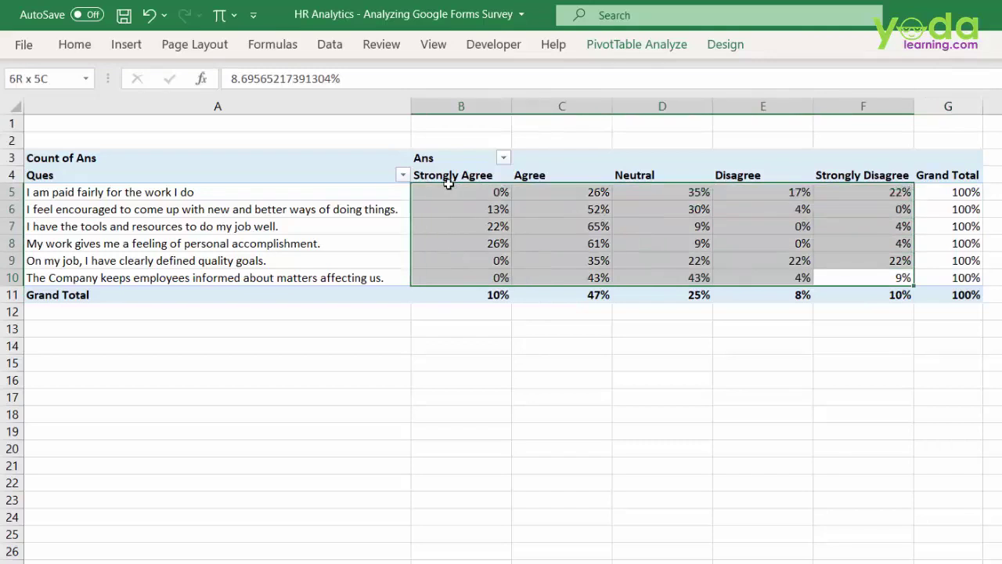
left_click_drag(449, 182, 448, 186)
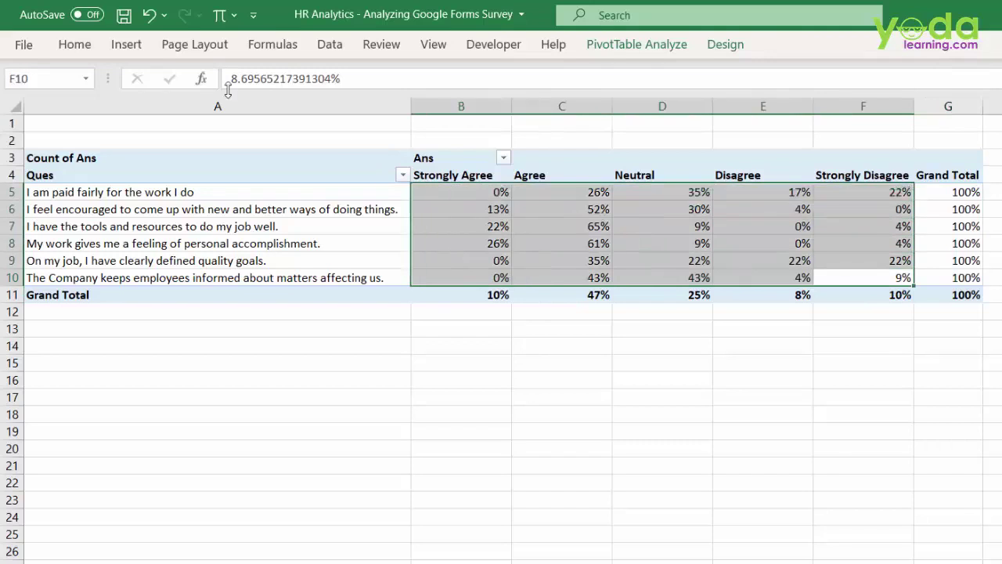
left_click(75, 43)
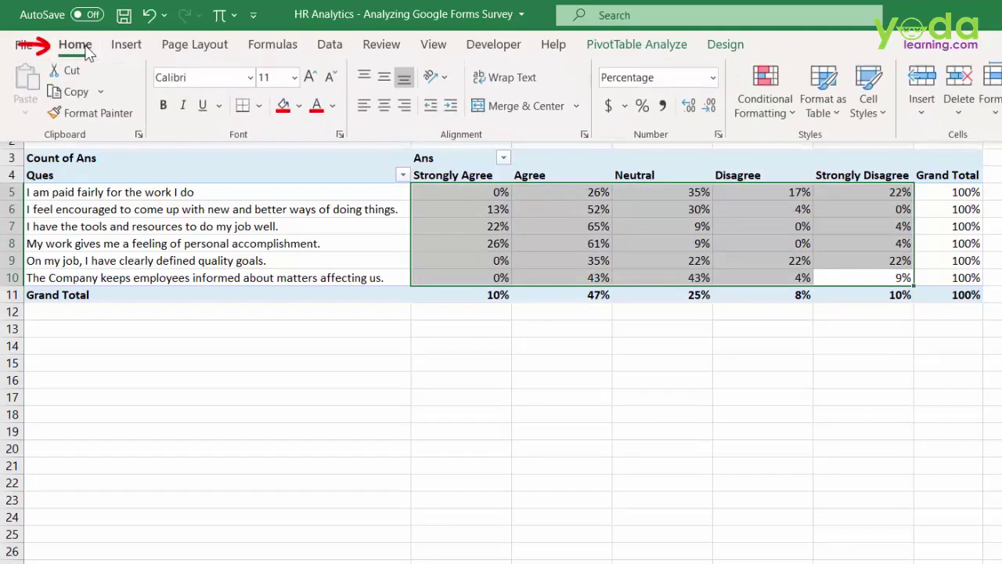
left_click(772, 115)
mouse_move(810, 284)
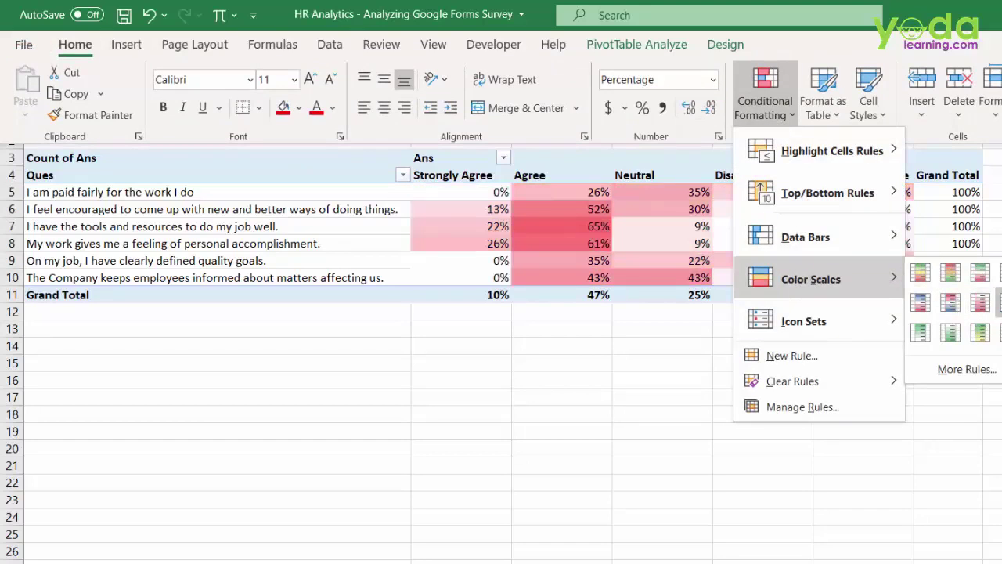
left_click(997, 301)
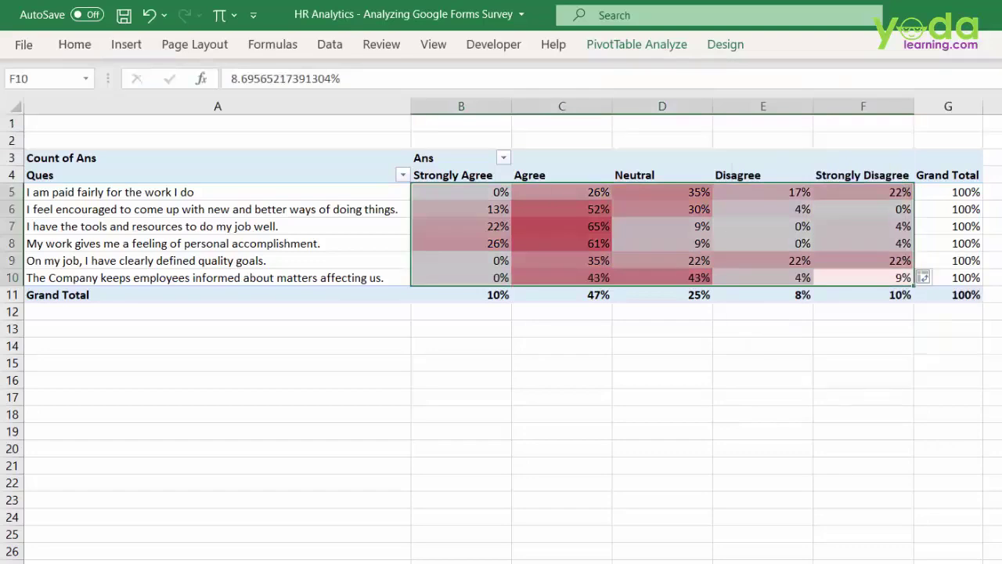
left_click(851, 327)
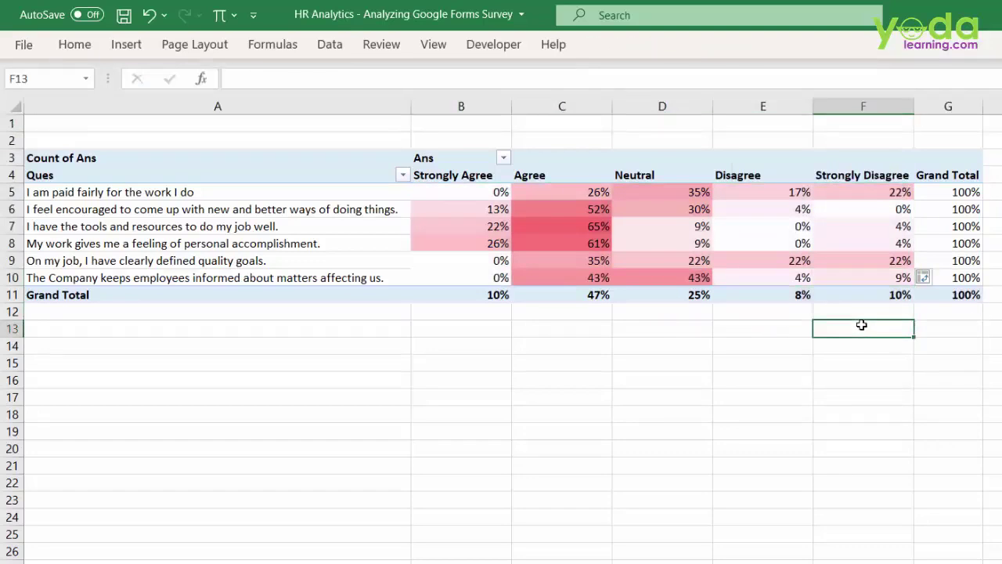
Examine how the heat-map answers are spread for the fair pay and clearly defined quality goals questions
left_click(900, 189)
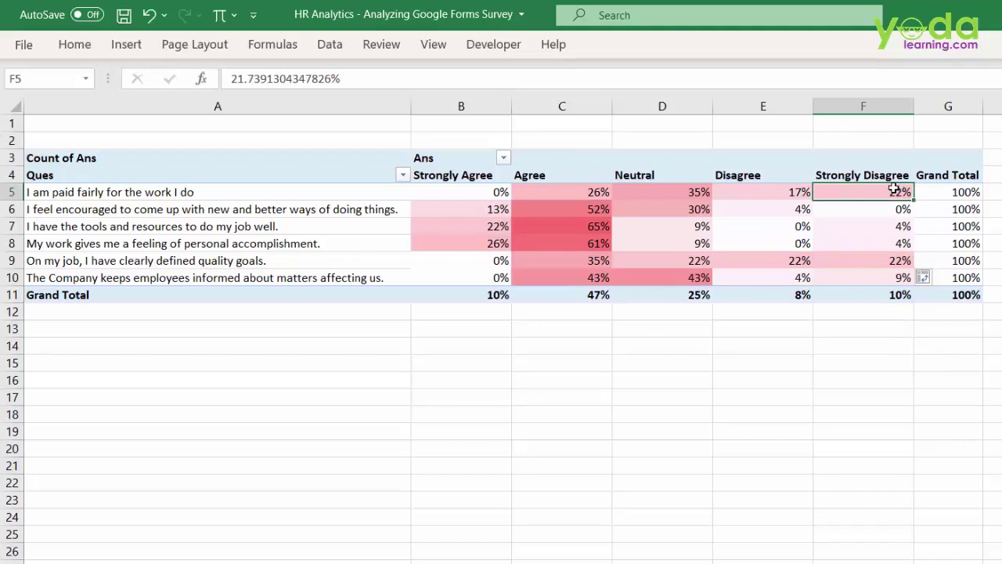
left_click(169, 191)
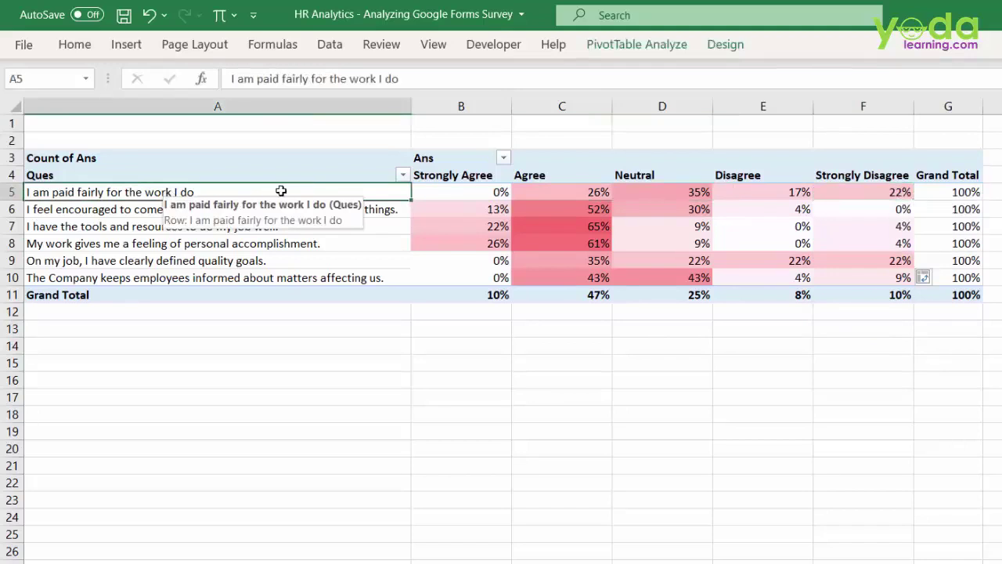
left_click(149, 260)
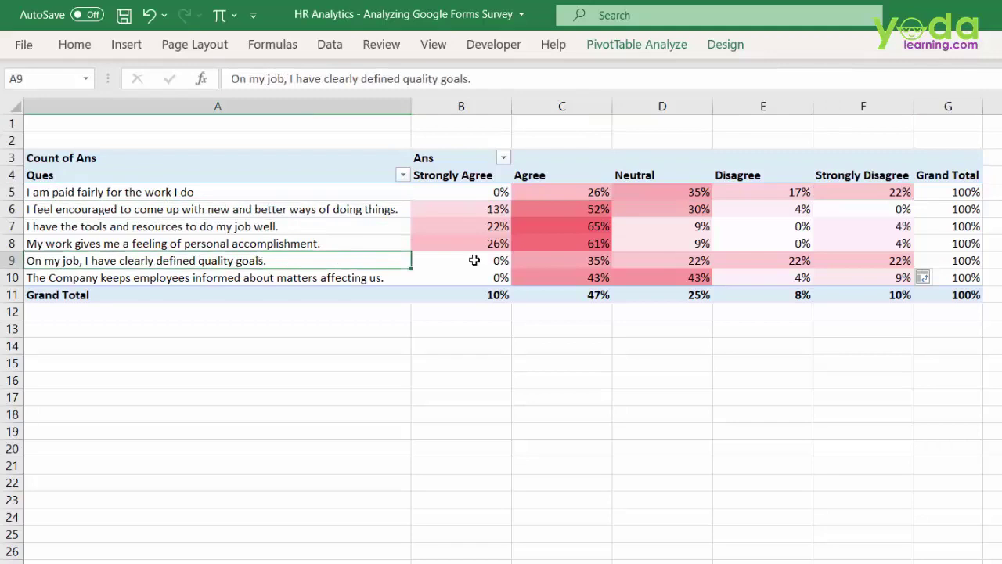
left_click_drag(474, 260, 856, 259)
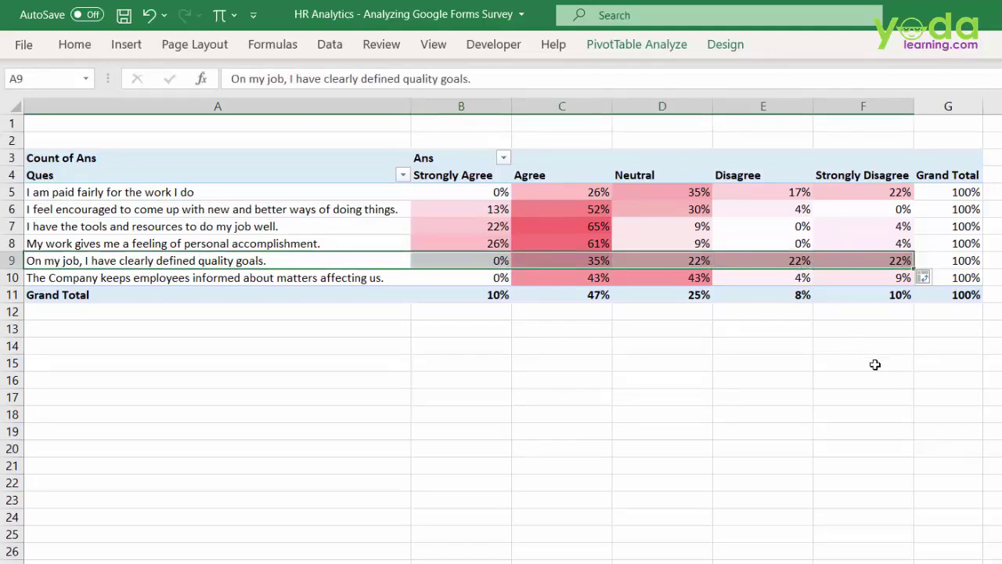
left_click(541, 239)
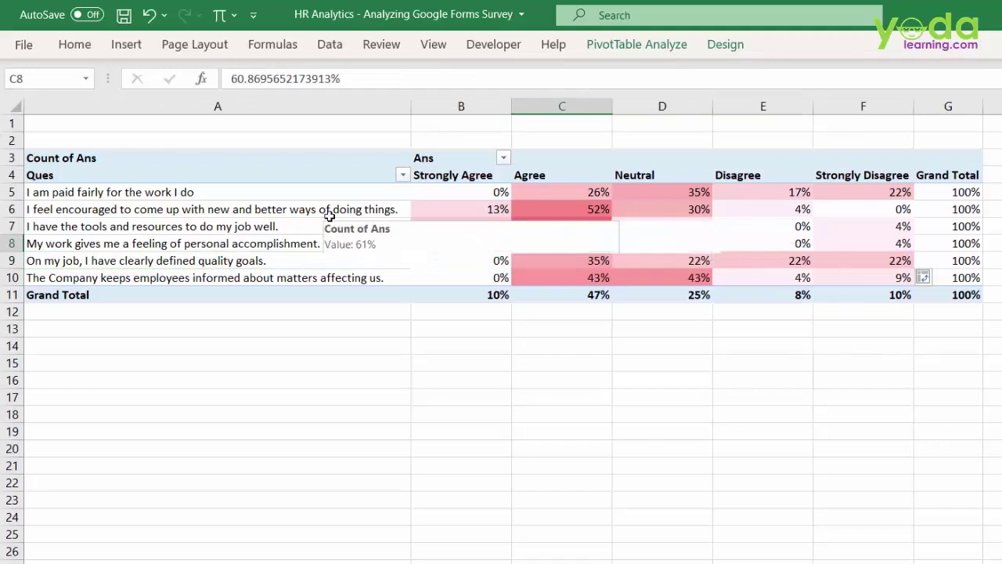
Add slicers for the REGION, Position and Domain fields to the PivotTable
right_click(288, 229)
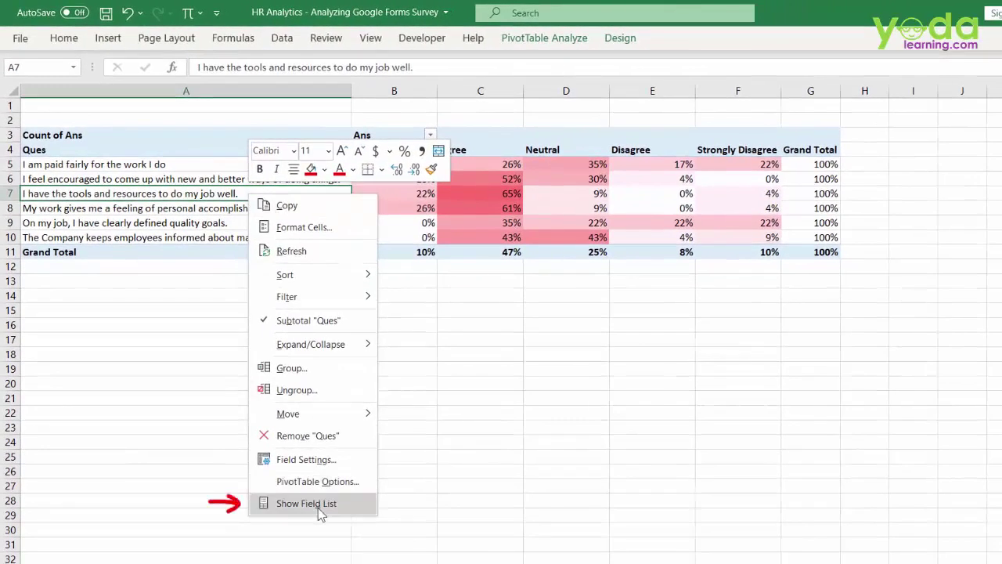
left_click(313, 515)
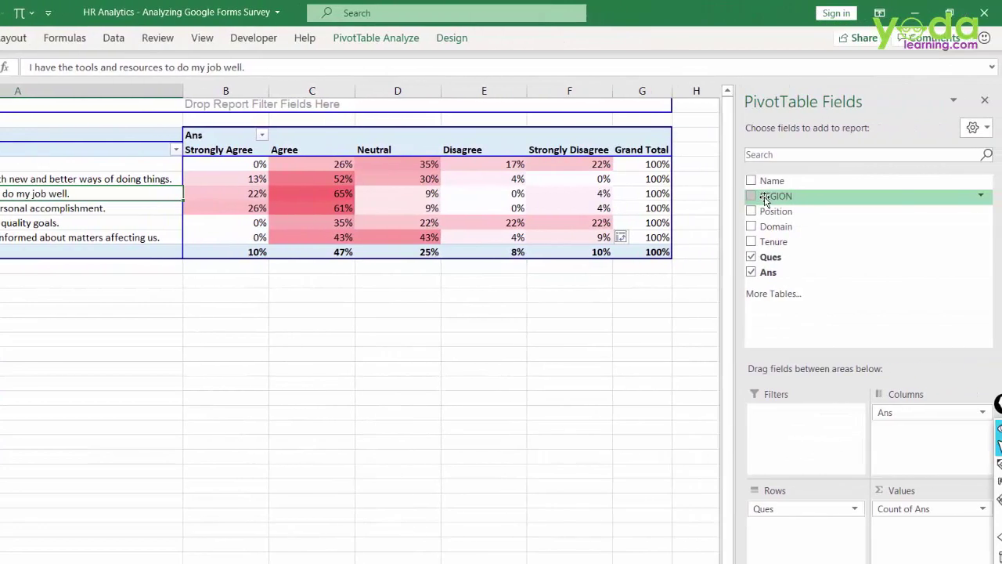
right_click(935, 196)
left_click(816, 279)
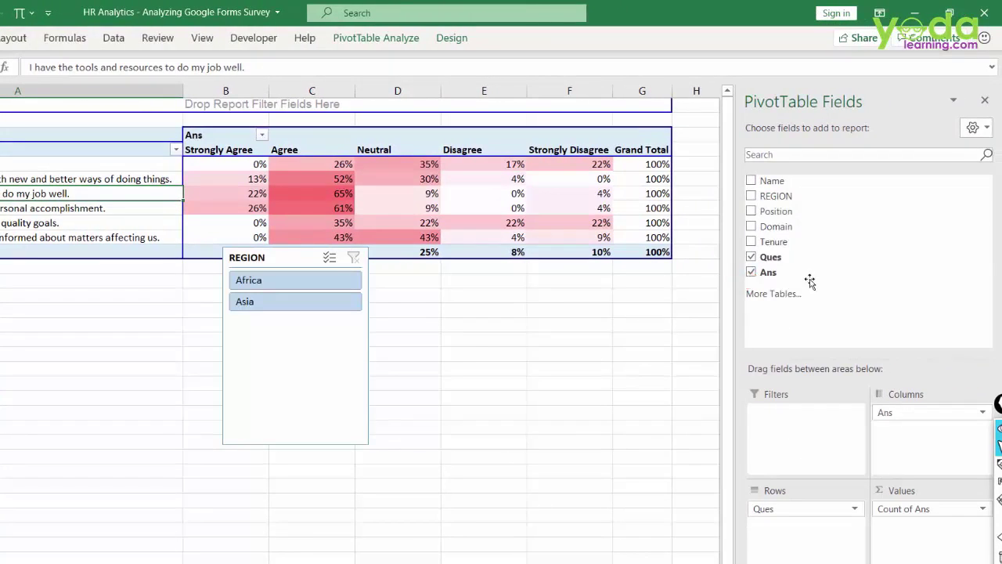
right_click(769, 212)
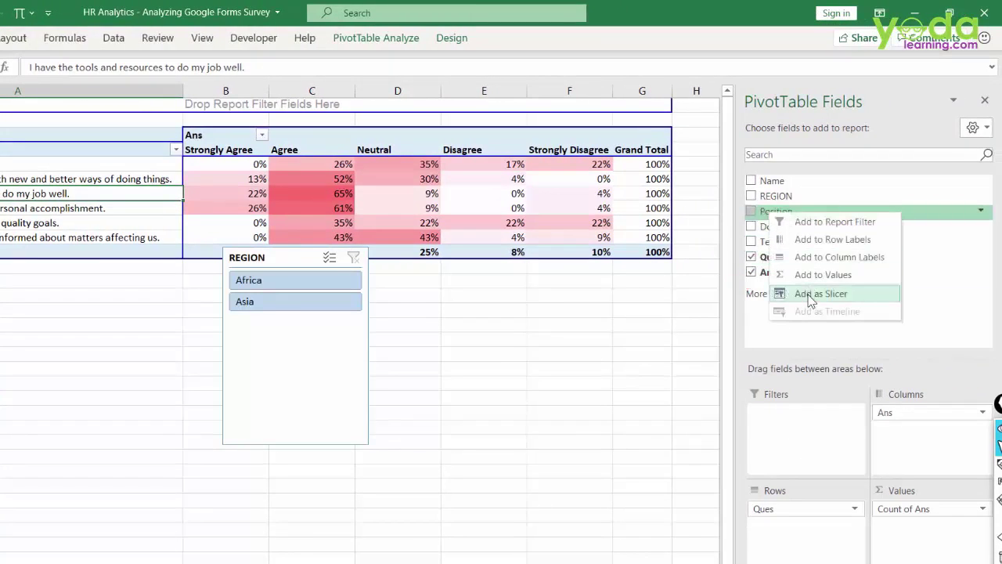
left_click(817, 294)
right_click(773, 227)
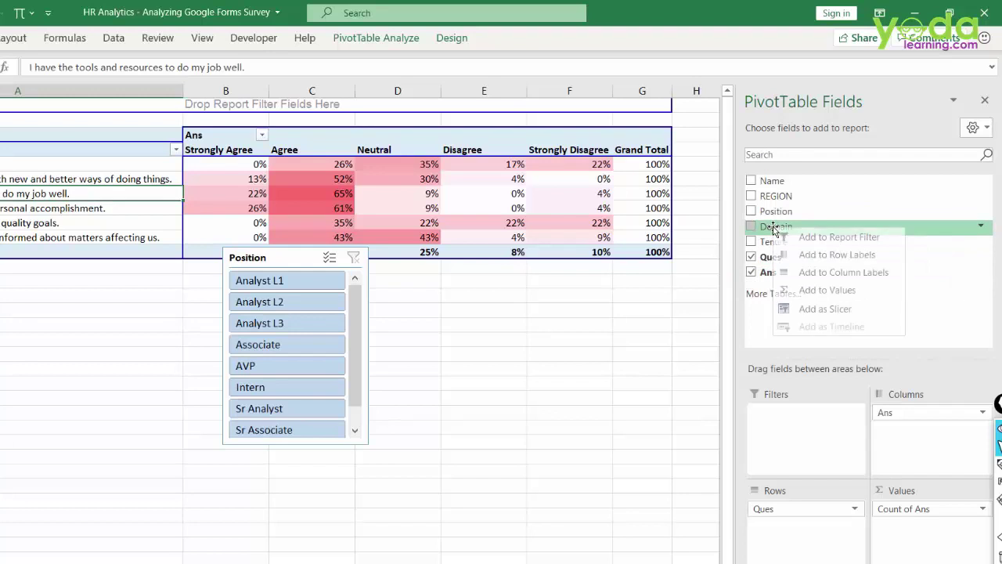
left_click(793, 306)
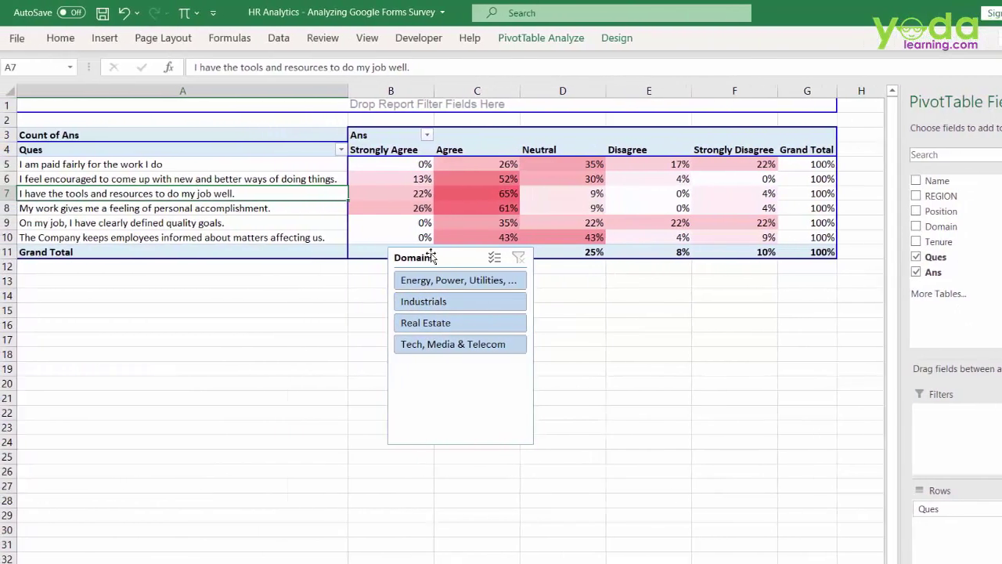
Arrange the Domain, Position and REGION slicers side by side, in that order, below the PivotTable
left_click(431, 257)
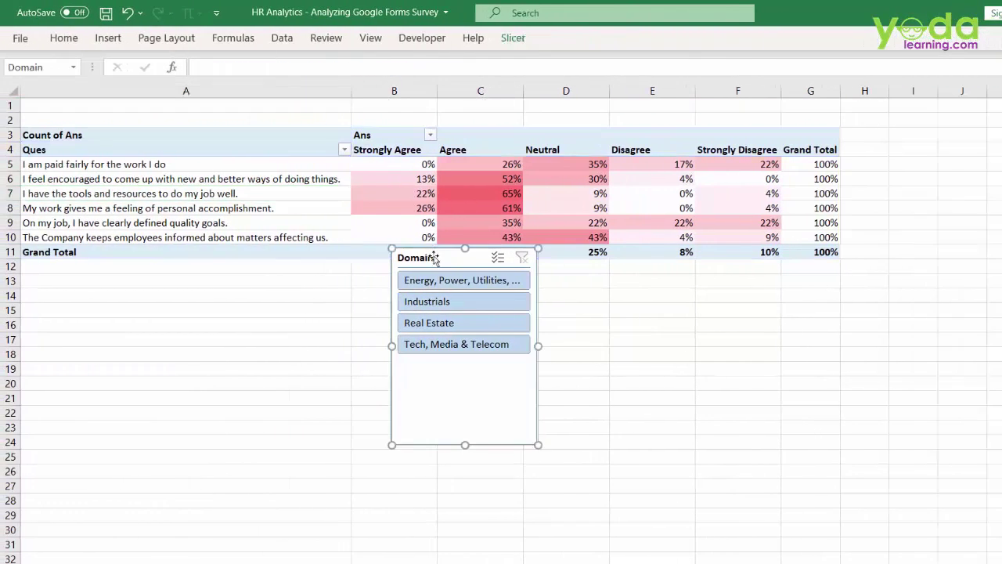
left_click_drag(431, 257, 112, 281)
left_click_drag(404, 270, 235, 295)
left_click_drag(435, 258, 417, 282)
Apply a light green style to the REGION slicer and Light Yellow, Slicer Style Light 4 to the Position slicer
left_click(513, 39)
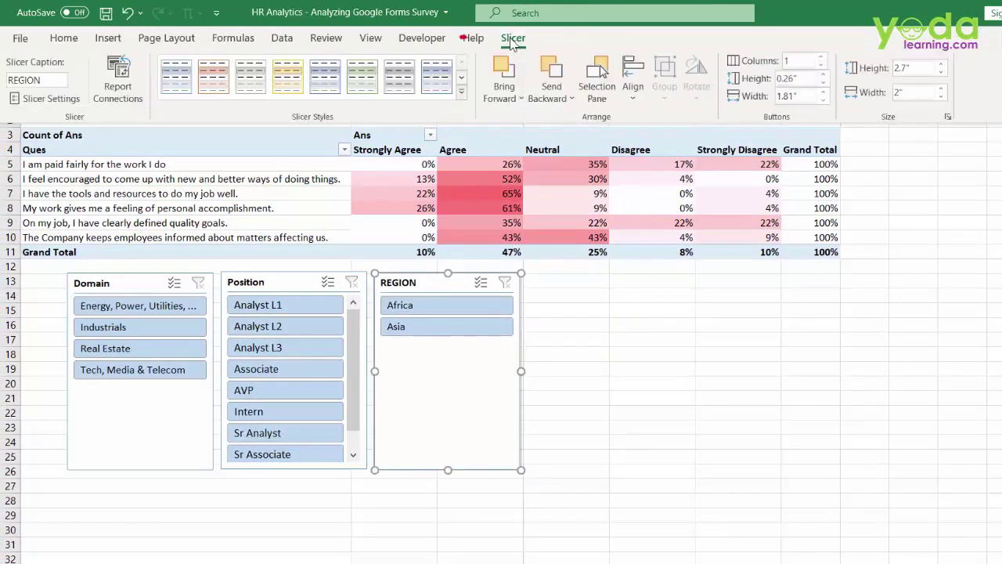
left_click(361, 76)
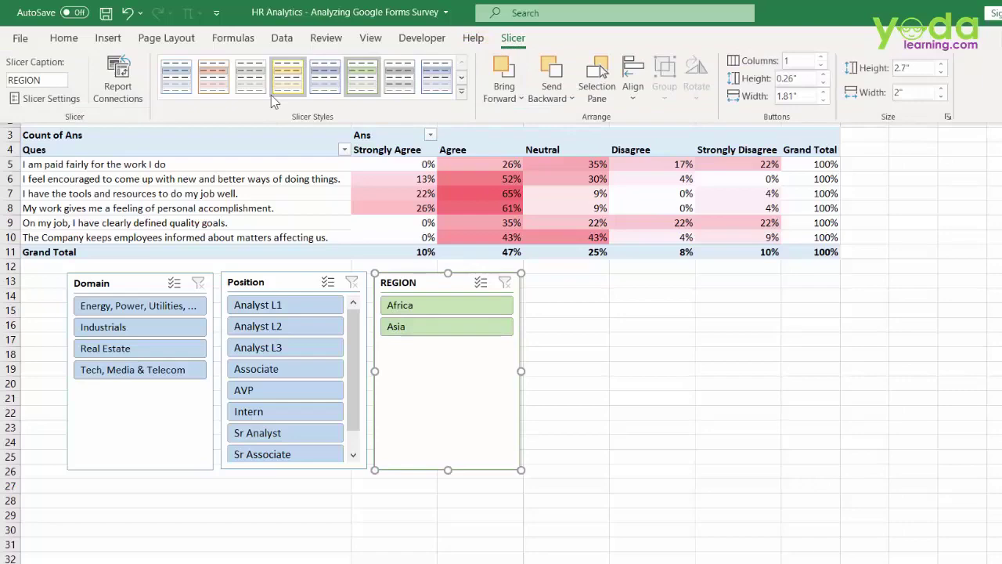
left_click(291, 279)
left_click(512, 38)
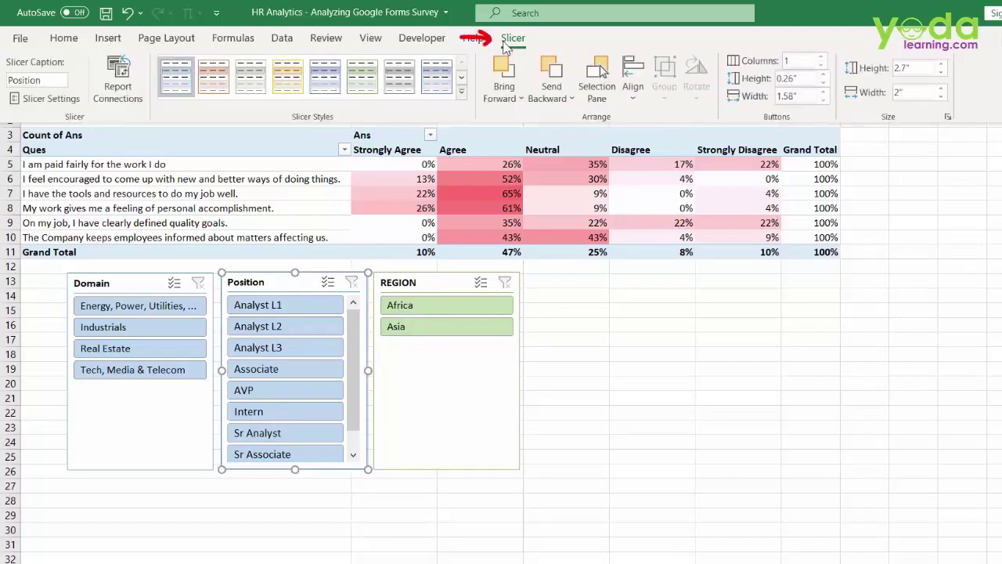
left_click(289, 82)
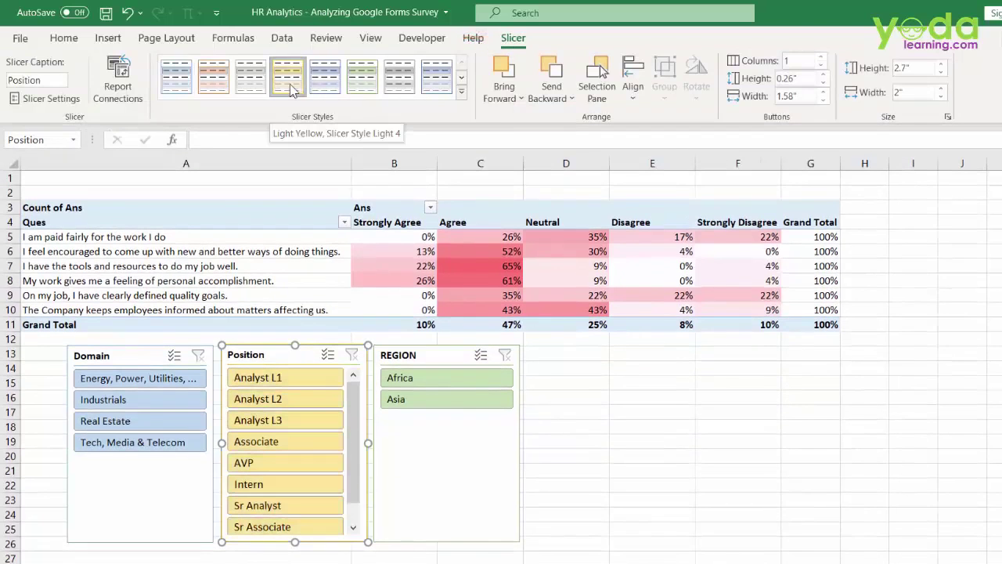
Hide the worksheet gridlines
left_click(370, 39)
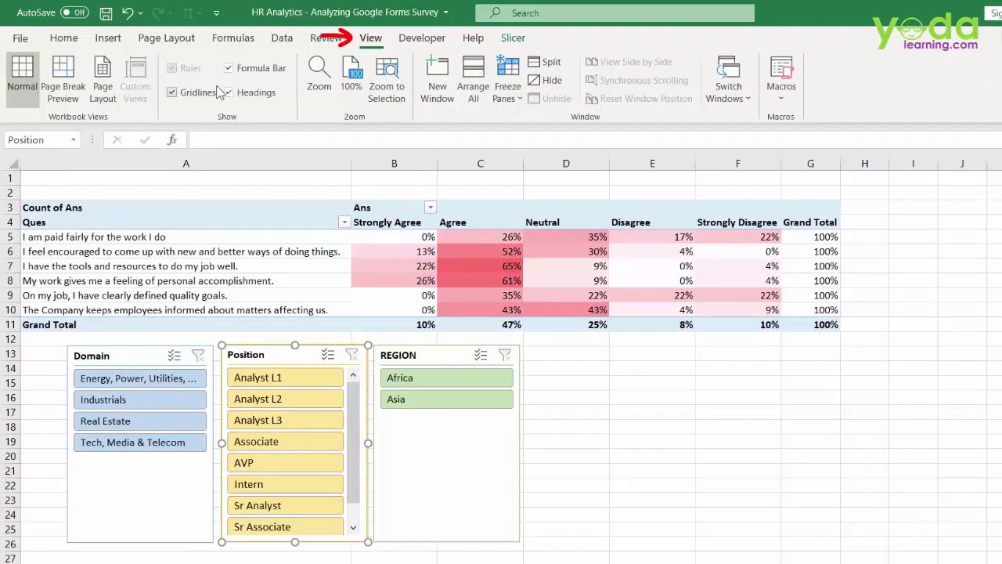
left_click(181, 94)
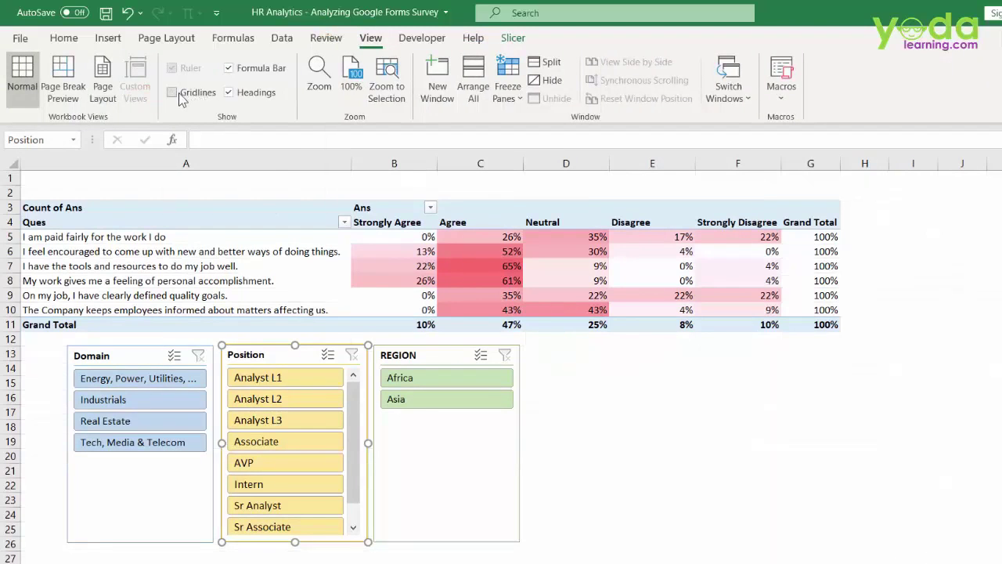
Lay out the REGION slicer's buttons in two columns and shorten the slicer to fit its single row
left_click(444, 356)
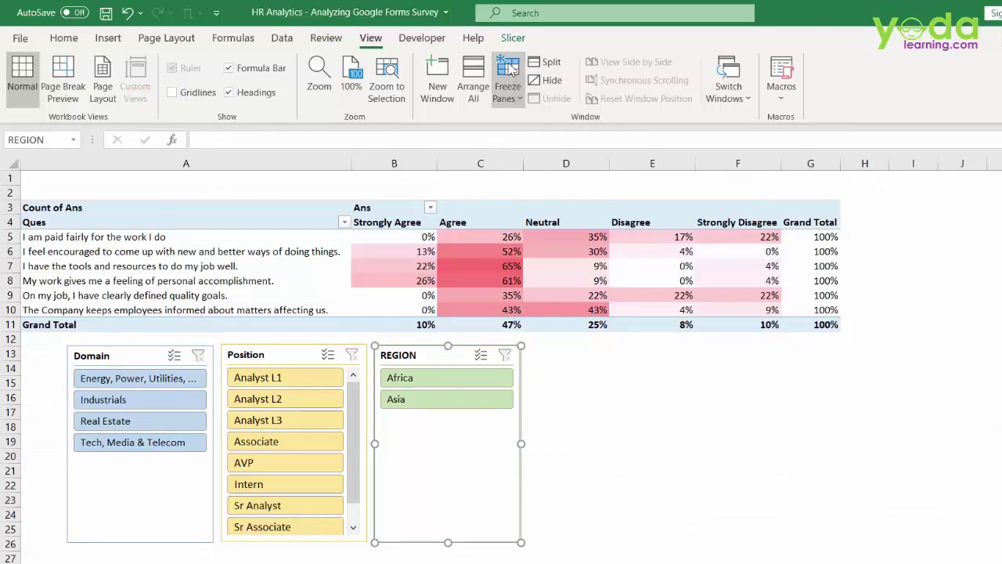
left_click(512, 38)
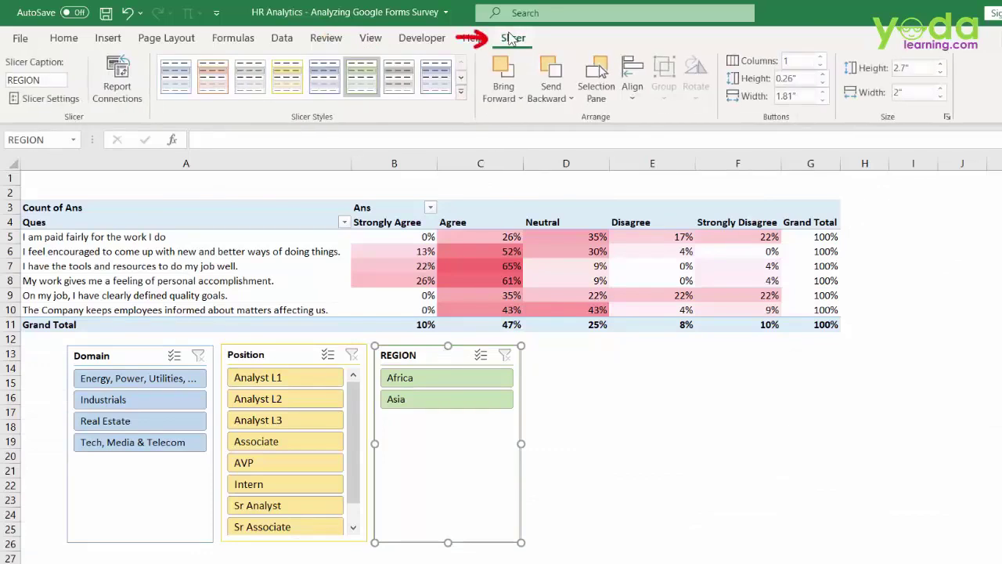
left_click(821, 57)
left_click_drag(446, 549, 443, 397)
Set the Domain slicer to two columns, size it about 1.23" high by 4.13" wide, and place it under the REGION slicer
left_click(155, 492)
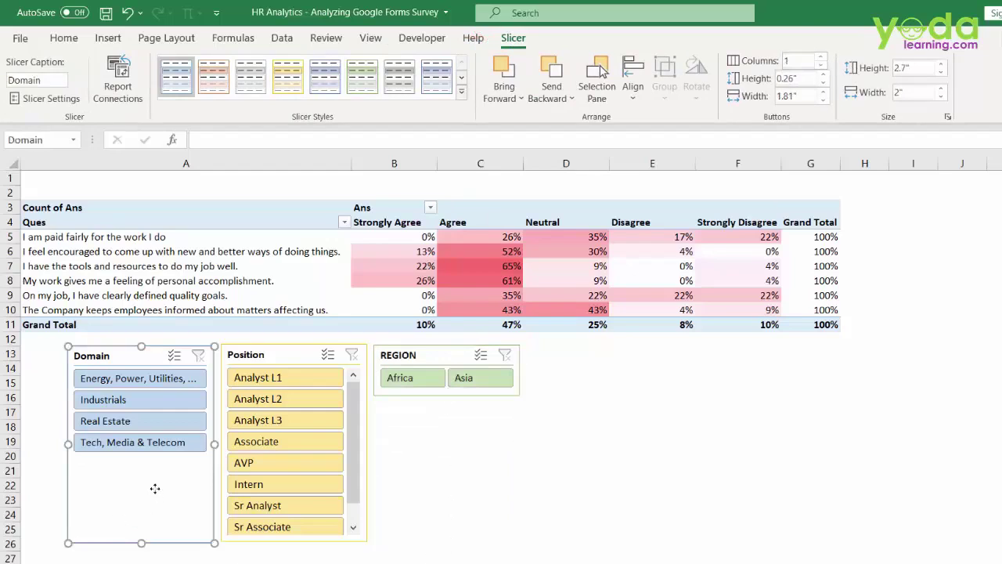
left_click(821, 58)
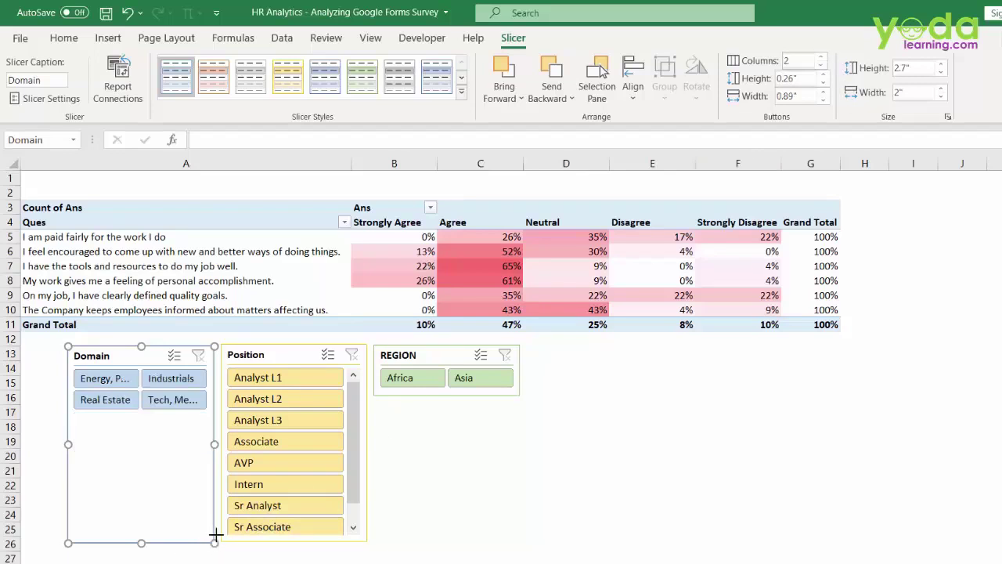
left_click_drag(215, 534, 402, 431)
left_click_drag(296, 354, 612, 402)
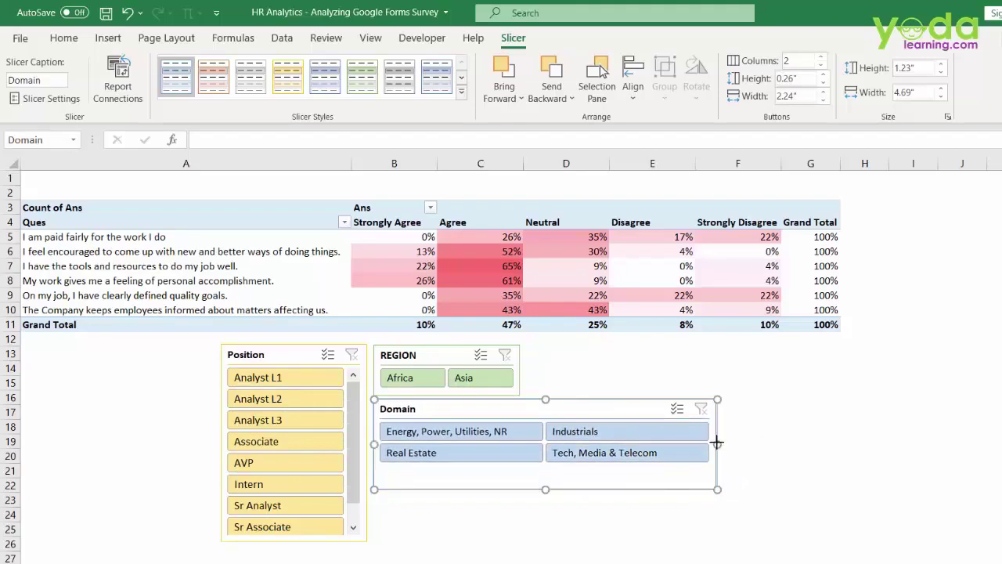
left_click_drag(717, 443, 675, 444)
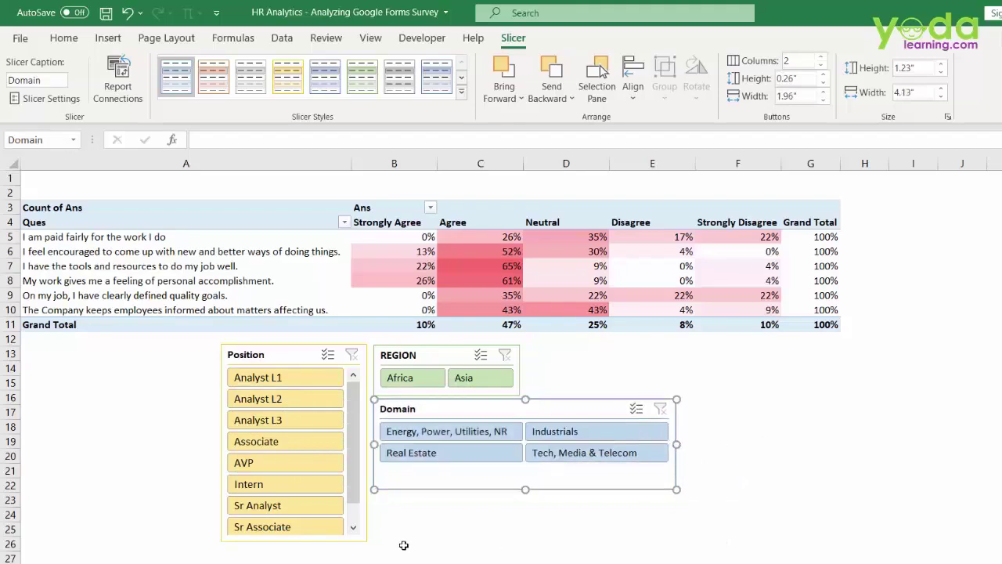
Set the Position slicer to two columns and resize it to about 2.04" high by 2.81" wide
left_click(297, 349)
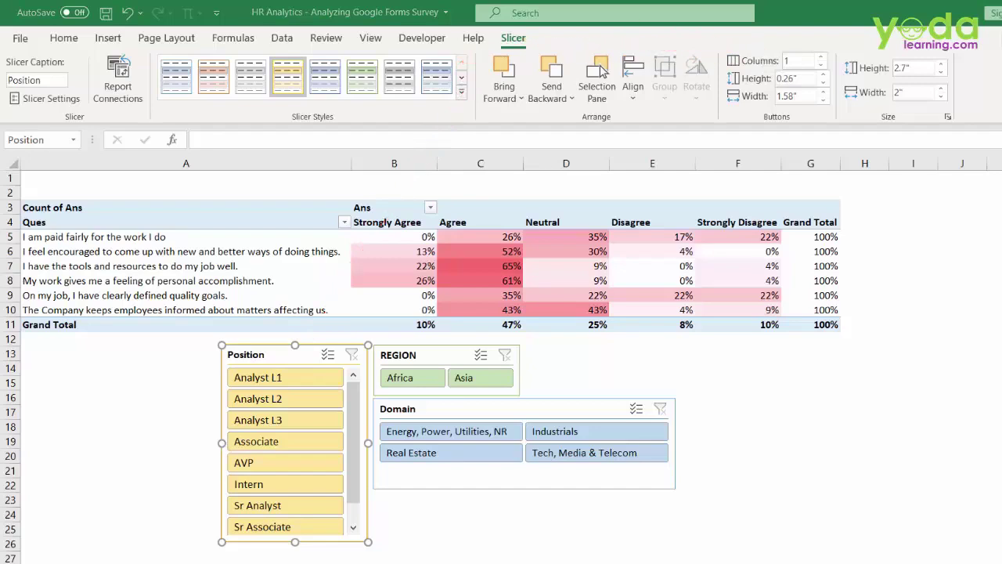
left_click(821, 58)
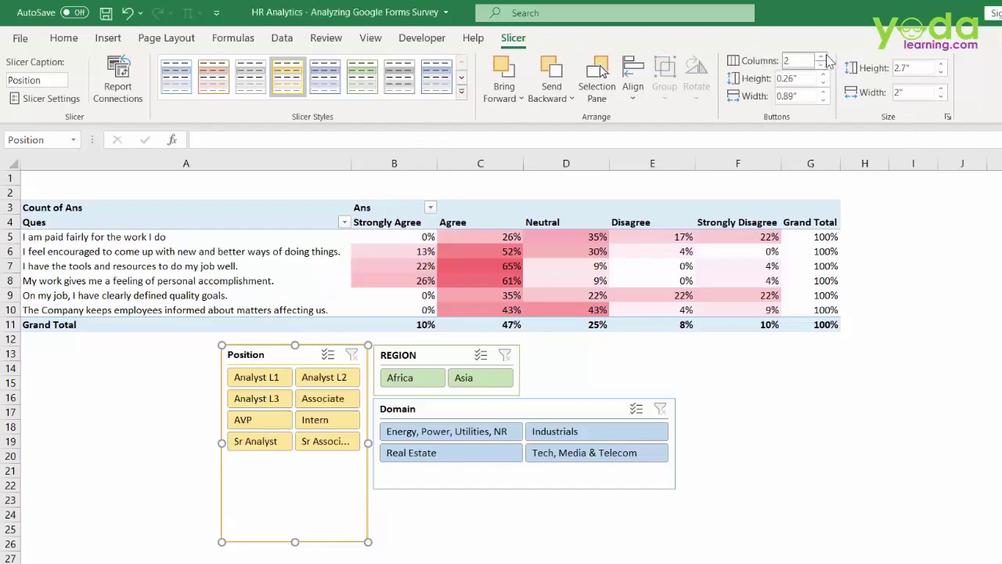
left_click_drag(216, 440, 162, 443)
left_click_drag(265, 540, 268, 494)
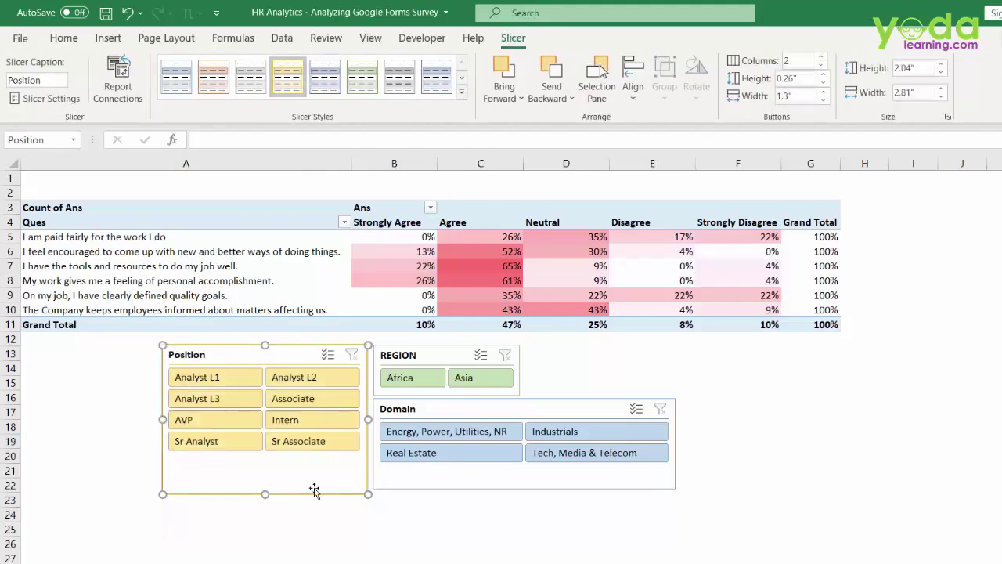
Filter the heat map to Asia and try Tech, Media & Telecom, Real Estate and Energy, Power, Utilities, NR in turn, and clear both filters
left_click(475, 377)
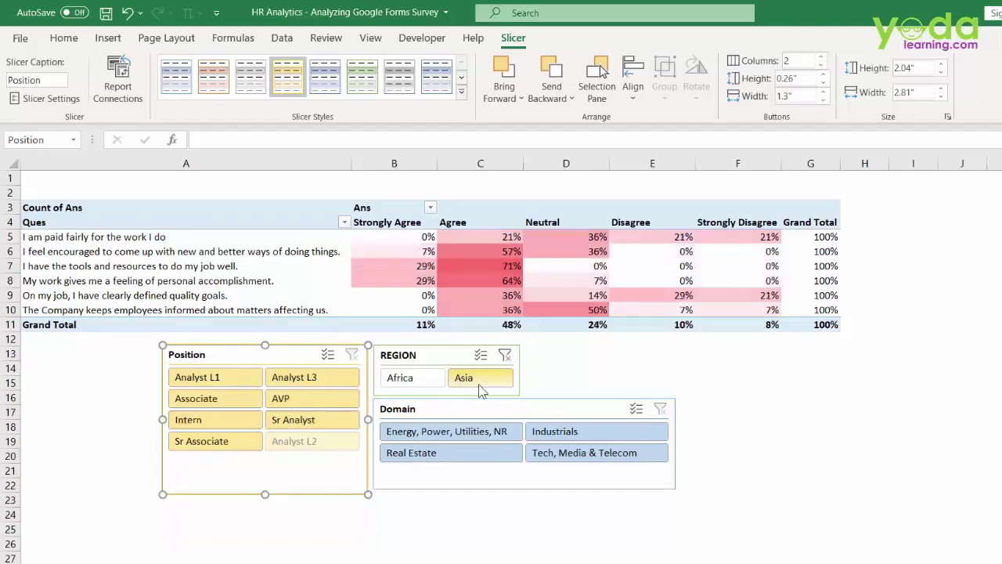
left_click(568, 453)
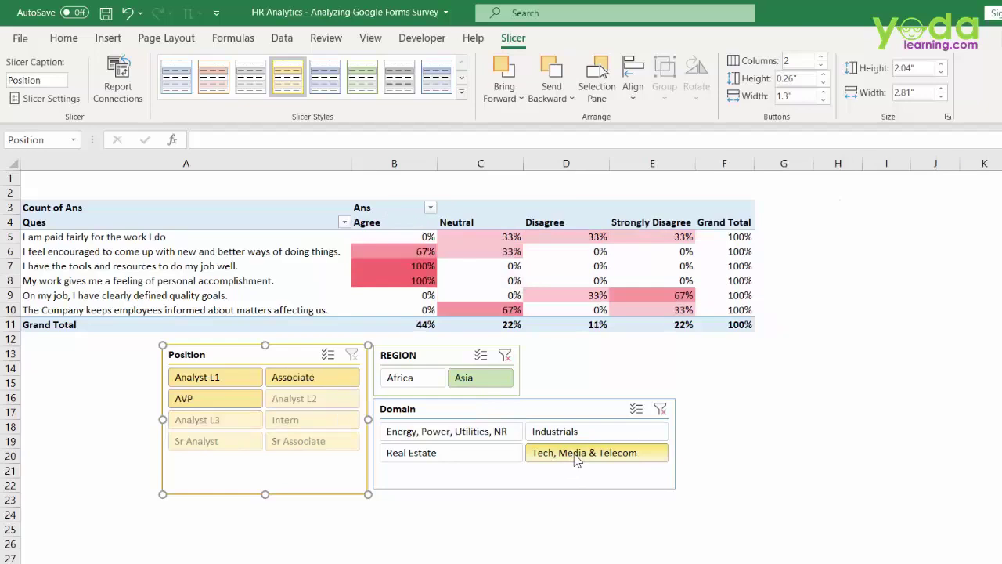
left_click(404, 453)
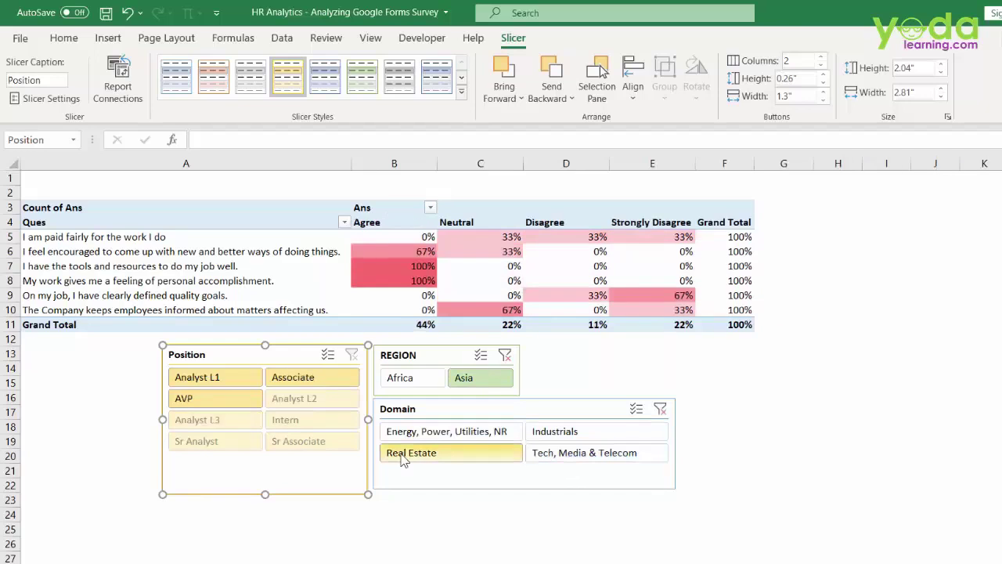
left_click(437, 433)
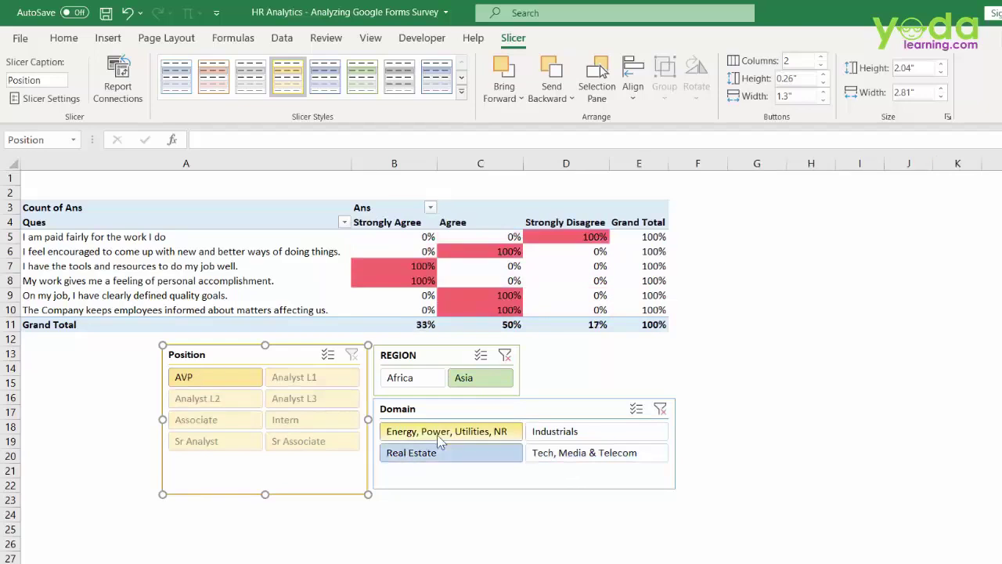
left_click(504, 356)
left_click(660, 410)
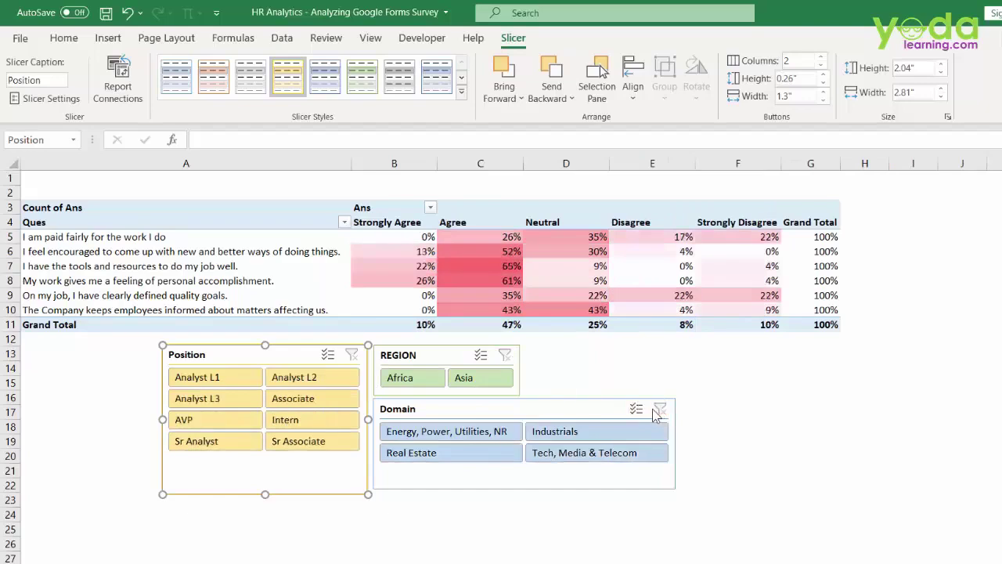